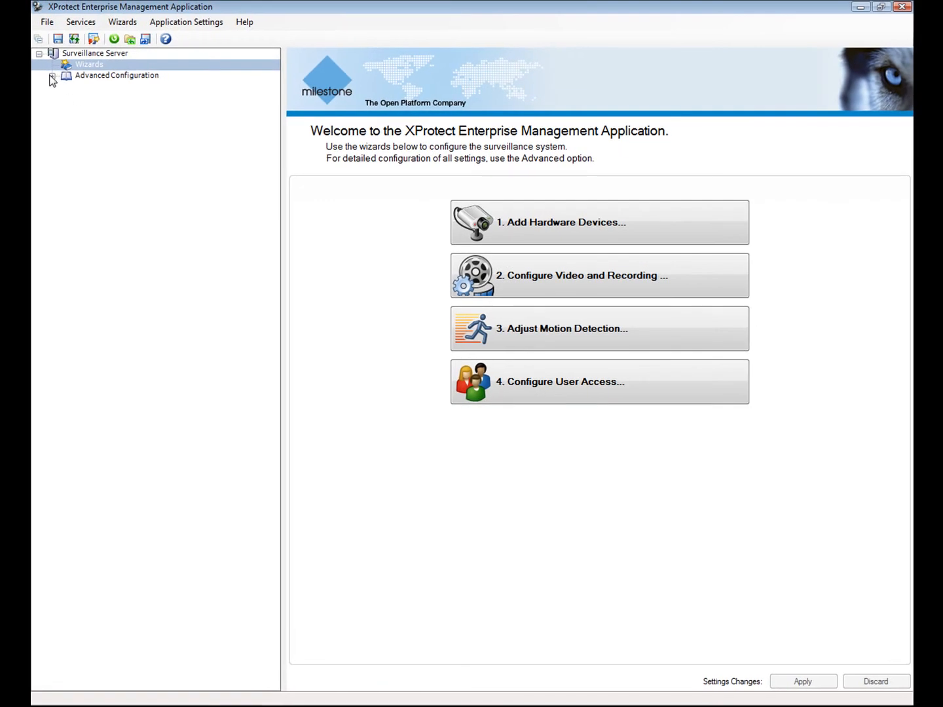
{"action": "left_click", "coordinate": [52, 76]}
{"action": "left_click", "coordinate": [77, 77]}
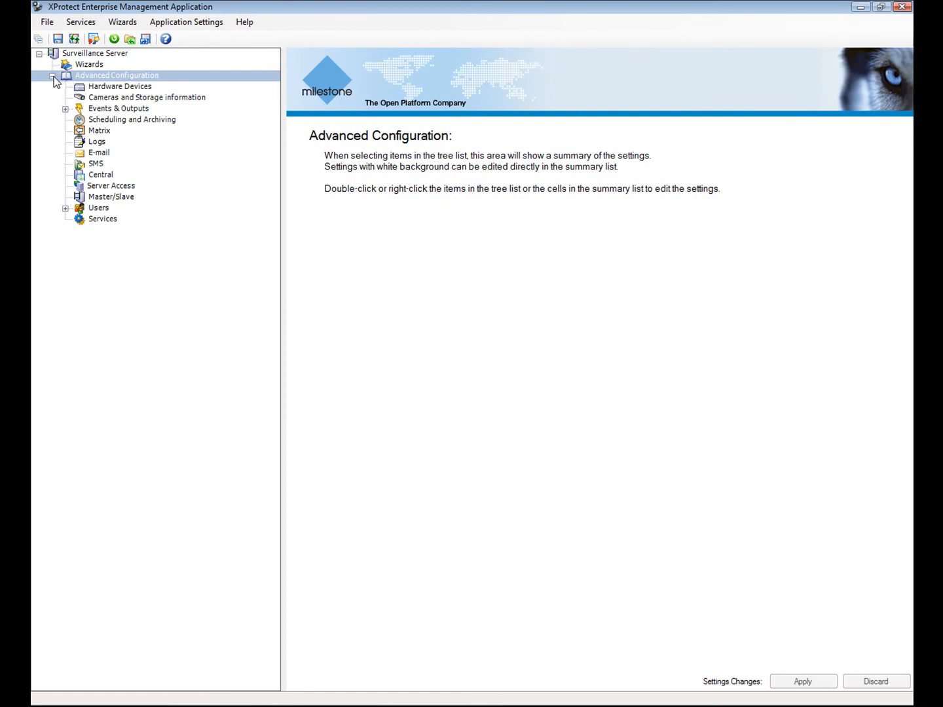
{"action": "left_click", "coordinate": [55, 76]}
{"action": "left_click", "coordinate": [83, 66]}
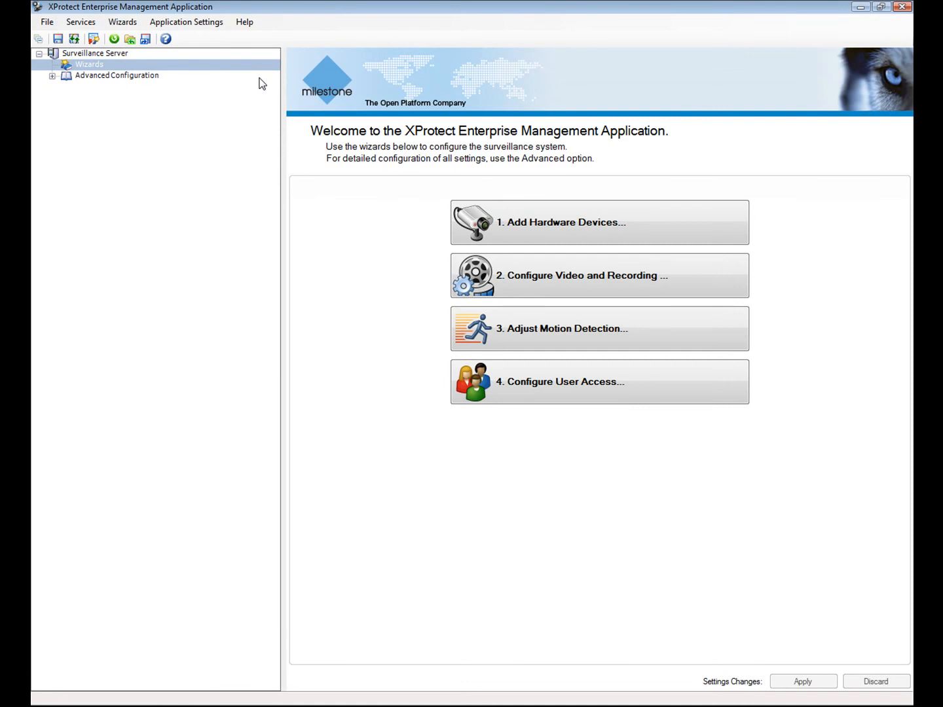
- Import the 14 device licence keys from Device Licence Key.dlk on drive H:
{"action": "left_click", "coordinate": [470, 228]}
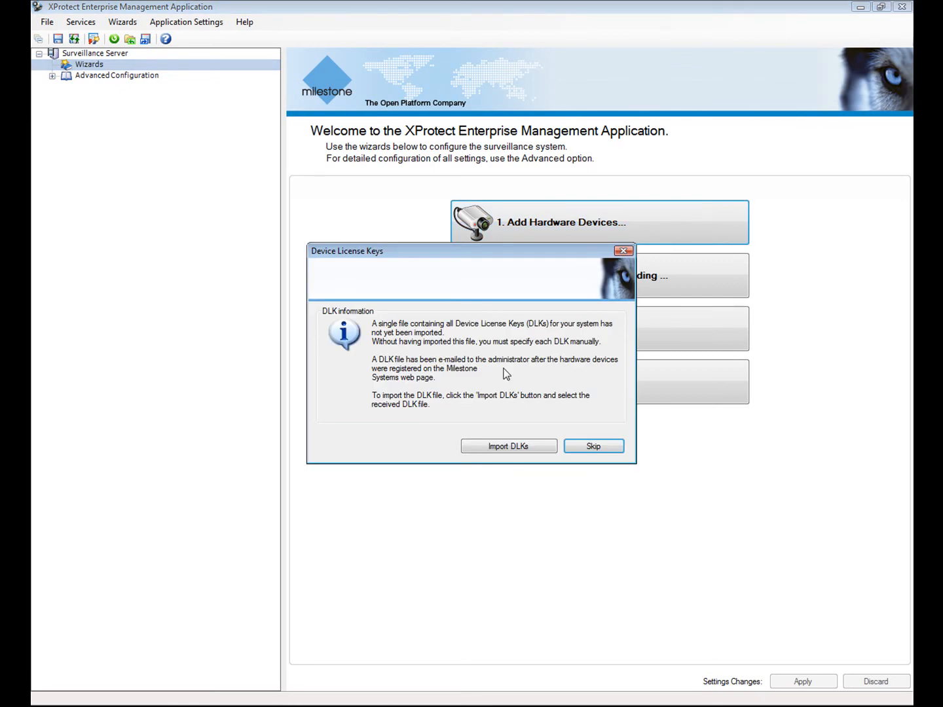
{"action": "left_click", "coordinate": [516, 445]}
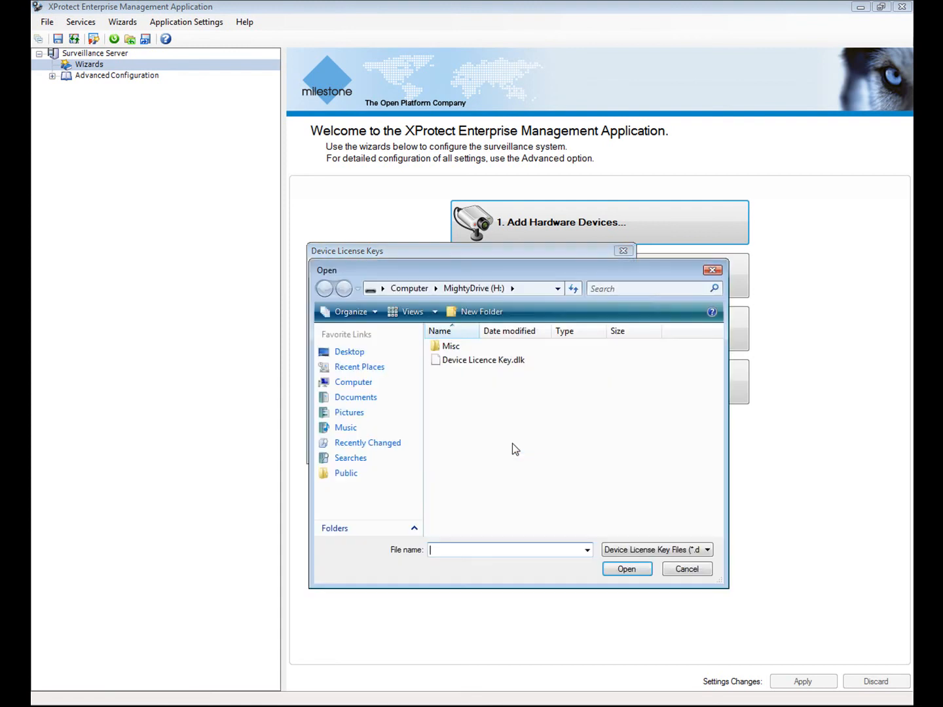
{"action": "left_click", "coordinate": [477, 362]}
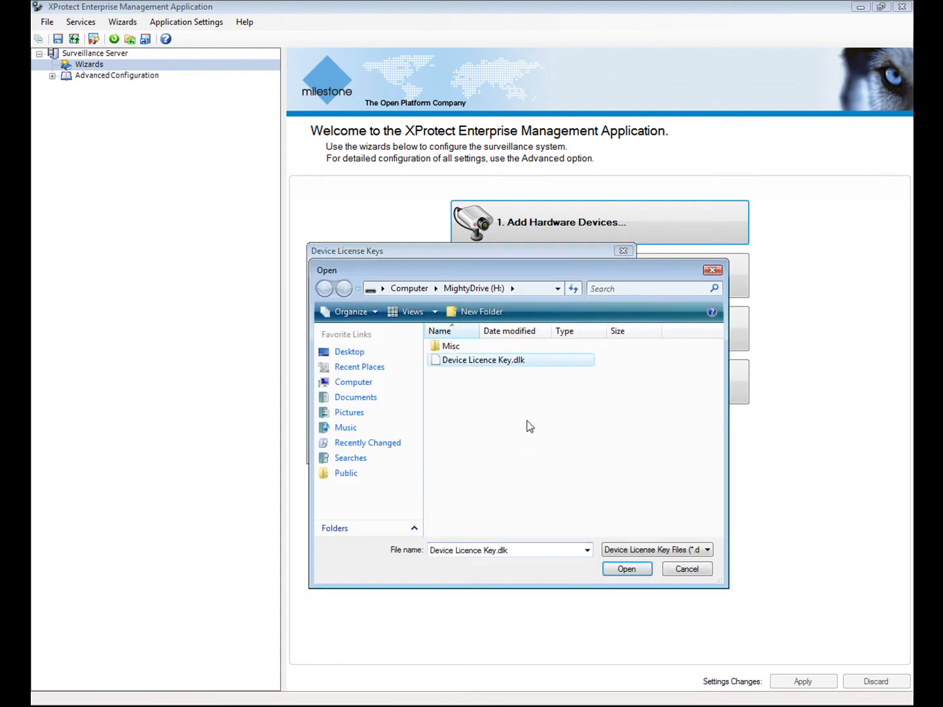
{"action": "left_click", "coordinate": [636, 571]}
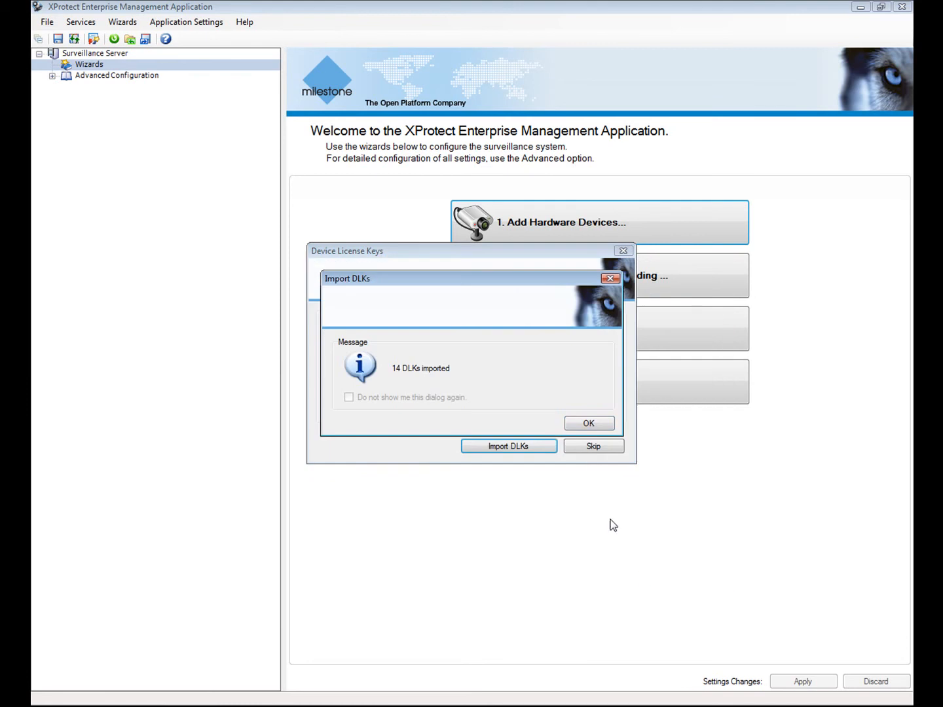
{"action": "left_click", "coordinate": [588, 422]}
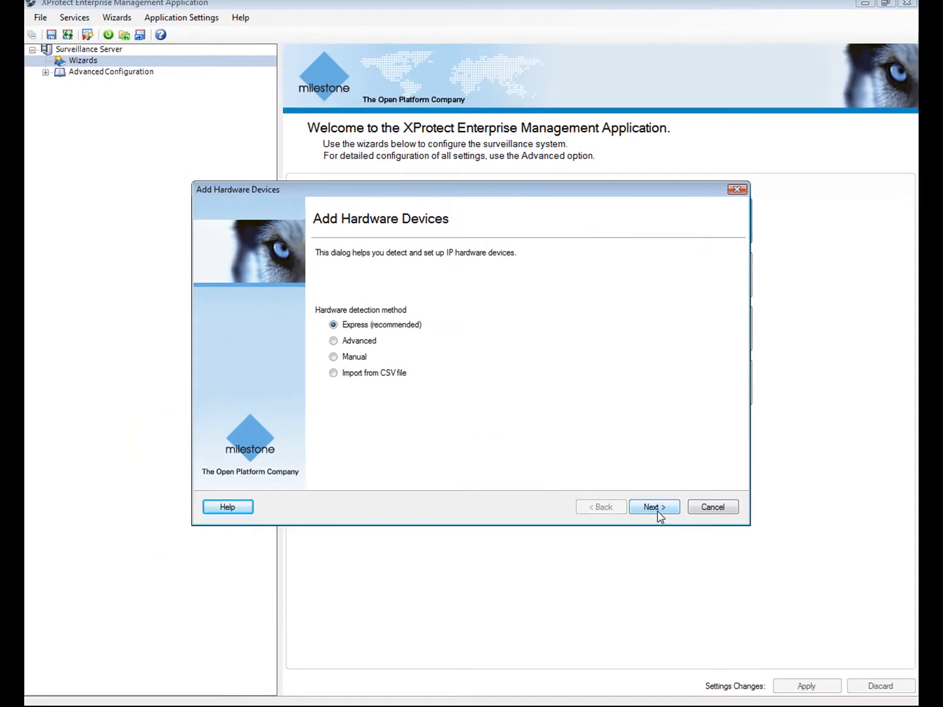
- Run Express detection, which finds 10 devices to add
{"action": "left_click", "coordinate": [757, 600]}
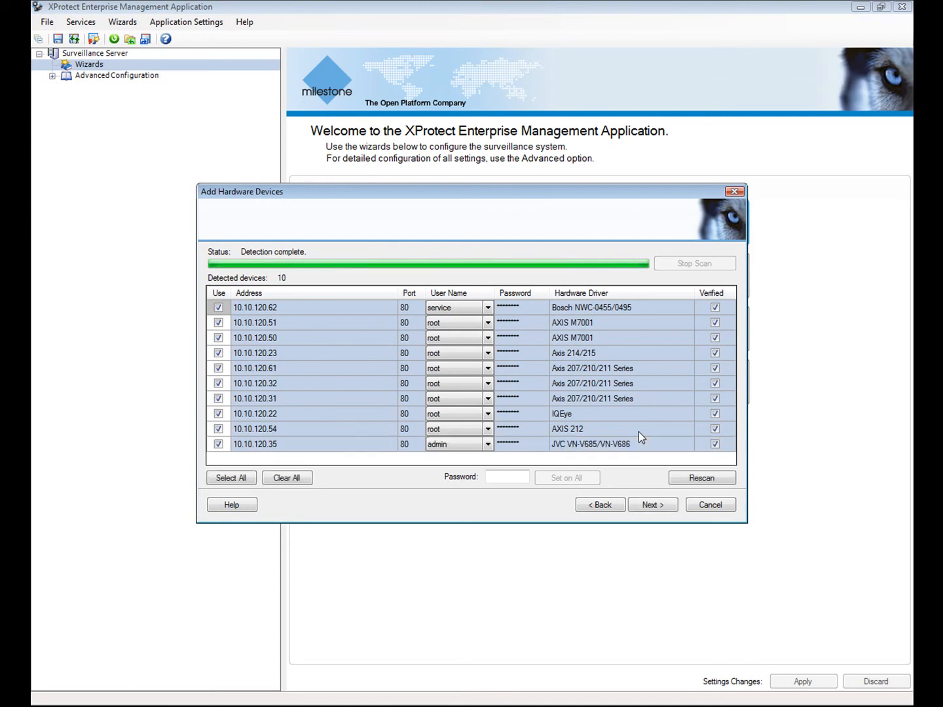
{"action": "left_click", "coordinate": [661, 504]}
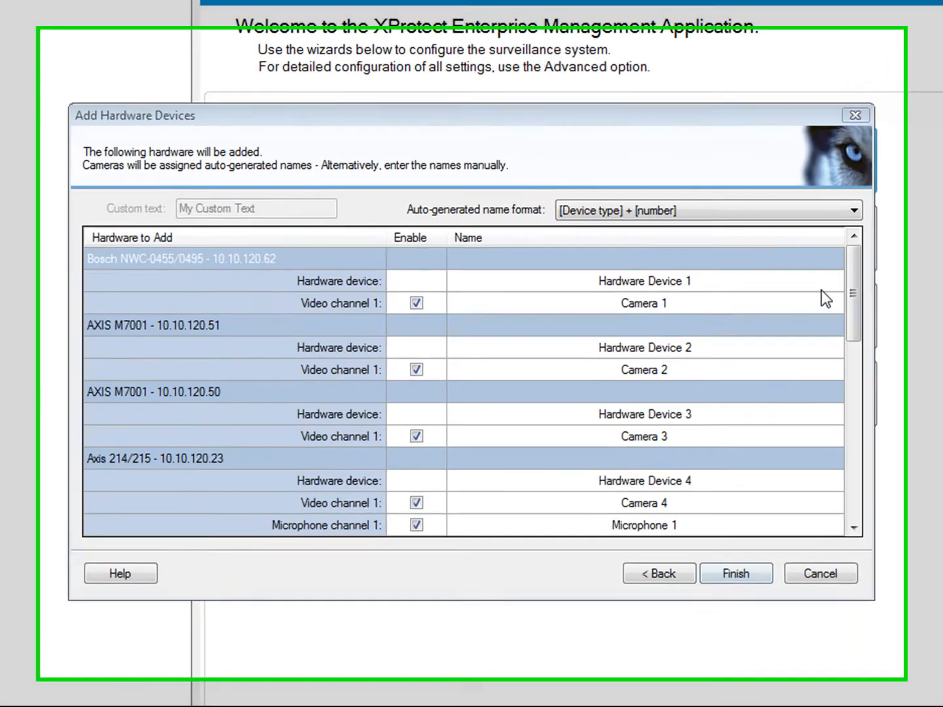
- Add the hardware named as [Custom text] - [Device type] + number, with custom text 'Milestone'
{"action": "left_click", "coordinate": [853, 210]}
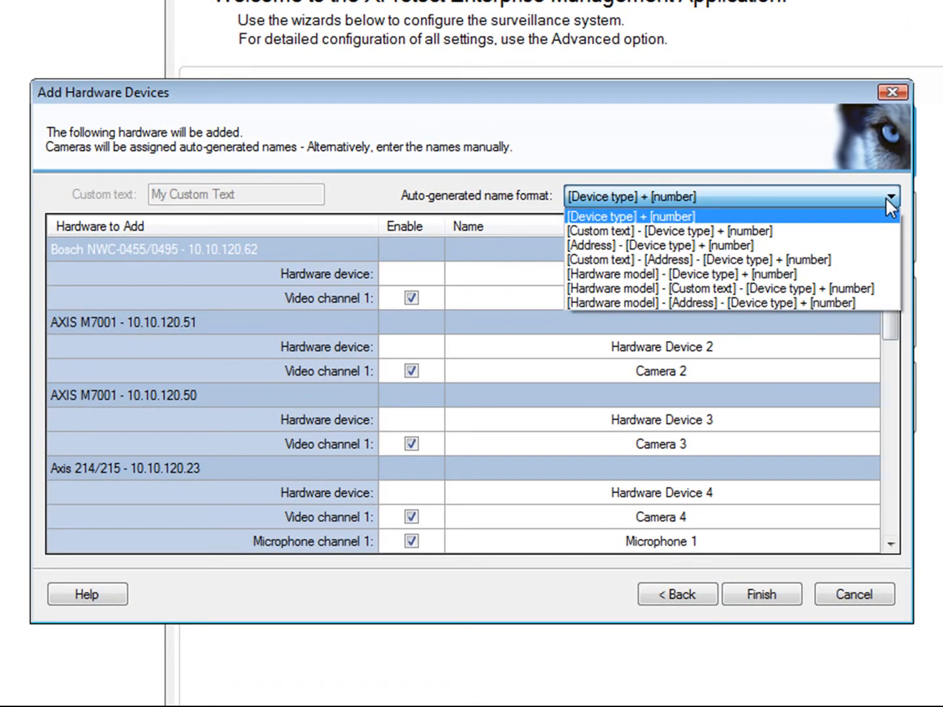
{"action": "left_click", "coordinate": [846, 233]}
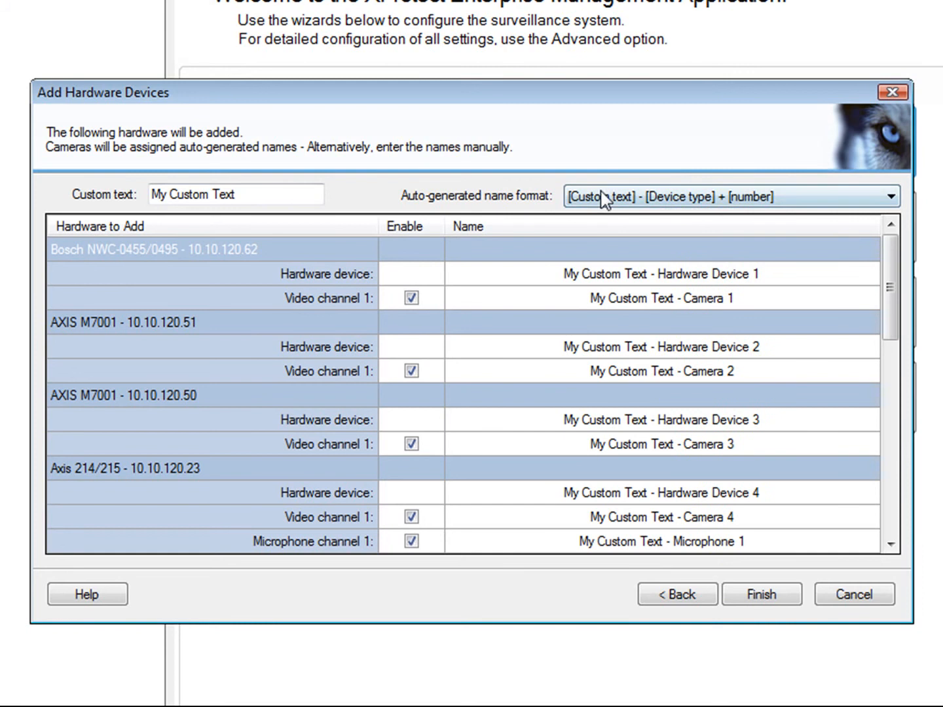
{"action": "left_click_drag", "start_coordinate": [245, 194], "coordinate": [150, 197]}
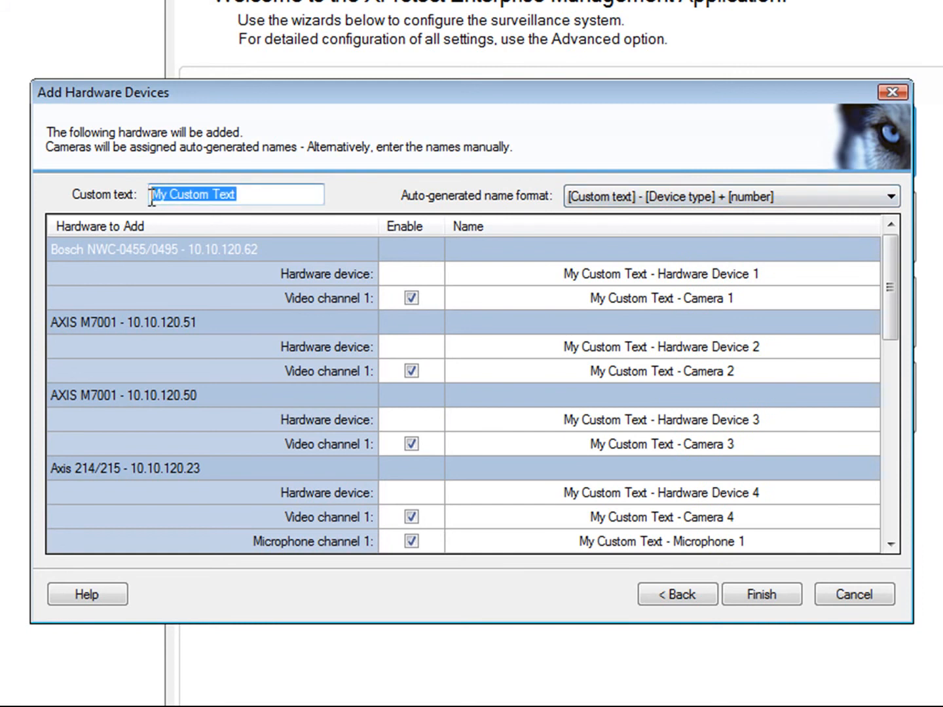
{"action": "type", "text": "Mileston"}
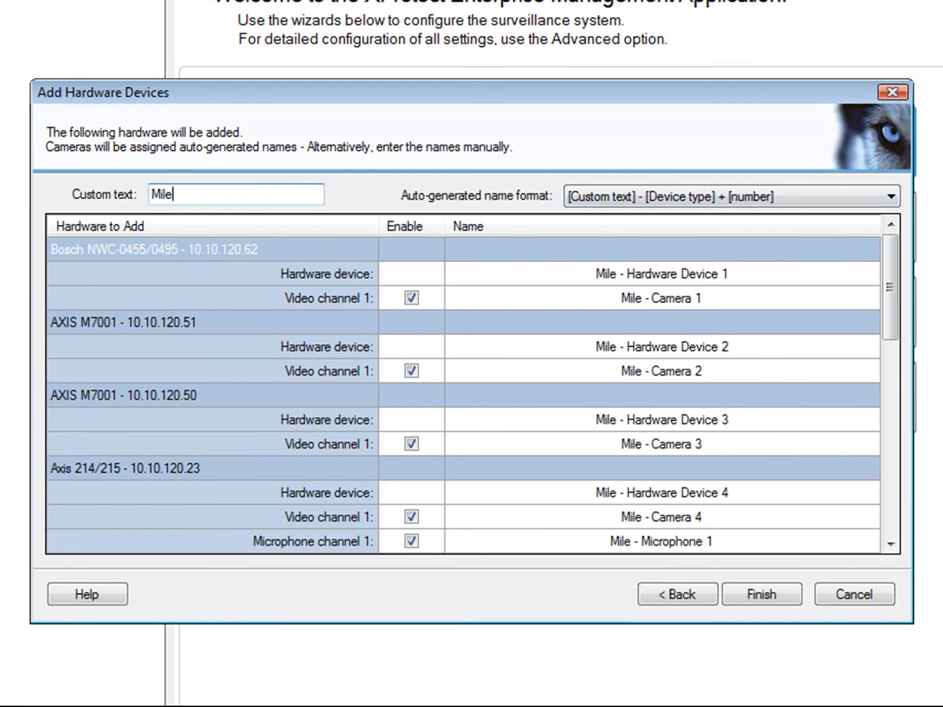
{"action": "type", "text": "e"}
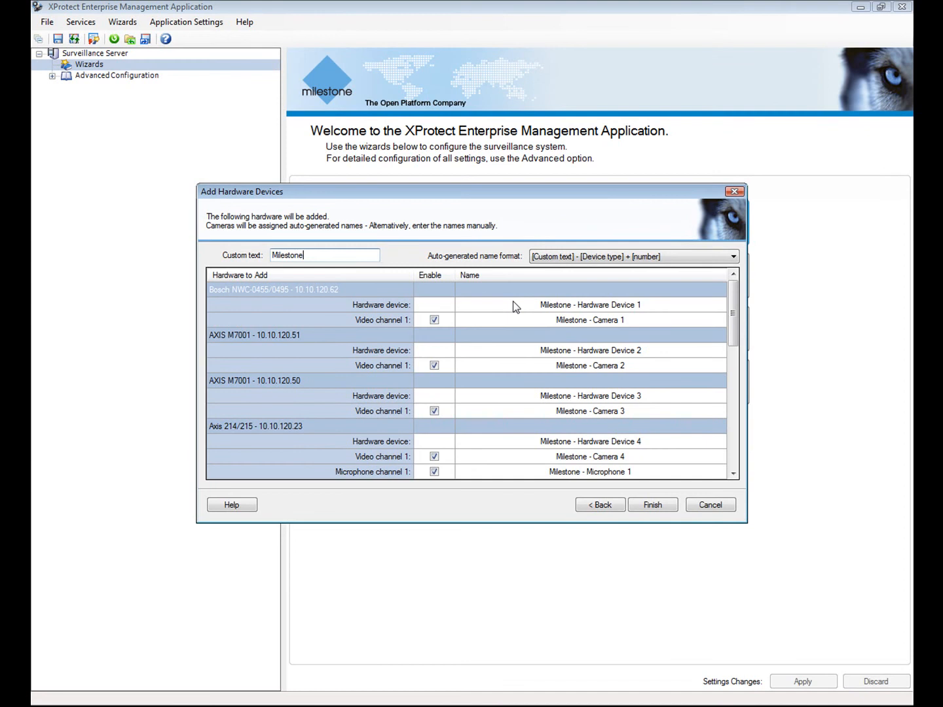
{"action": "left_click", "coordinate": [653, 504]}
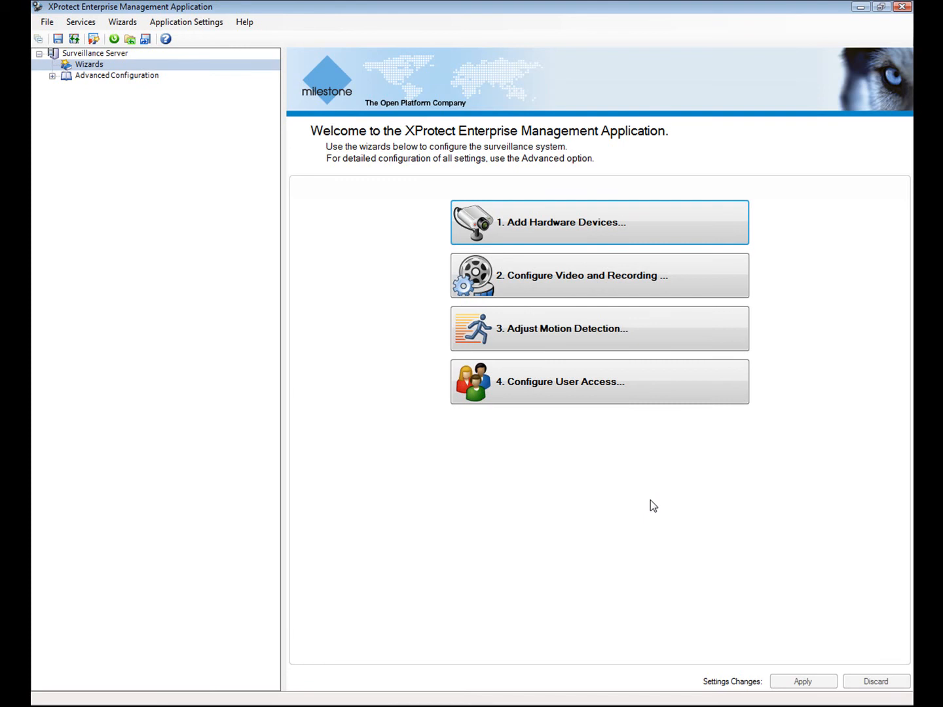
- Start Configure Video and Recording, review the fourth device's camera settings, and reach the online schedule
{"action": "left_click", "coordinate": [501, 276]}
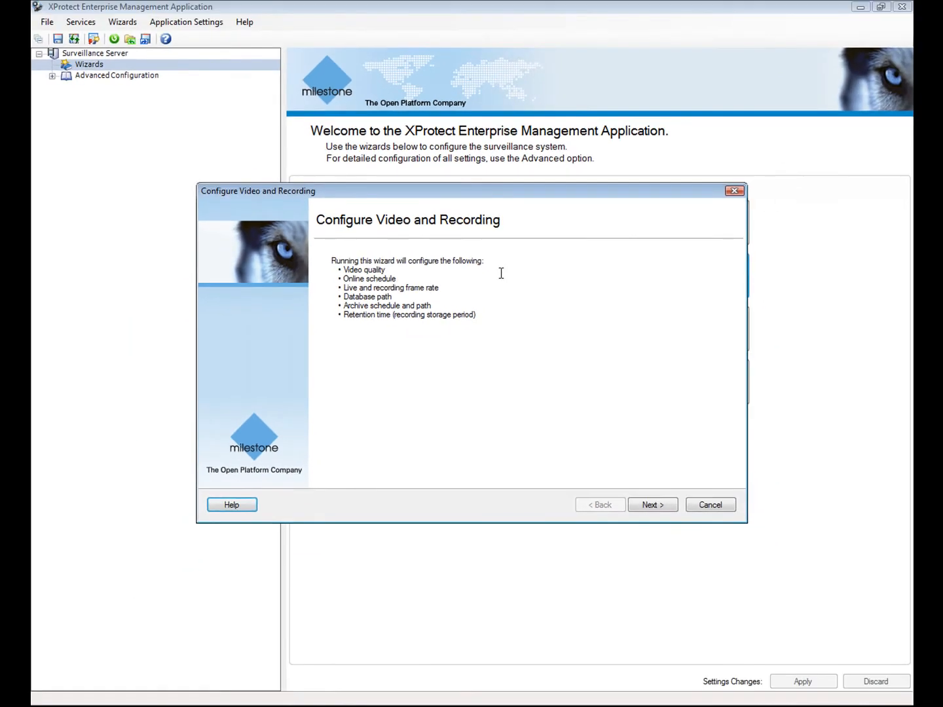
{"action": "left_click", "coordinate": [655, 503]}
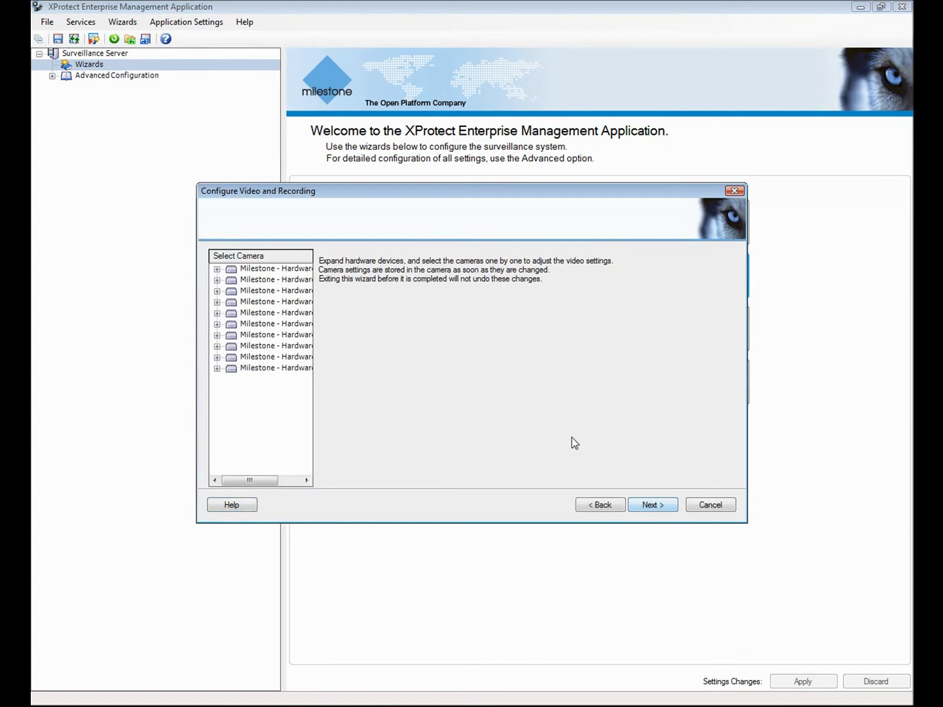
{"action": "left_click", "coordinate": [216, 301]}
{"action": "left_click", "coordinate": [261, 313]}
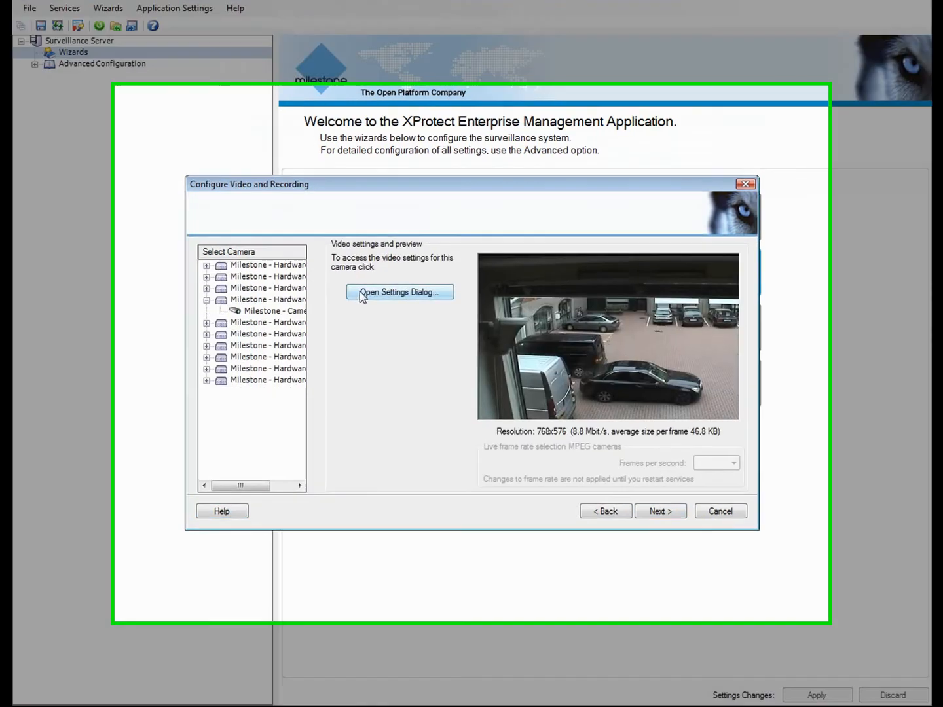
{"action": "left_click", "coordinate": [360, 293]}
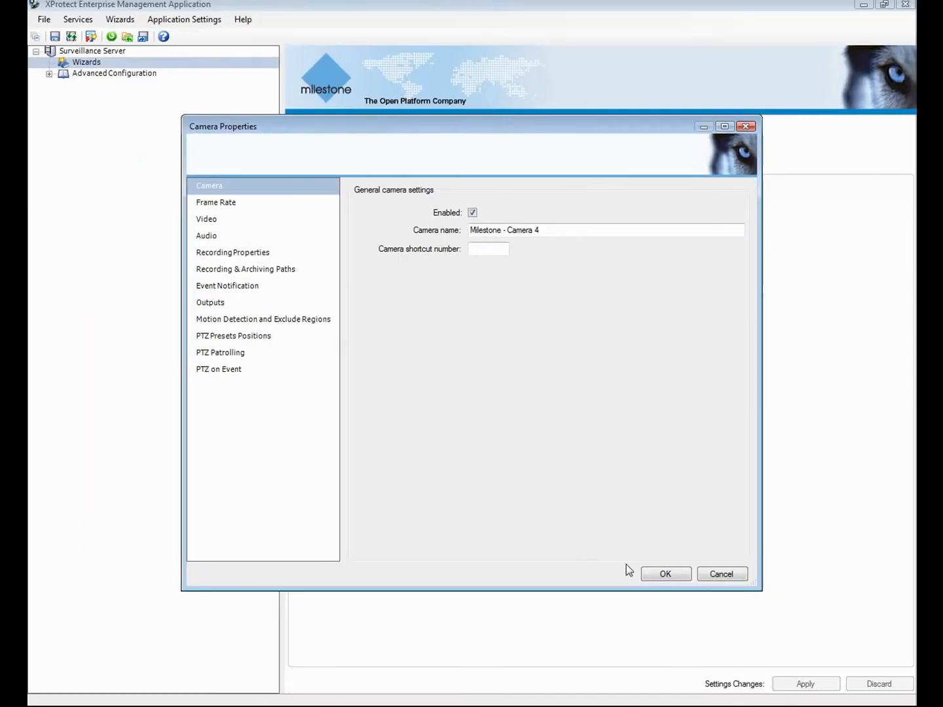
{"action": "left_click", "coordinate": [733, 652]}
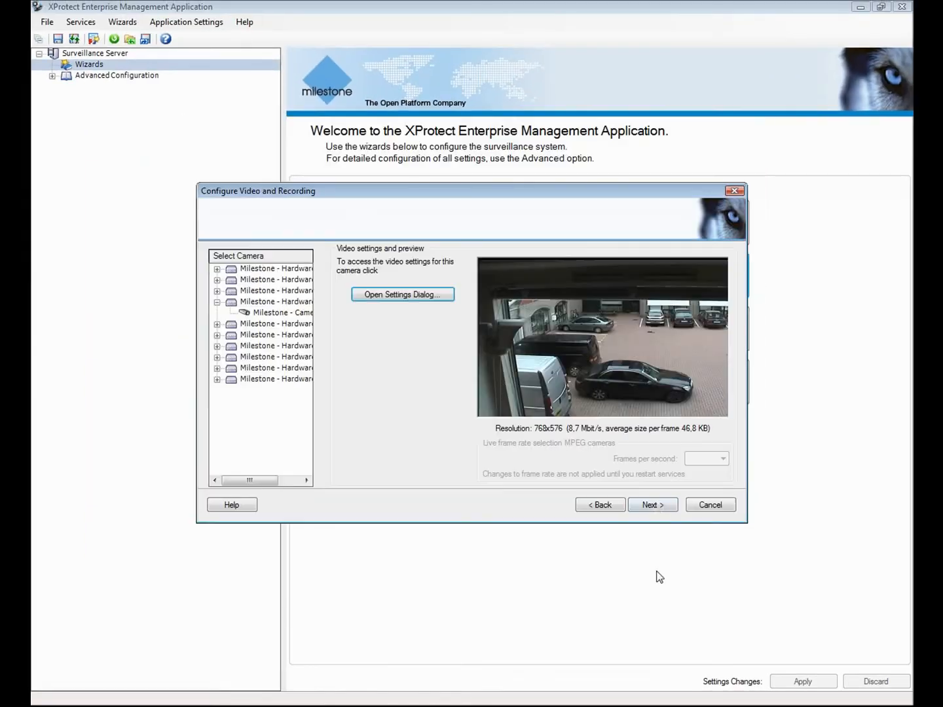
{"action": "left_click", "coordinate": [653, 505]}
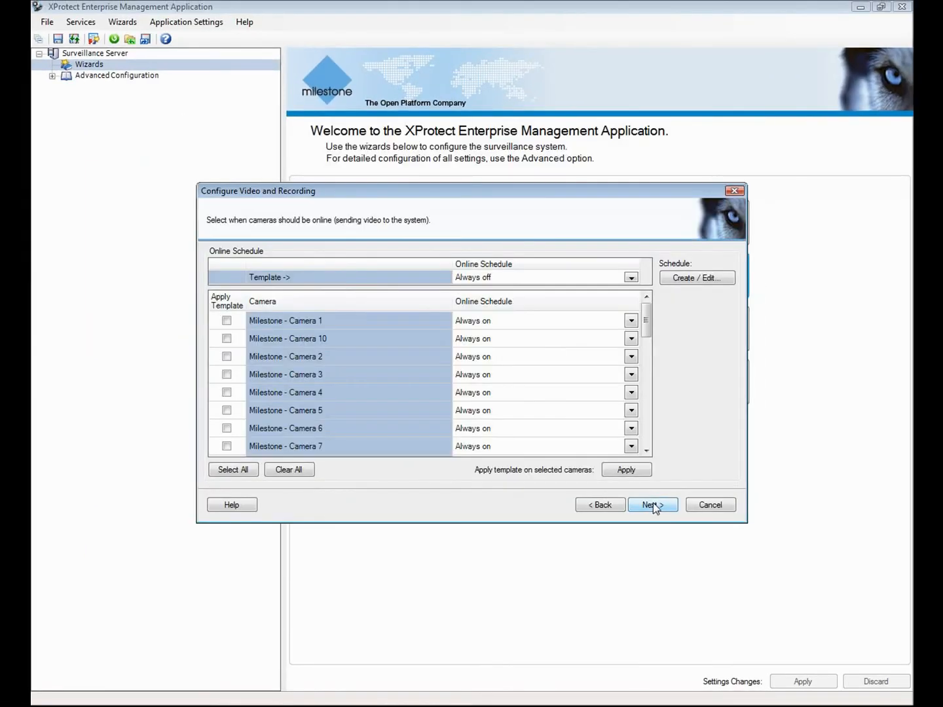
- Create a new online schedule profile named 'Business Hours'
{"action": "left_click", "coordinate": [688, 279]}
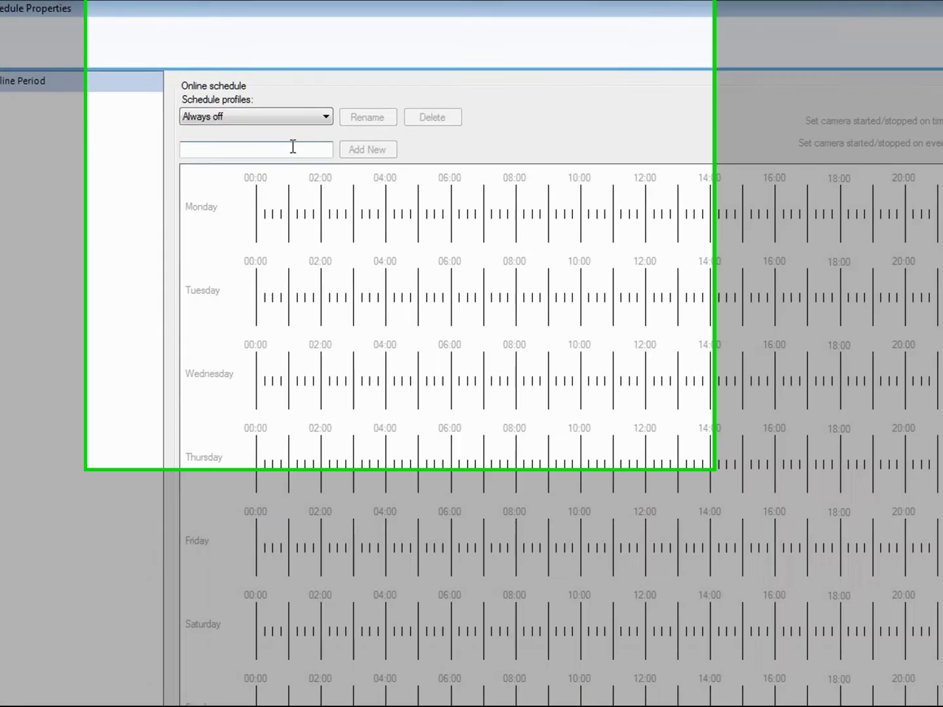
{"action": "left_click", "coordinate": [293, 146]}
{"action": "type", "text": "Business H"}
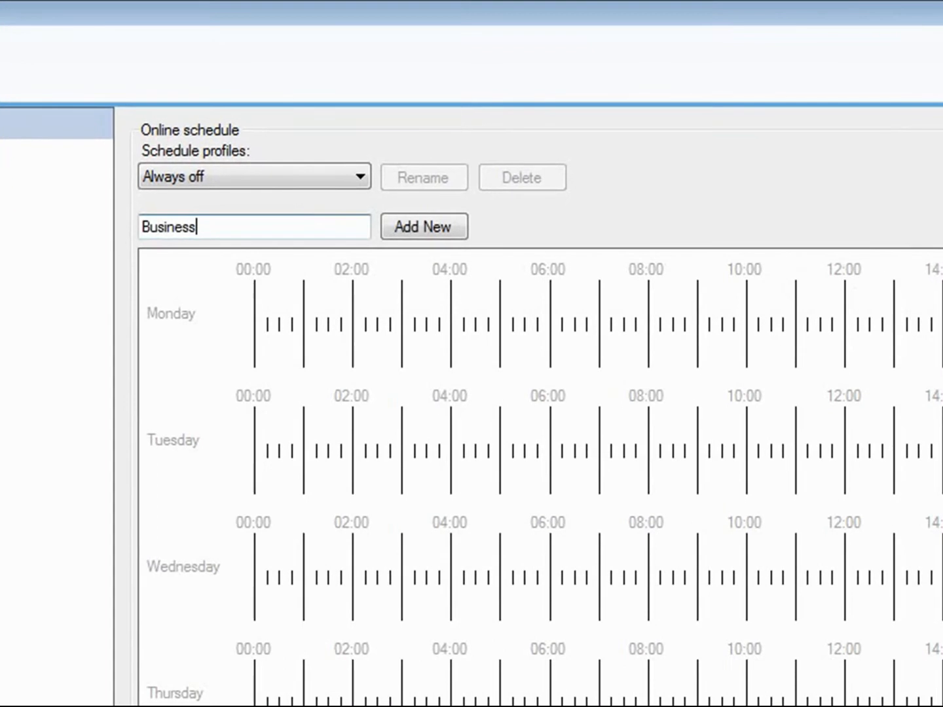
{"action": "type", "text": "ours"}
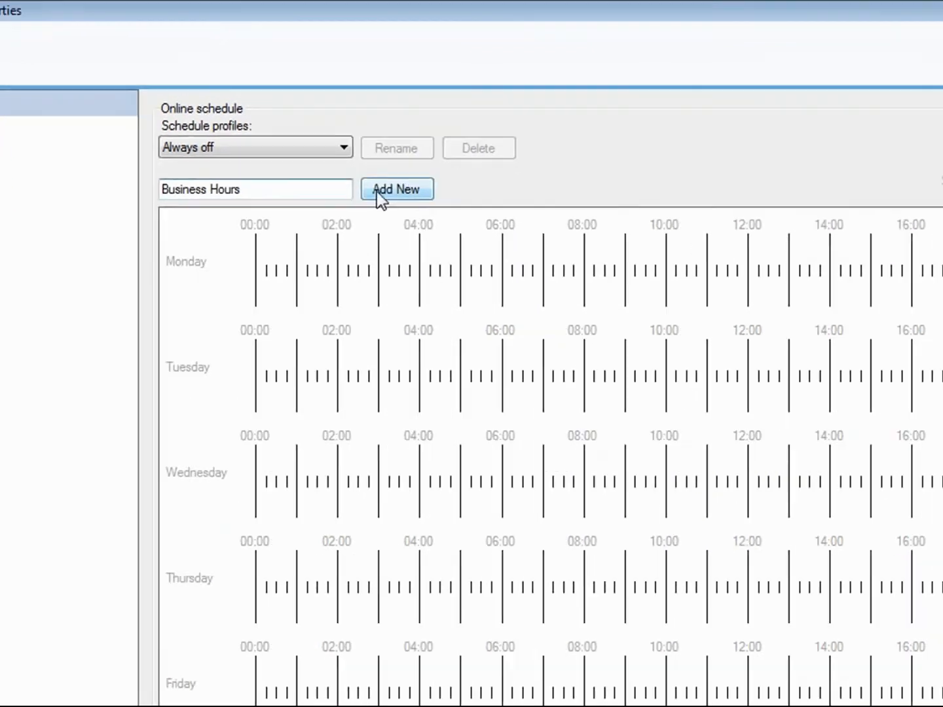
{"action": "left_click", "coordinate": [377, 189]}
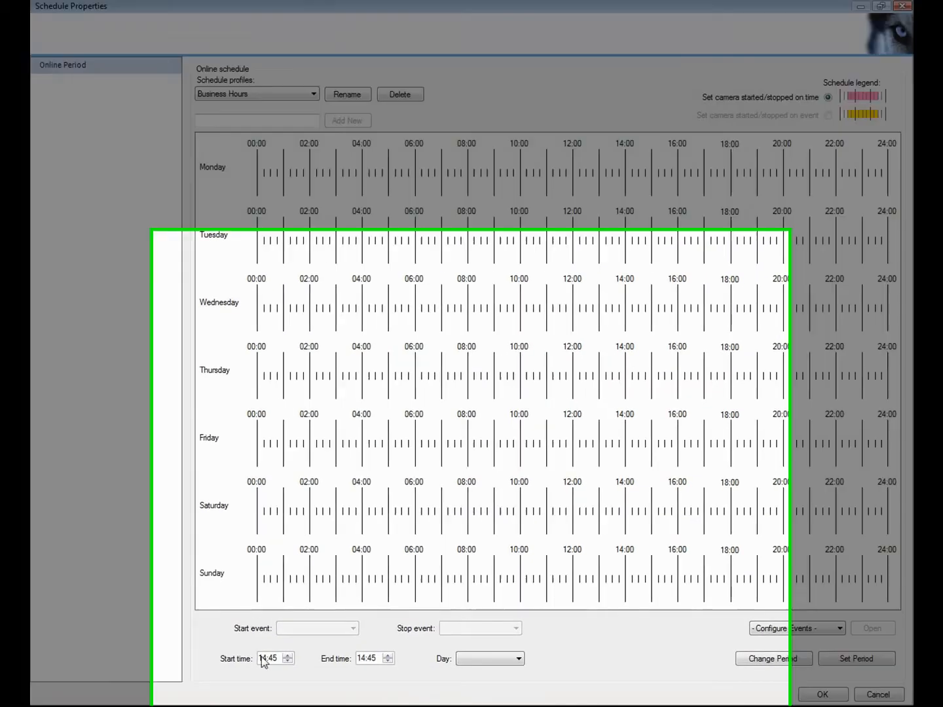
- Mark Monday–Friday 08:00–17:00 as online in the Business Hours schedule
{"action": "left_click", "coordinate": [264, 659]}
{"action": "type", "text": "08:"}
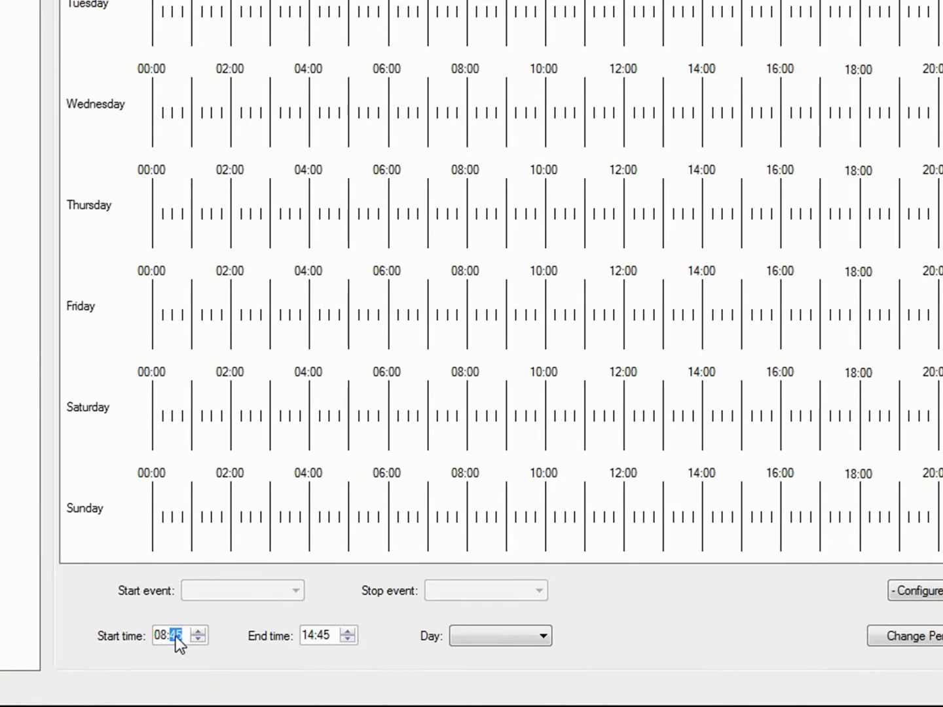
{"action": "type", "text": "00"}
{"action": "left_click", "coordinate": [306, 634]}
{"action": "type", "text": "17"}
{"action": "left_click", "coordinate": [543, 635]}
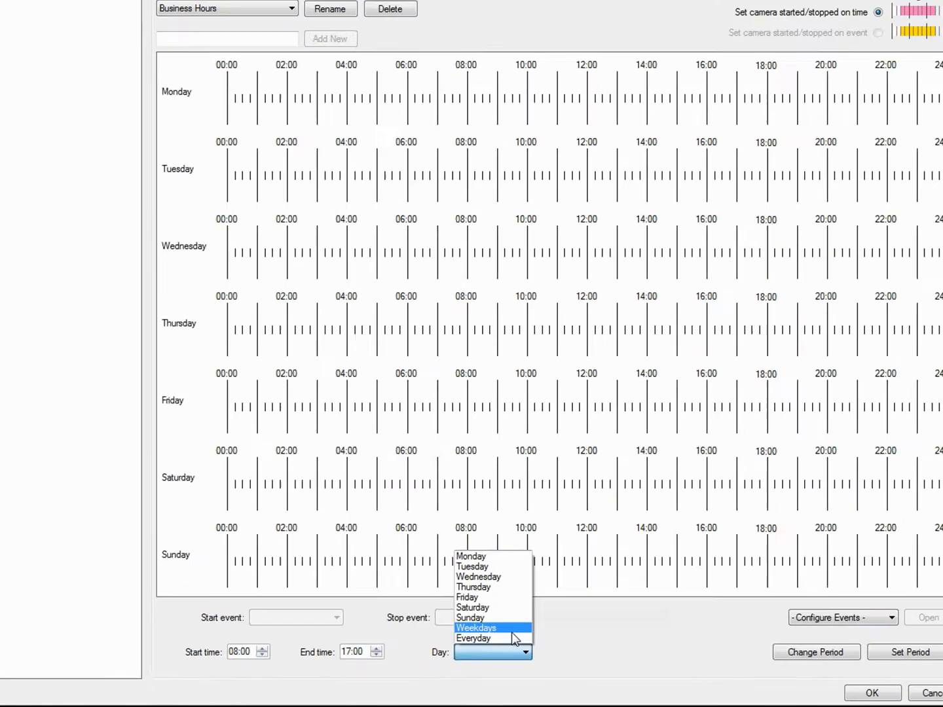
{"action": "left_click", "coordinate": [513, 630]}
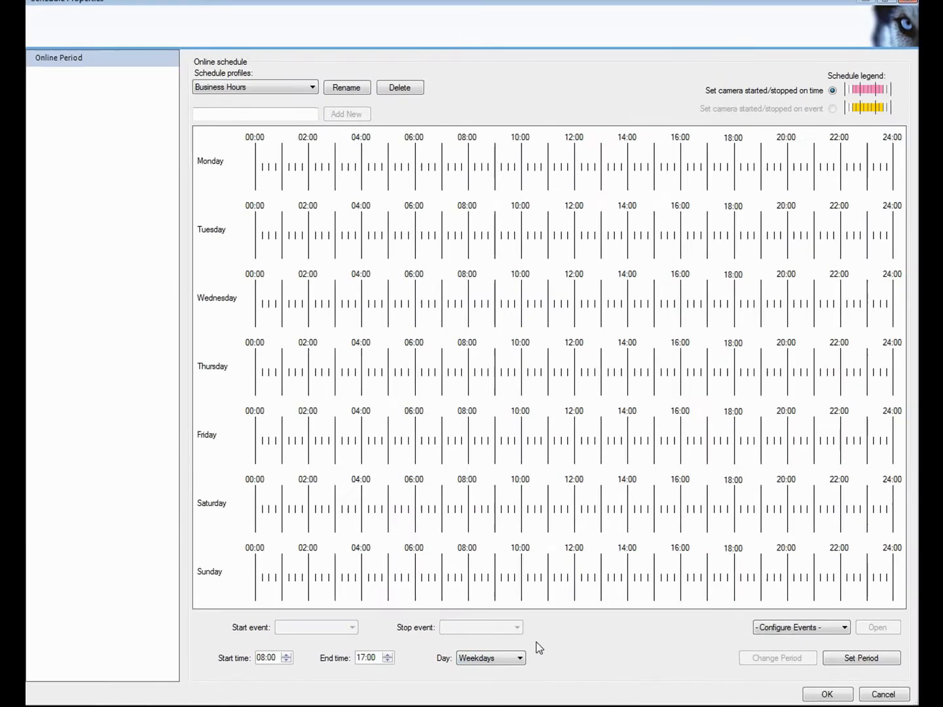
{"action": "left_click", "coordinate": [898, 653]}
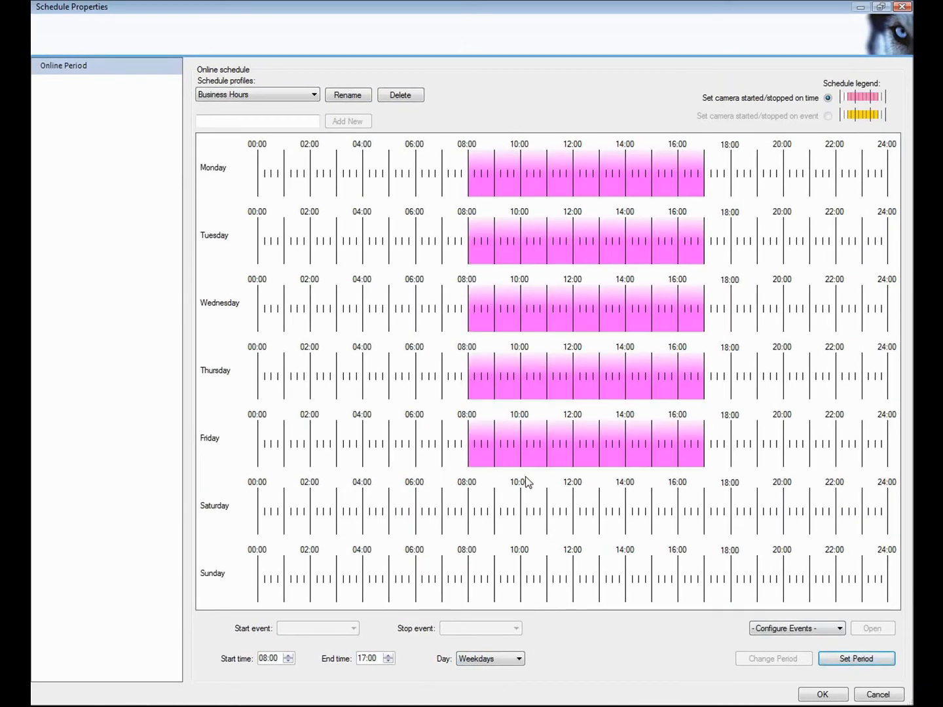
- Add Saturday from 10:00 and Sunday 10:00–15:00 online periods, then save the schedule
{"action": "left_click_drag", "start_coordinate": [494, 509], "coordinate": [678, 514]}
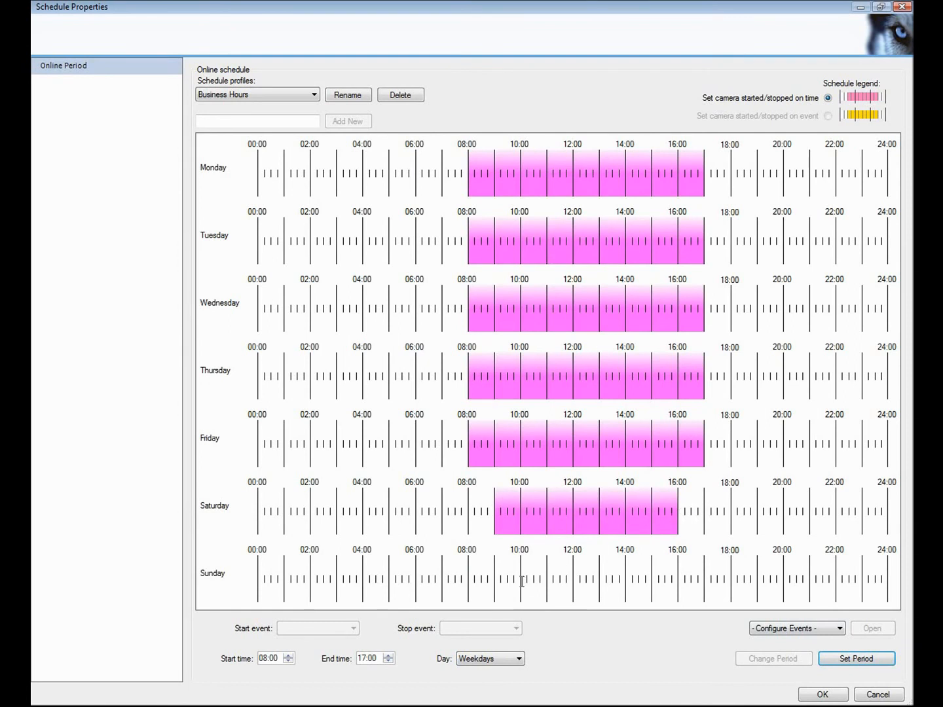
{"action": "left_click_drag", "start_coordinate": [521, 583], "coordinate": [652, 581]}
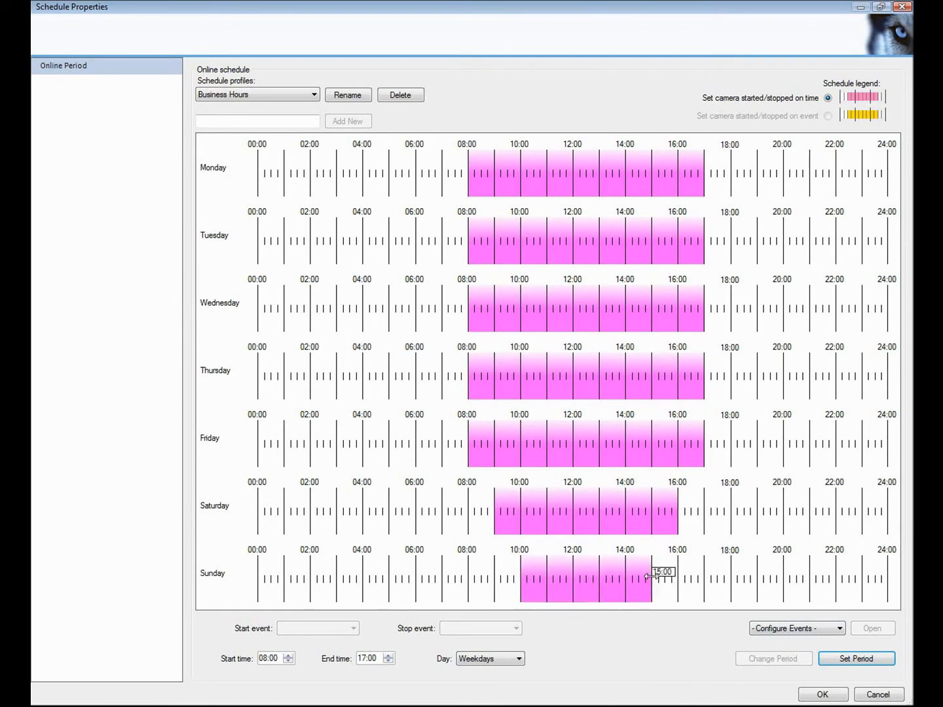
{"action": "left_click", "coordinate": [627, 593]}
{"action": "left_click", "coordinate": [820, 695]}
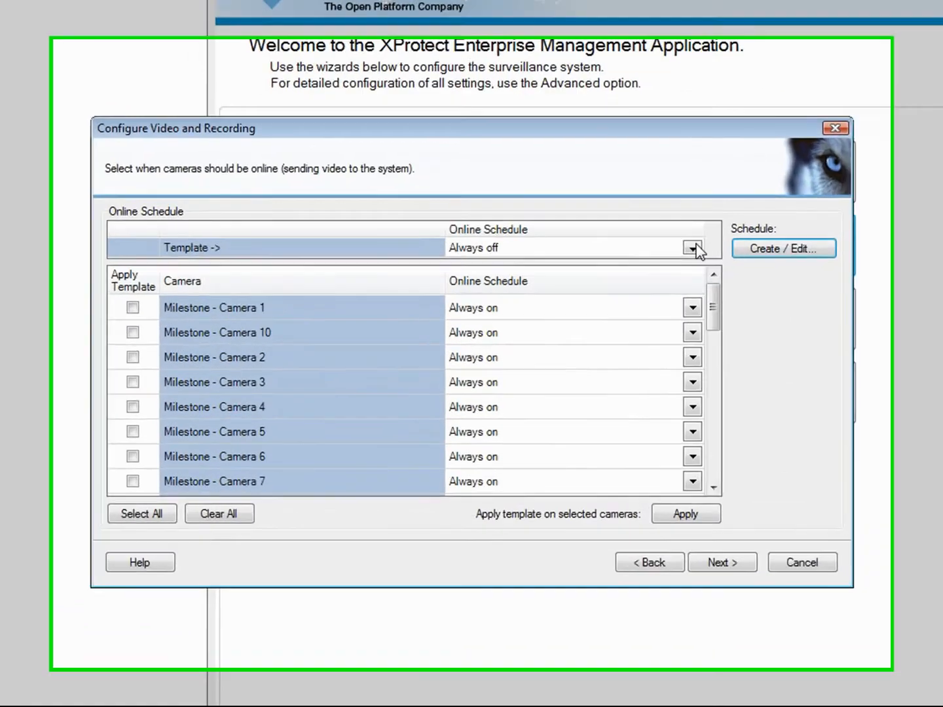
- Apply the Business Hours template schedule to Cameras 1, 2 and 3
{"action": "left_click", "coordinate": [660, 263]}
{"action": "left_click", "coordinate": [642, 300]}
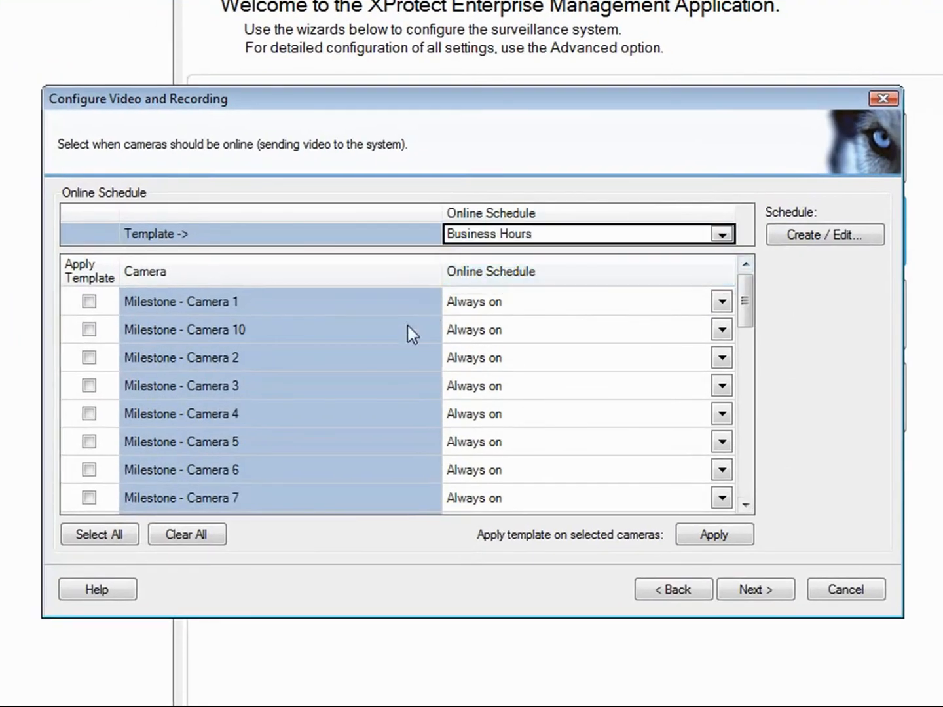
{"action": "left_click", "coordinate": [91, 300]}
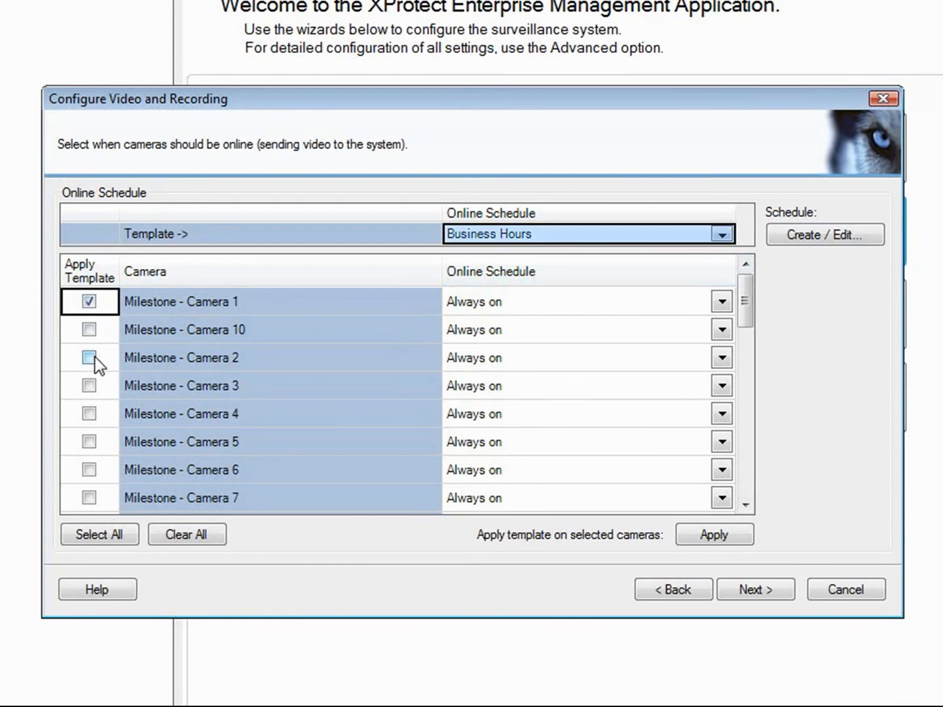
{"action": "left_click", "coordinate": [93, 356]}
{"action": "left_click", "coordinate": [89, 386]}
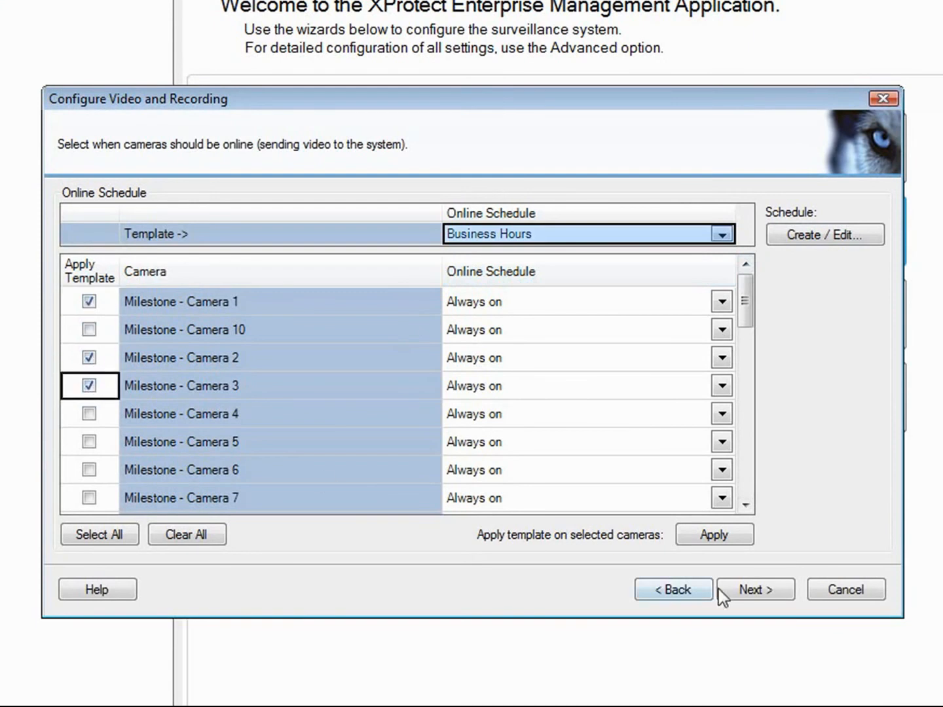
{"action": "left_click", "coordinate": [734, 534]}
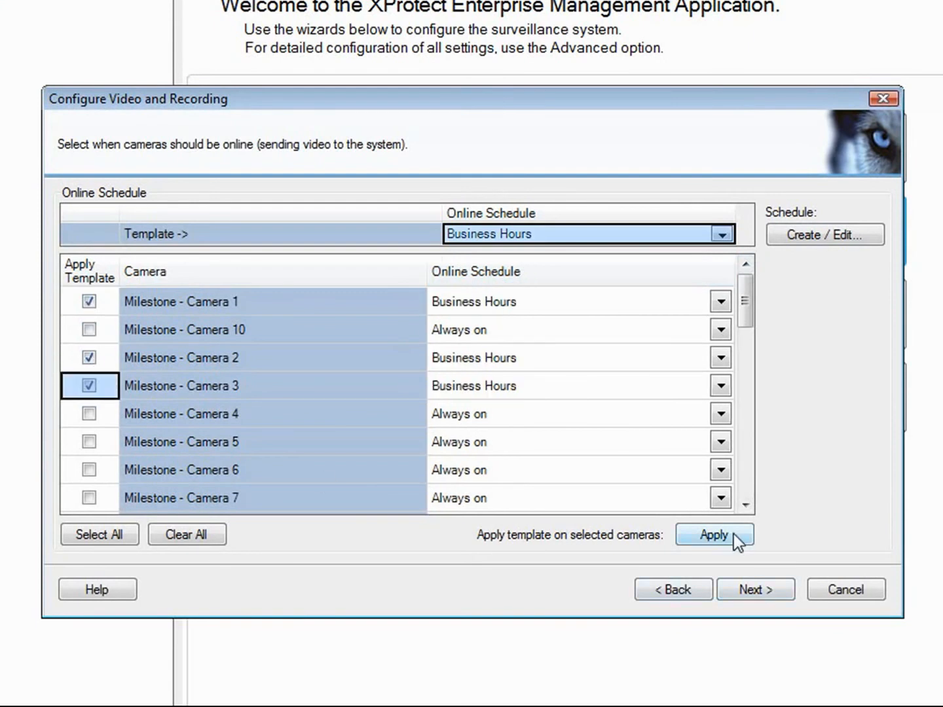
{"action": "left_click", "coordinate": [769, 592]}
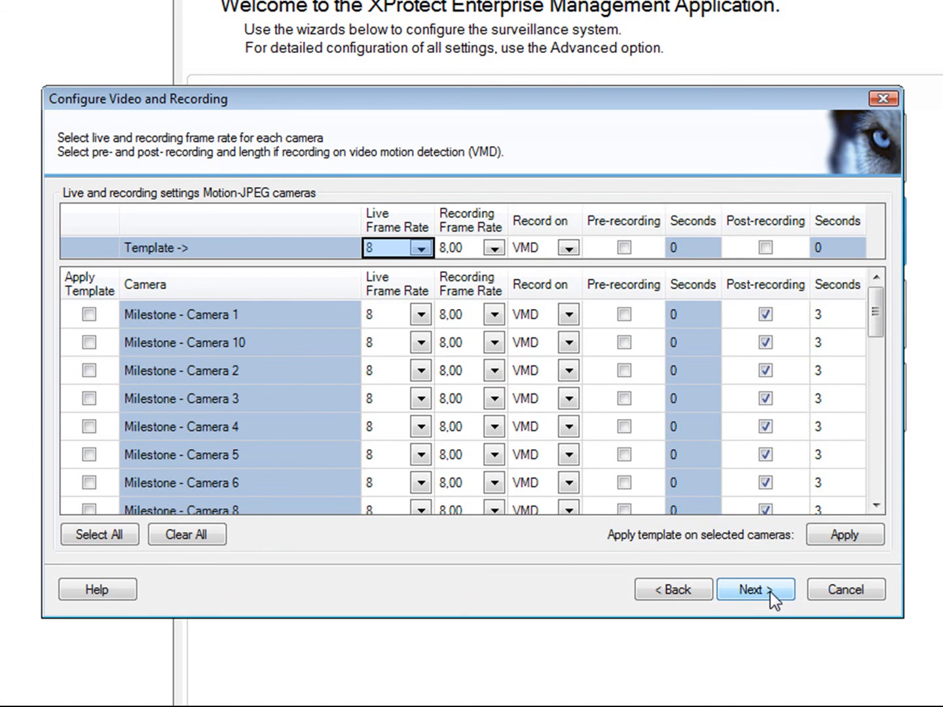
- Give all Motion-JPEG cameras 5 s pre-recording and 10 s post-recording via the template row
{"action": "left_click", "coordinate": [624, 248]}
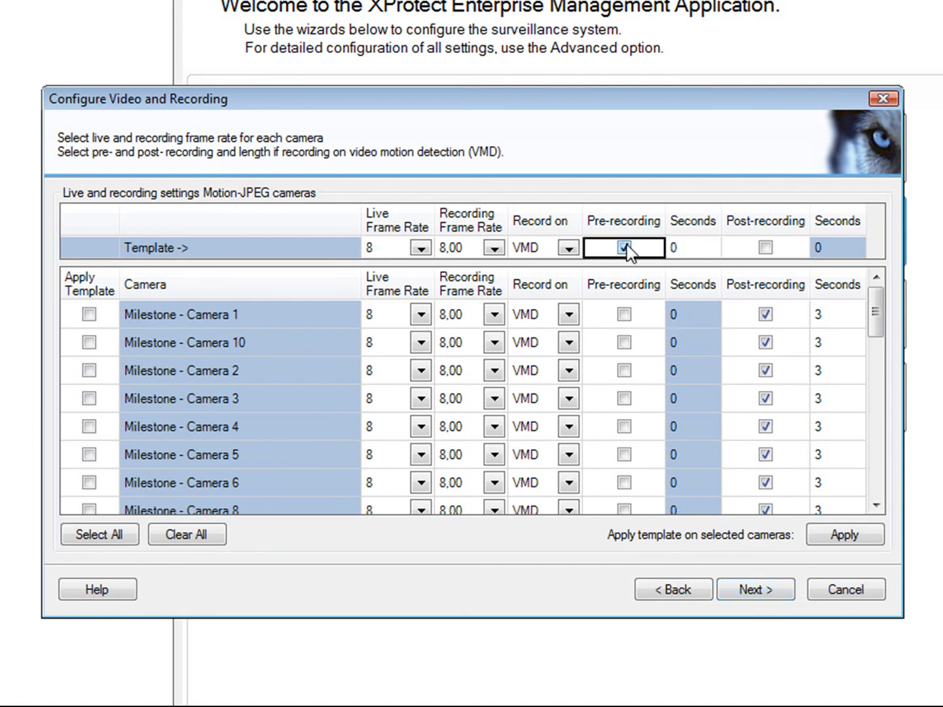
{"action": "left_click", "coordinate": [673, 248]}
{"action": "type", "text": "5"}
{"action": "left_click", "coordinate": [765, 247]}
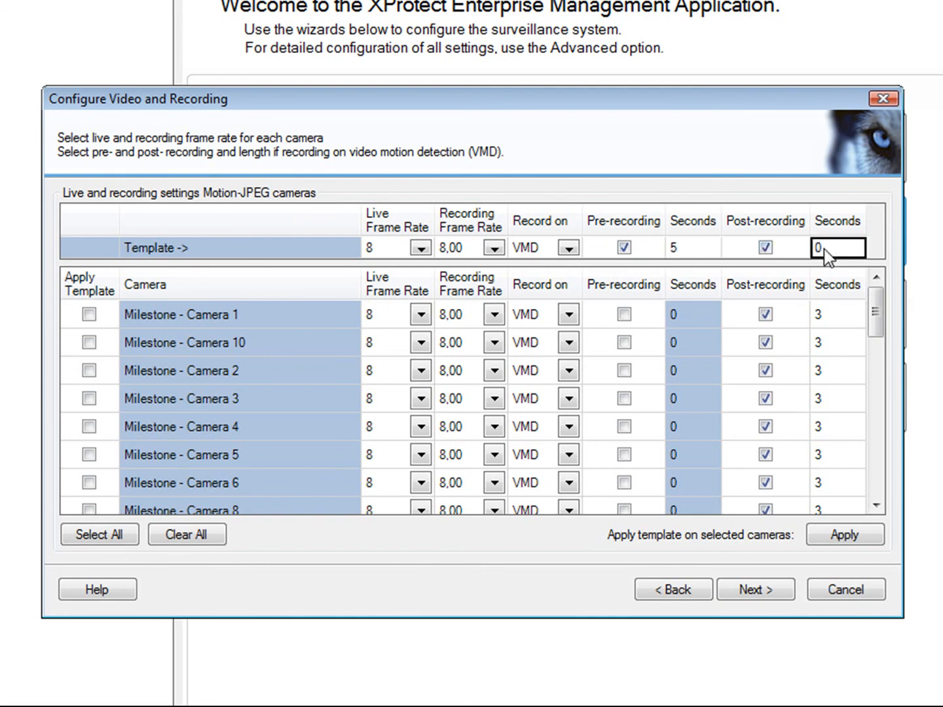
{"action": "left_click", "coordinate": [823, 248]}
{"action": "type", "text": "10"}
{"action": "left_click", "coordinate": [106, 537]}
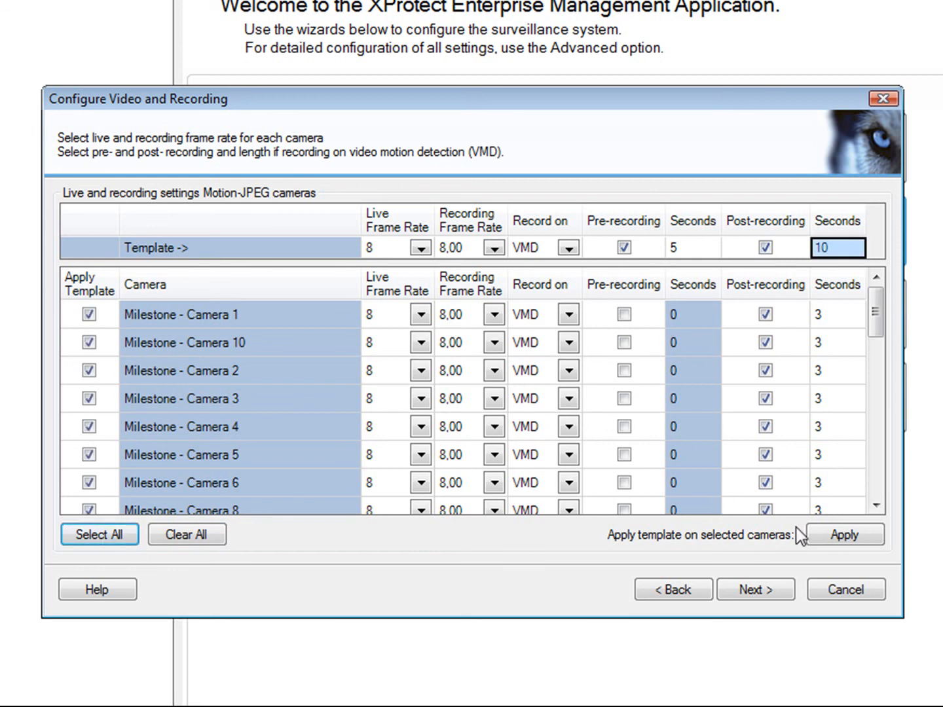
{"action": "left_click", "coordinate": [834, 534]}
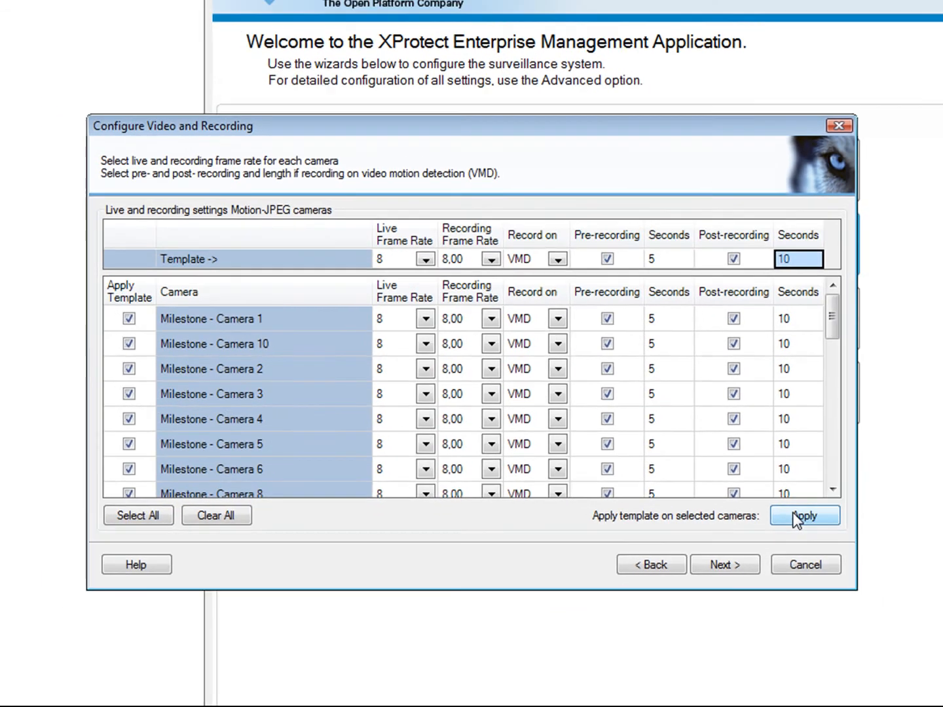
{"action": "left_click", "coordinate": [725, 564]}
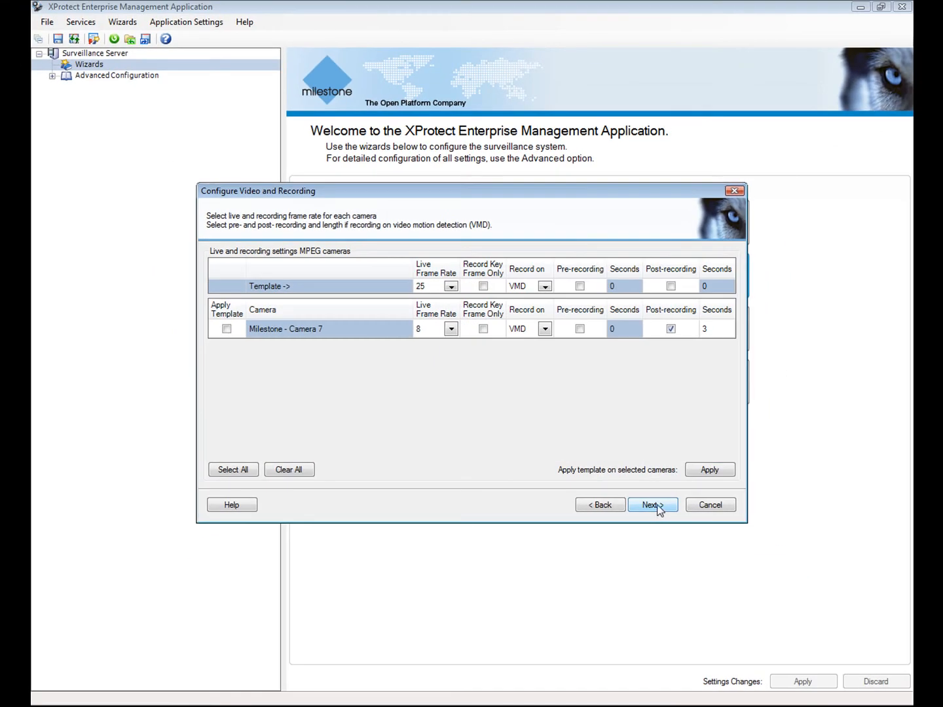
{"action": "left_click", "coordinate": [652, 504]}
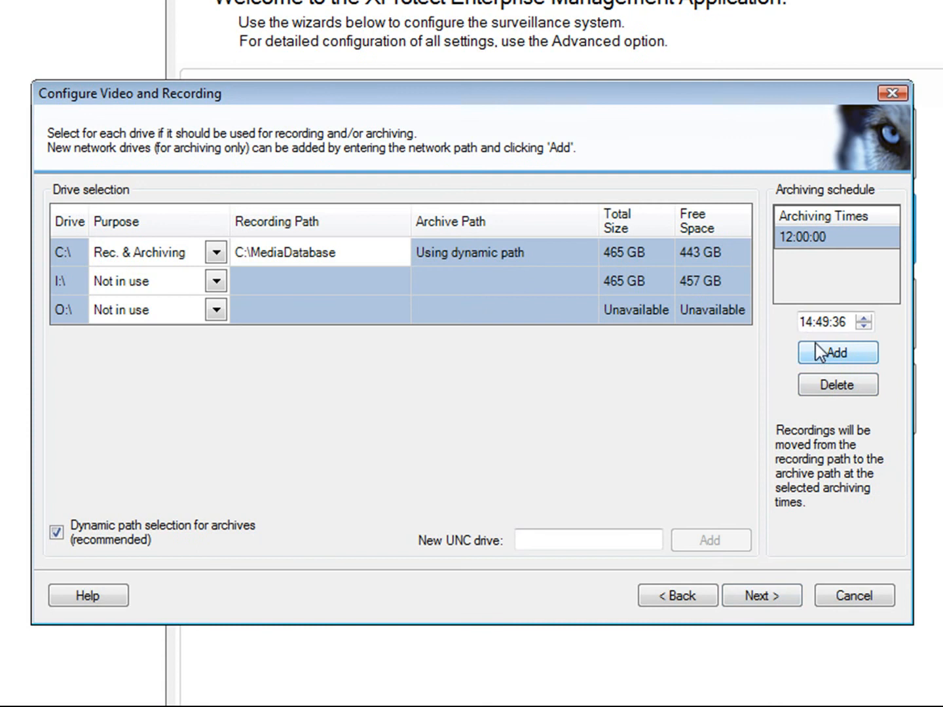
- Add 02:00:00 as an archiving time
{"action": "left_click", "coordinate": [806, 322]}
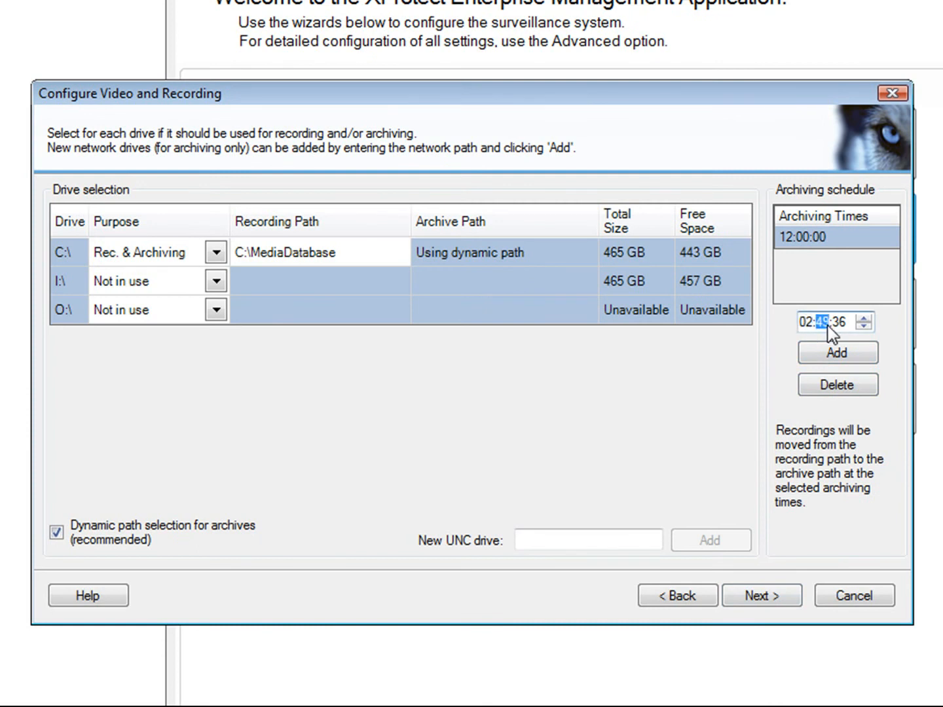
{"action": "type", "text": "0000"}
{"action": "left_click", "coordinate": [840, 356]}
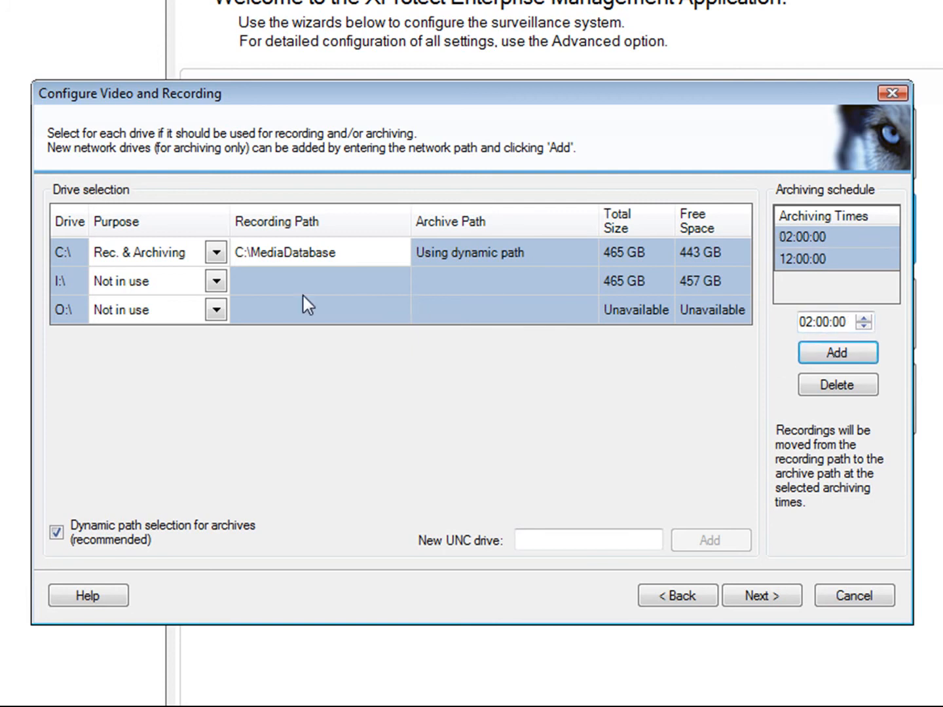
- Set drive I:\ Purpose to Archiving
{"action": "left_click", "coordinate": [215, 282]}
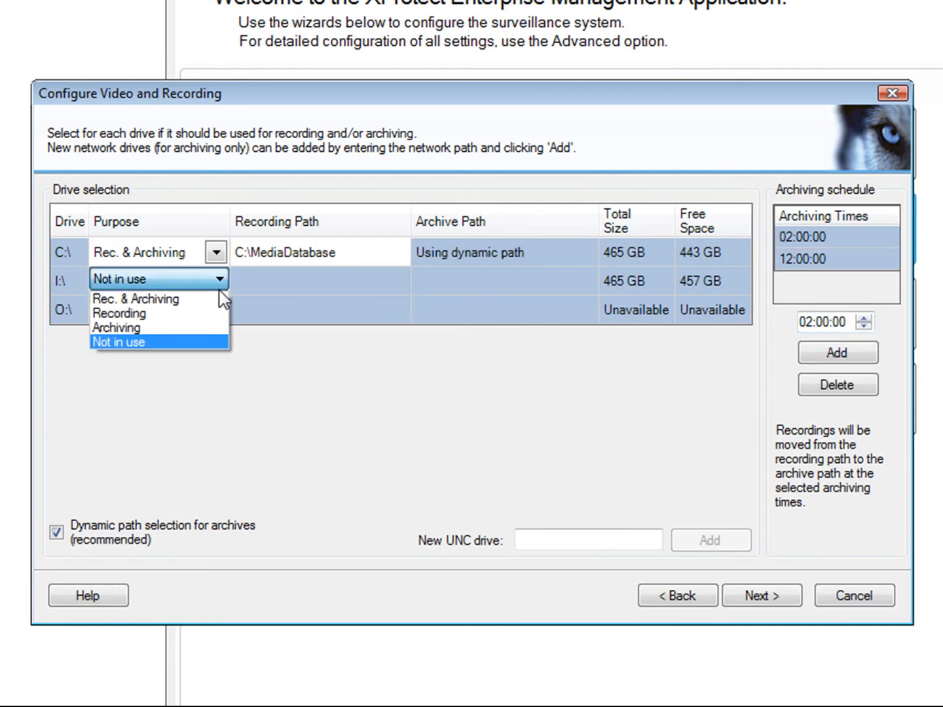
{"action": "left_click", "coordinate": [214, 329]}
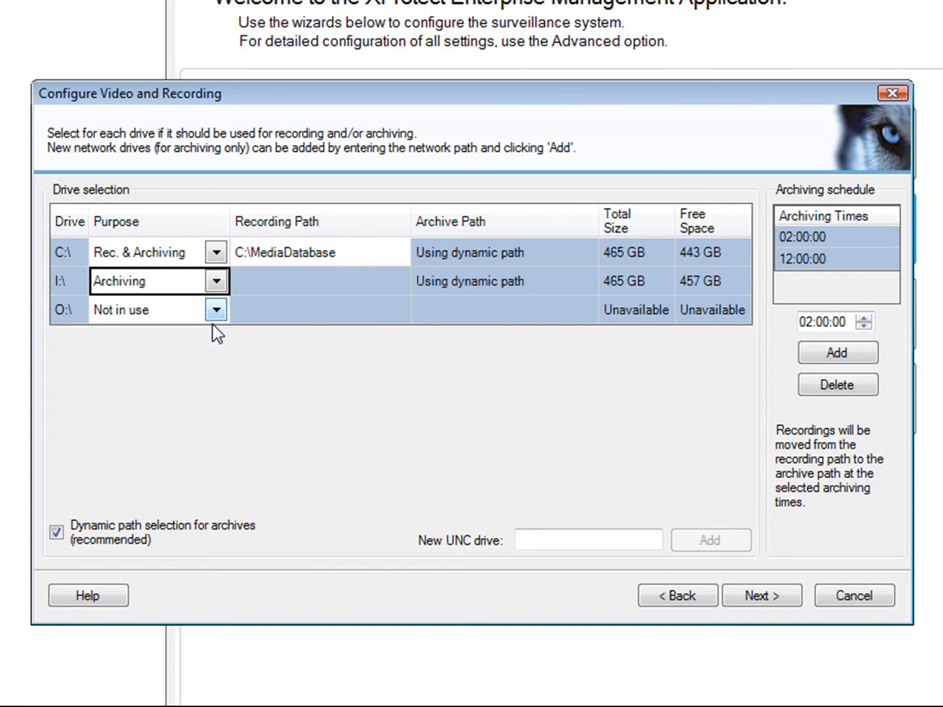
{"action": "left_click", "coordinate": [748, 598]}
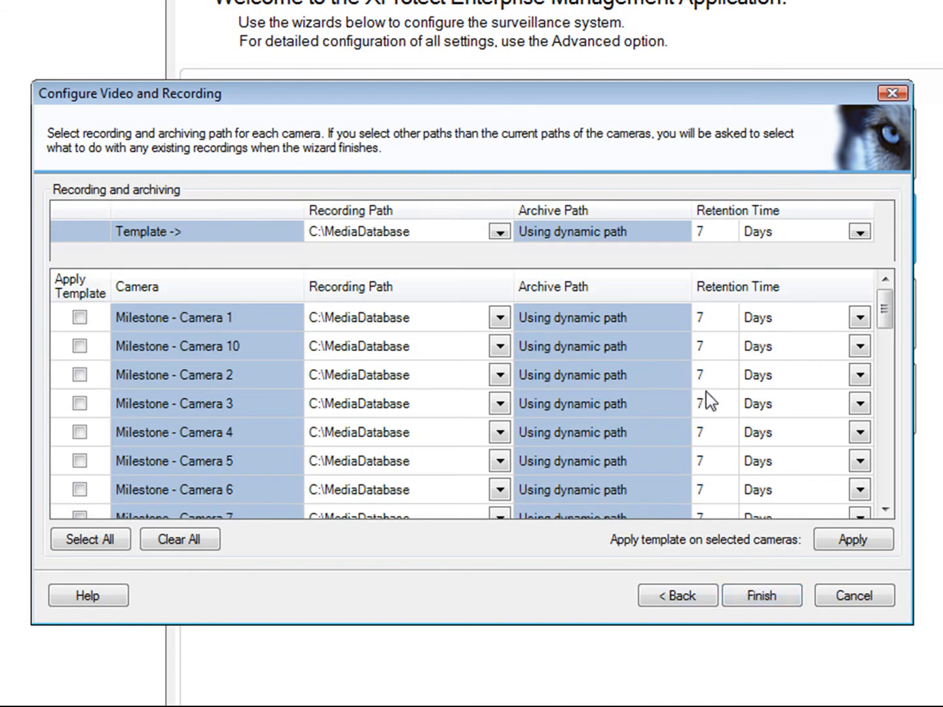
- Set retention time to 14 days for Cameras 3, 4 and 5 and finish the wizard
{"action": "type", "text": "14"}
{"action": "left_click", "coordinate": [704, 430]}
{"action": "type", "text": "14"}
{"action": "left_click", "coordinate": [703, 468]}
{"action": "type", "text": "14"}
{"action": "left_click", "coordinate": [851, 541]}
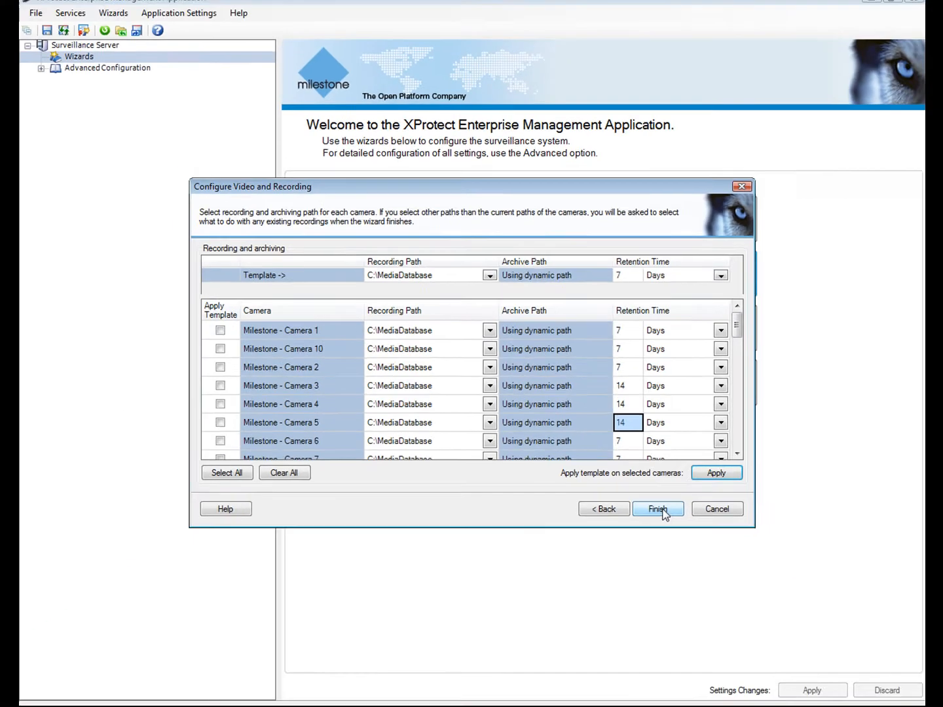
{"action": "left_click", "coordinate": [660, 510]}
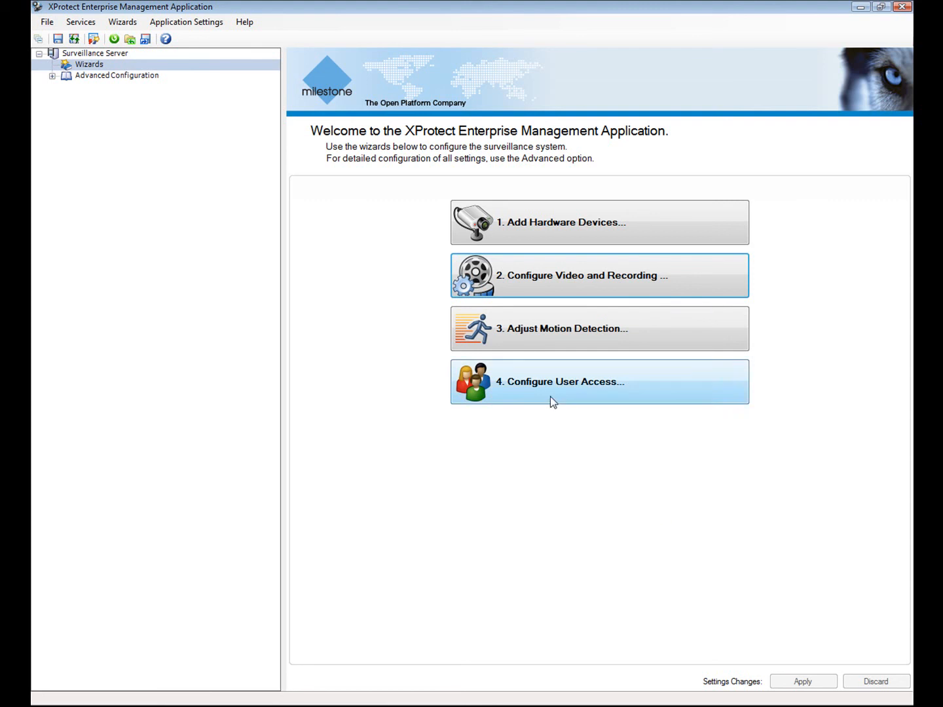
- Exclude the upper preview region from motion detection for the ninth device's camera
{"action": "left_click", "coordinate": [517, 333]}
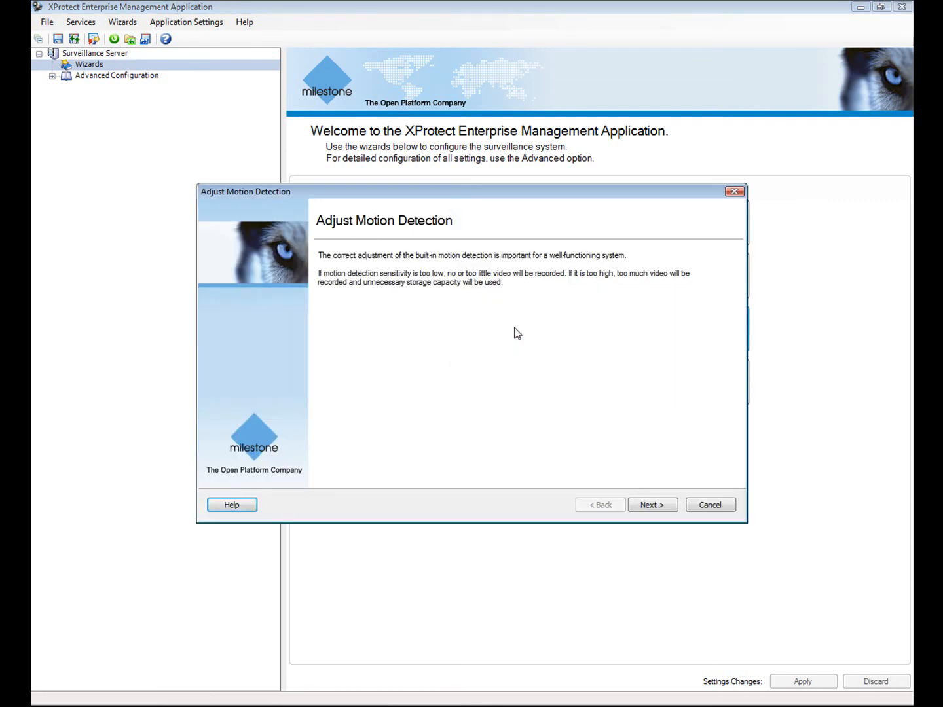
{"action": "left_click", "coordinate": [668, 505]}
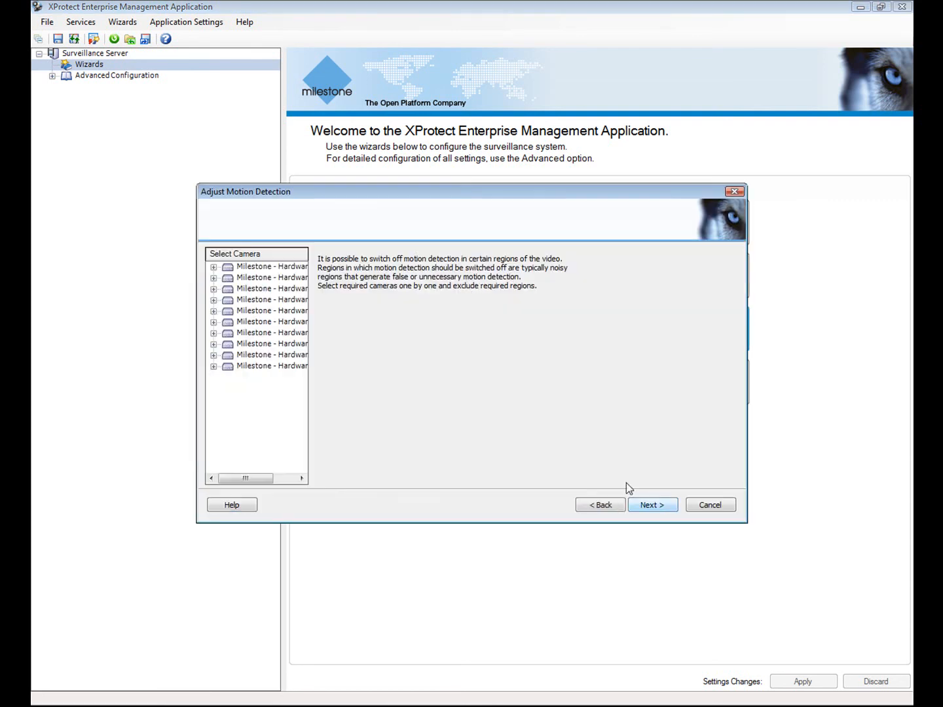
{"action": "left_click", "coordinate": [213, 354]}
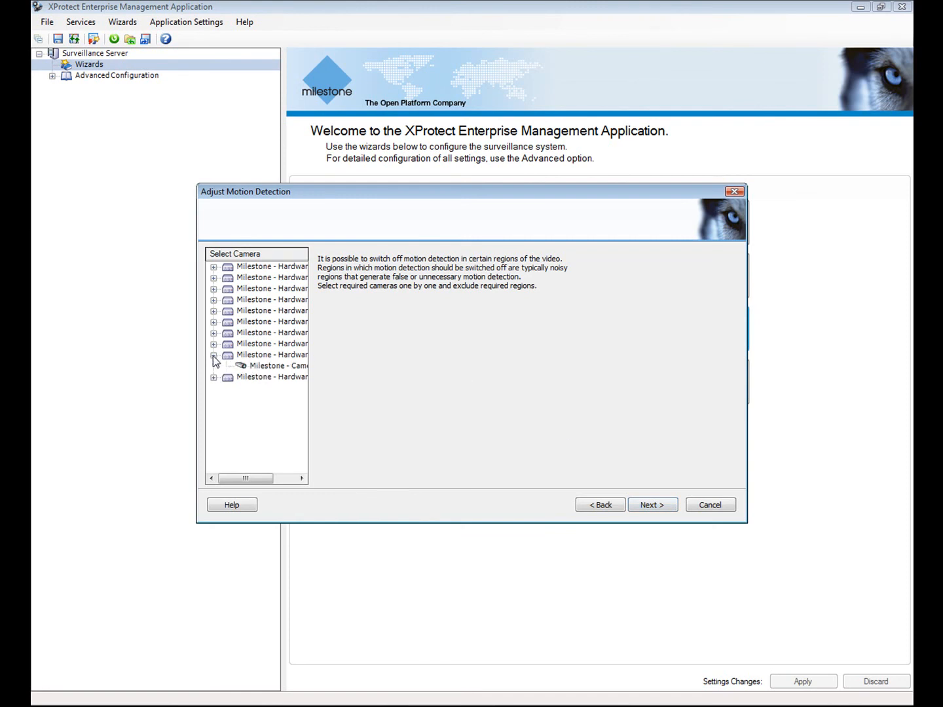
{"action": "left_click", "coordinate": [250, 365]}
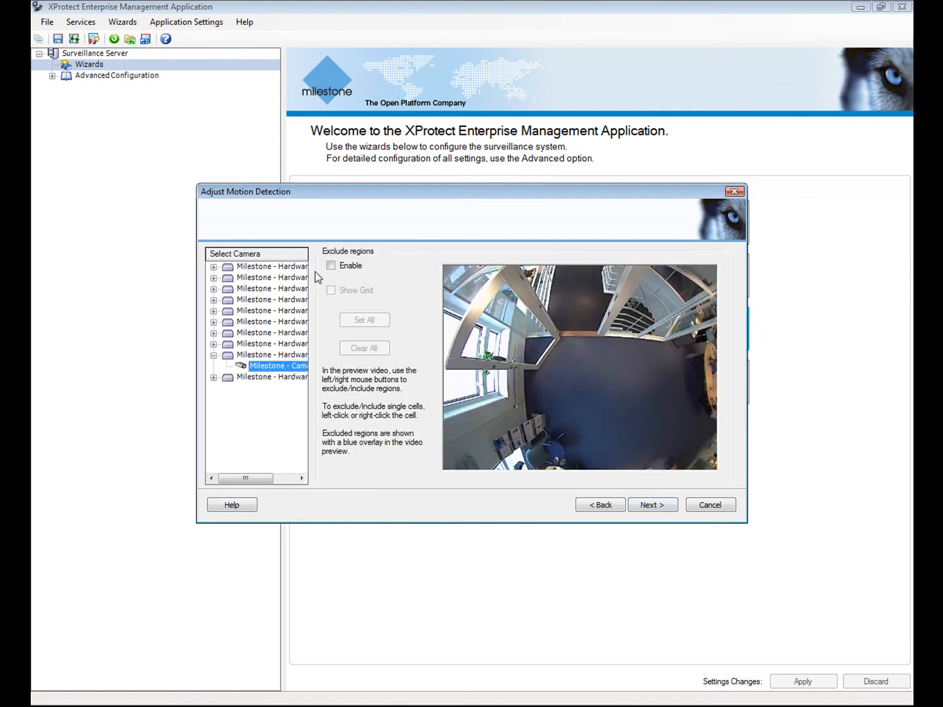
{"action": "left_click", "coordinate": [332, 266]}
{"action": "left_click", "coordinate": [330, 290]}
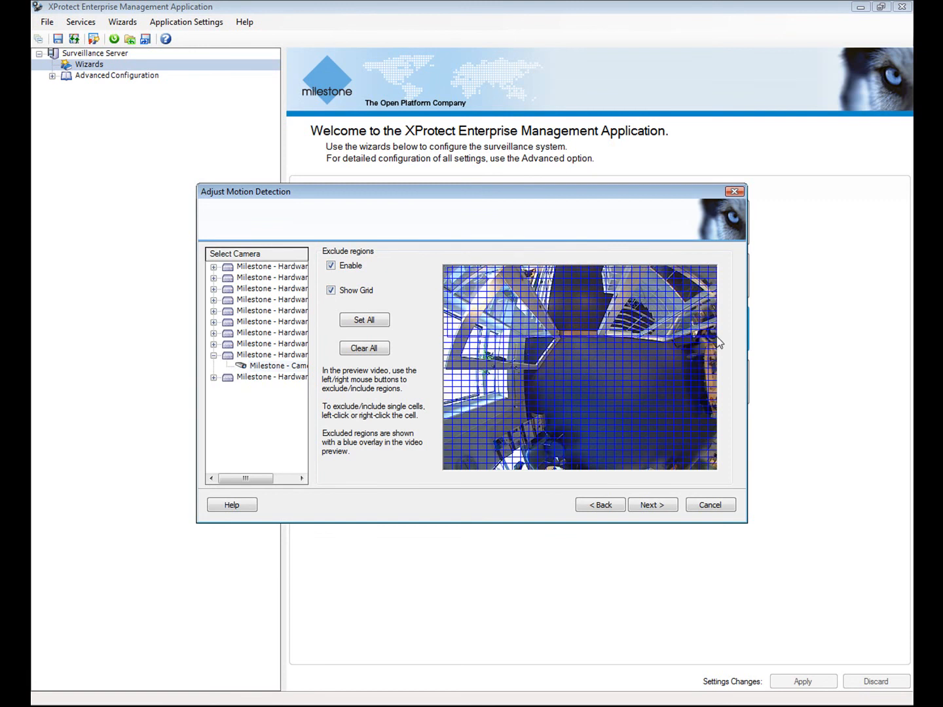
{"action": "left_click_drag", "start_coordinate": [715, 341], "coordinate": [716, 341]}
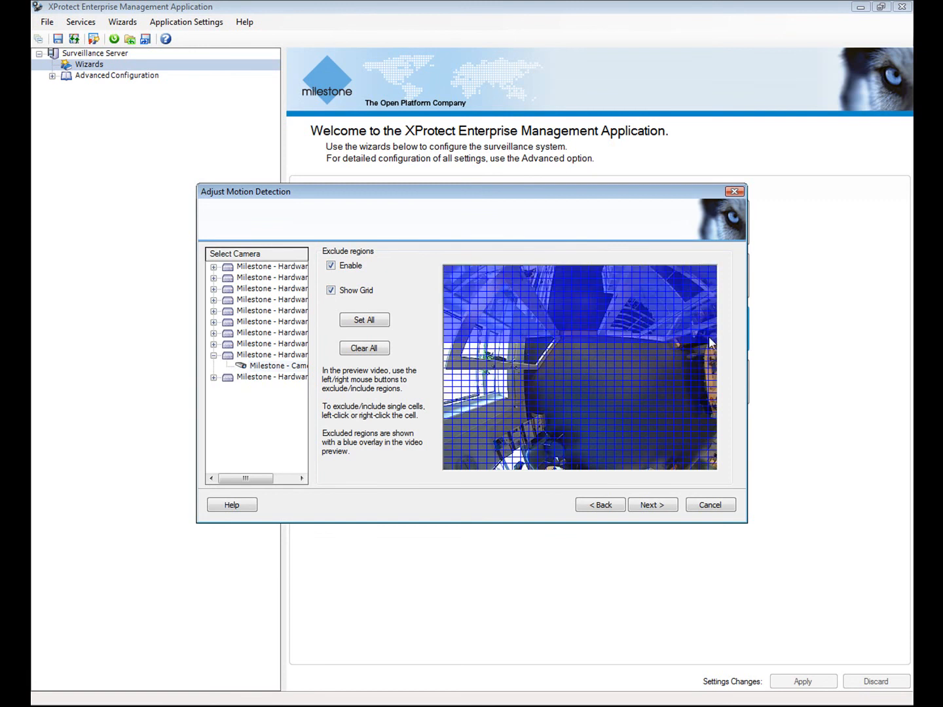
{"action": "left_click", "coordinate": [657, 508]}
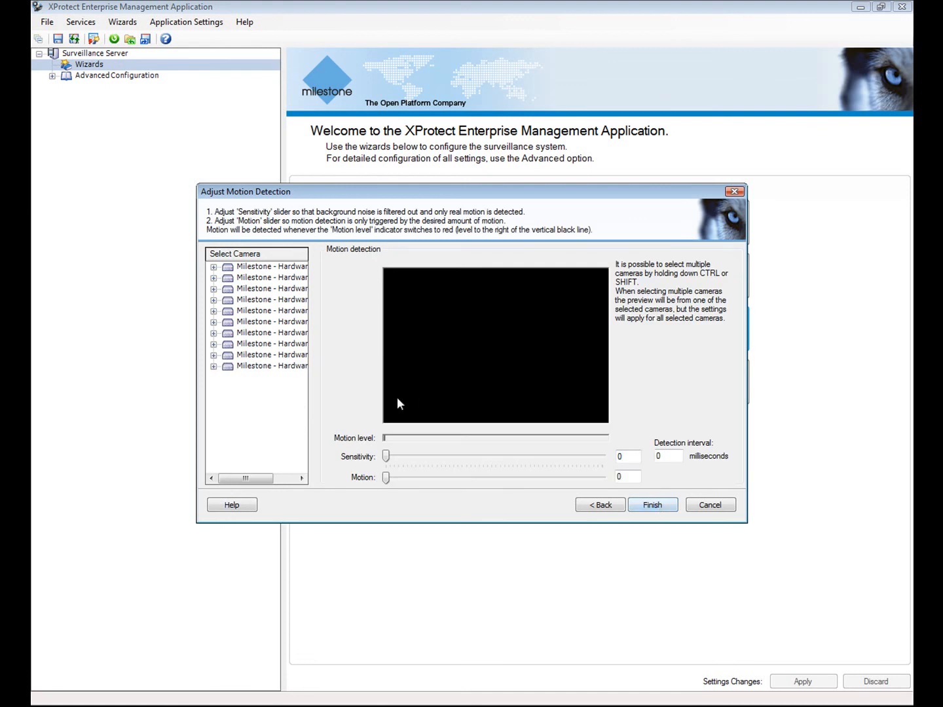
- Set sensitivity 14 and motion 1401 for the first, eighth and ninth devices' cameras
{"action": "left_click", "coordinate": [214, 268]}
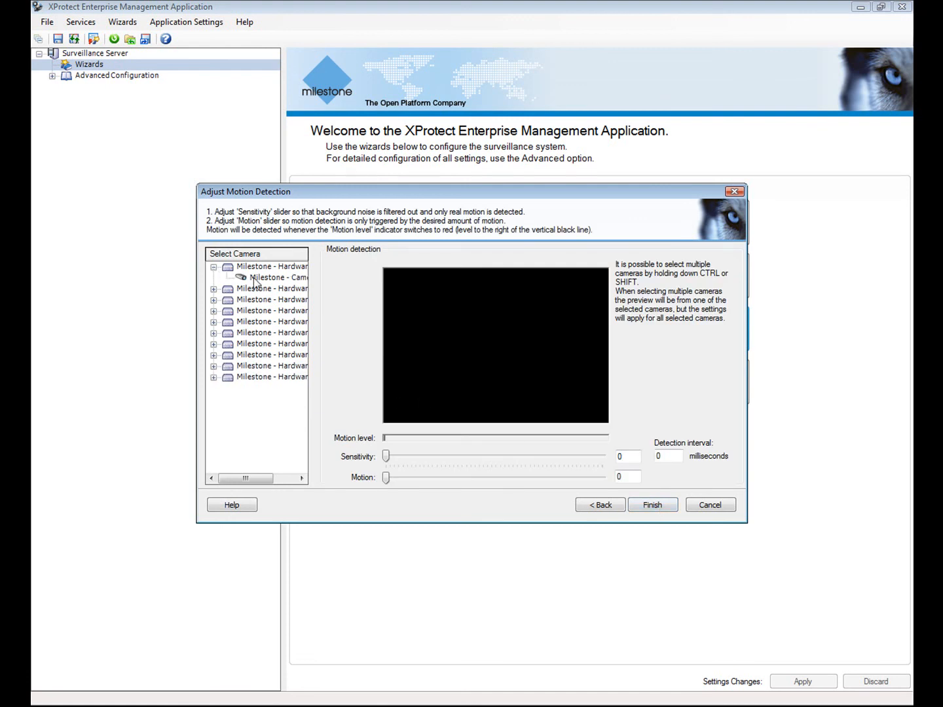
{"action": "left_click", "coordinate": [252, 277]}
{"action": "left_click", "coordinate": [213, 355]}
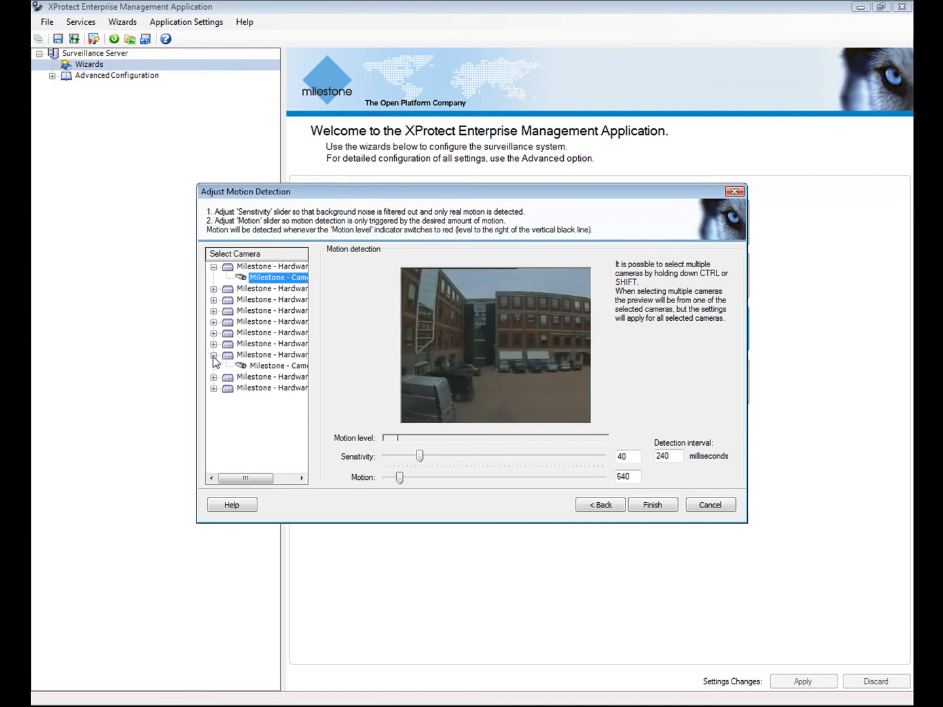
{"action": "left_click", "coordinate": [257, 365], "text": "ctrl"}
{"action": "left_click", "coordinate": [214, 377]}
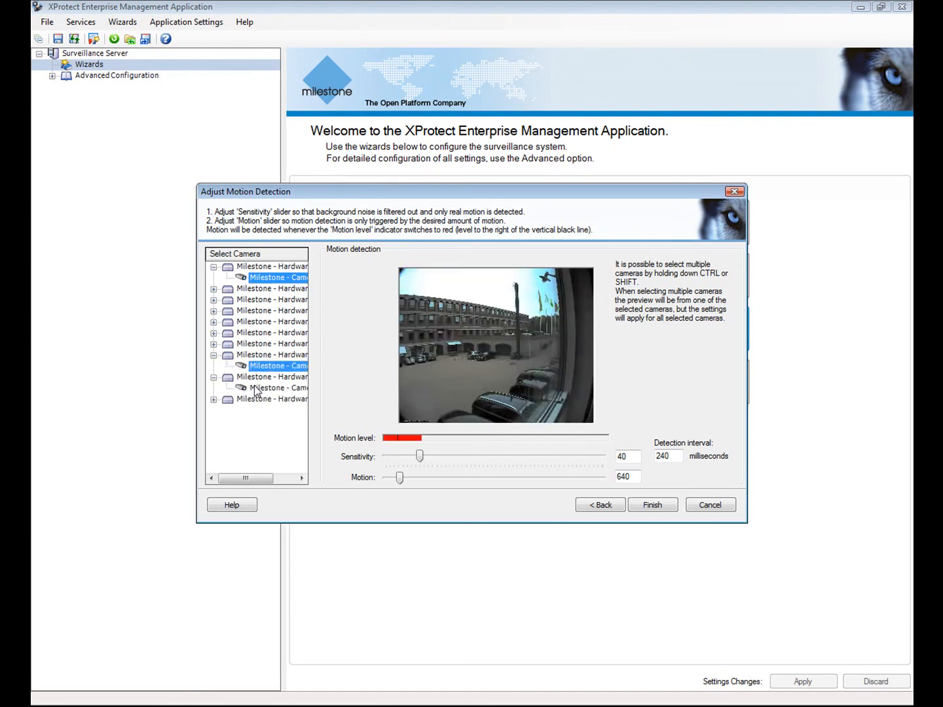
{"action": "left_click", "coordinate": [259, 388], "text": "ctrl"}
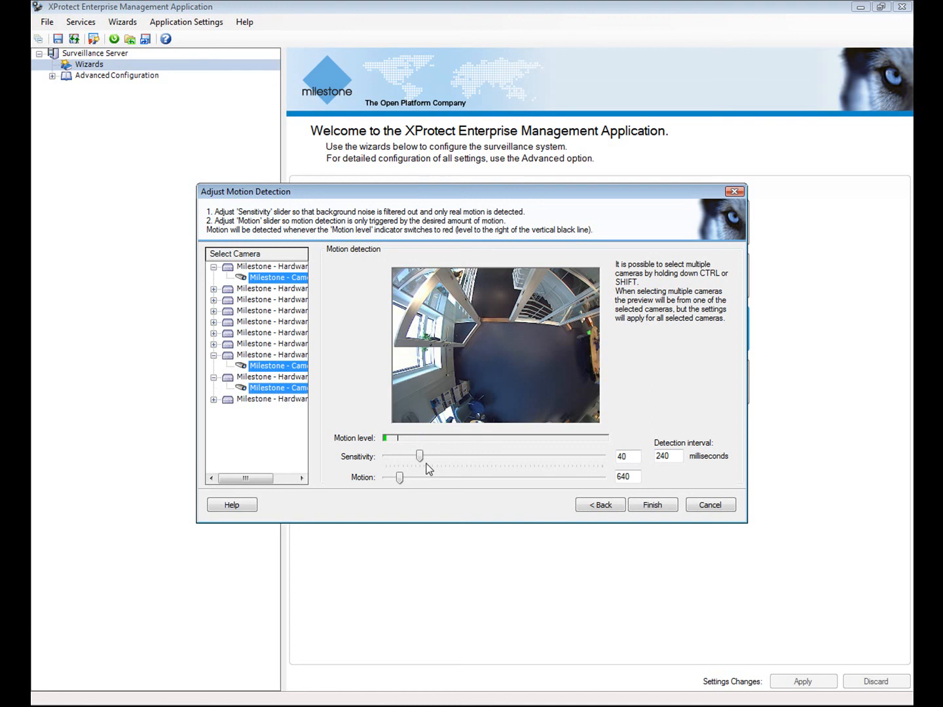
{"action": "mouse_move", "coordinate": [419, 457]}
{"action": "left_mouse_down"}
{"action": "mouse_move", "coordinate": [409, 483]}
{"action": "mouse_move", "coordinate": [418, 485]}
{"action": "mouse_move", "coordinate": [402, 466]}
{"action": "left_mouse_up"}
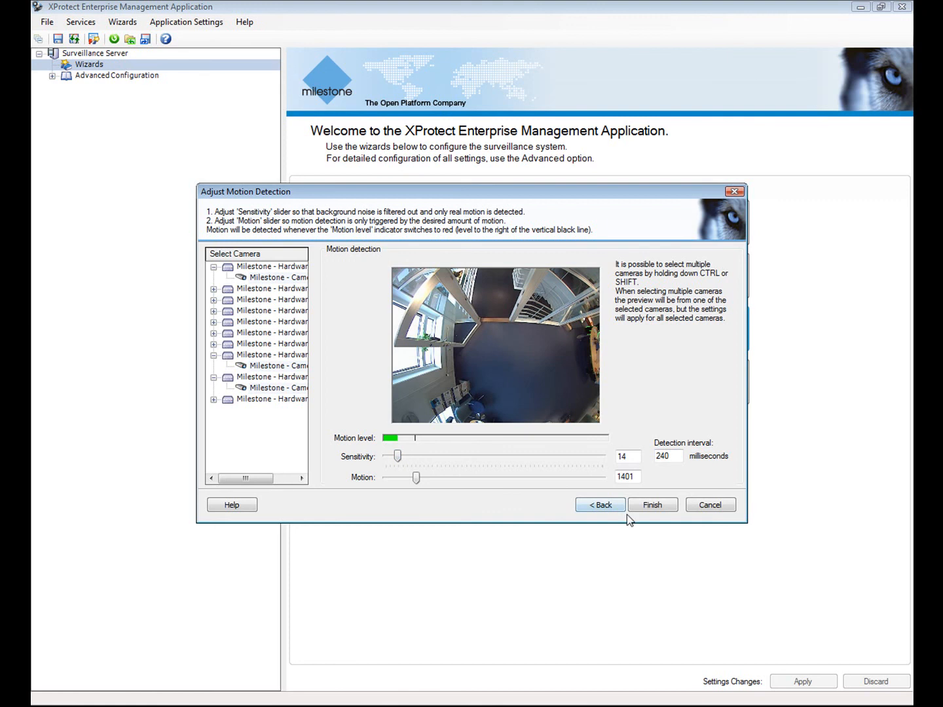
{"action": "left_click", "coordinate": [652, 504]}
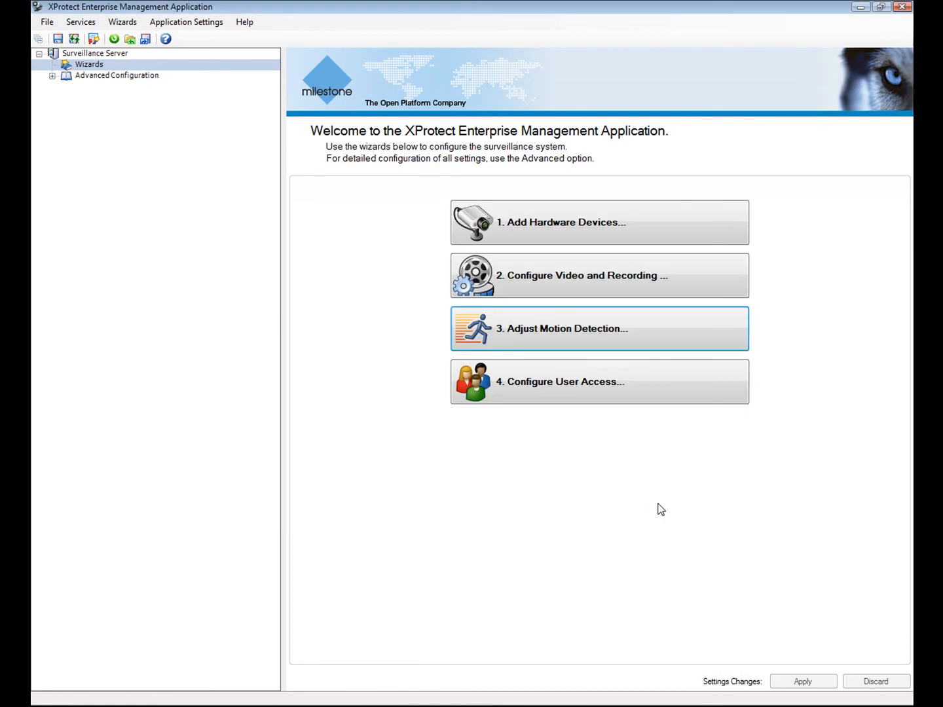
- Start the Configure User Access wizard and accept the default server access settings
{"action": "left_click", "coordinate": [533, 389]}
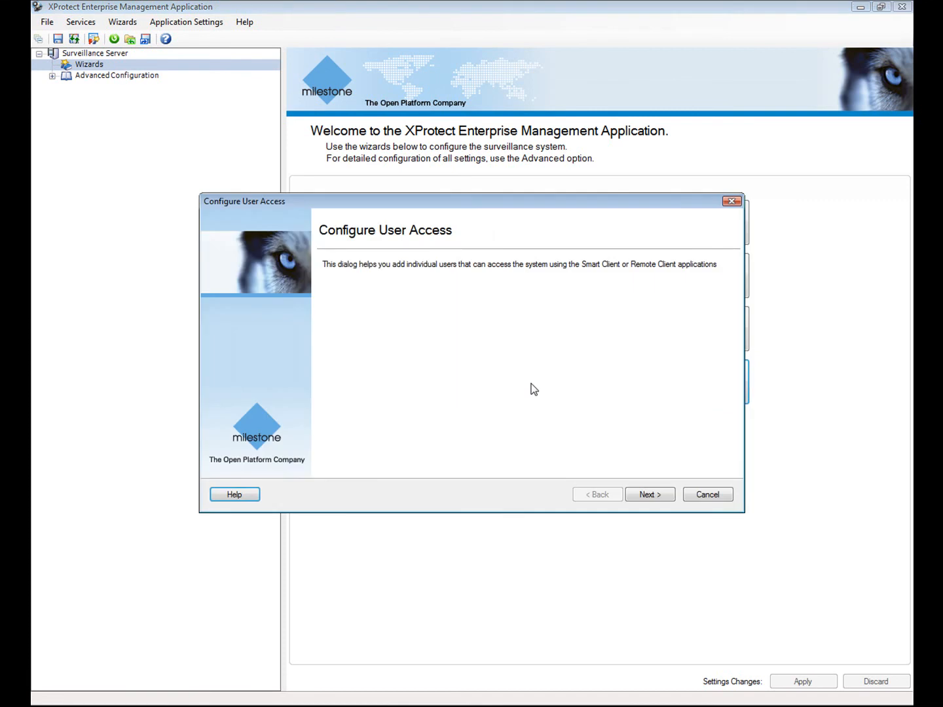
{"action": "left_click", "coordinate": [658, 496]}
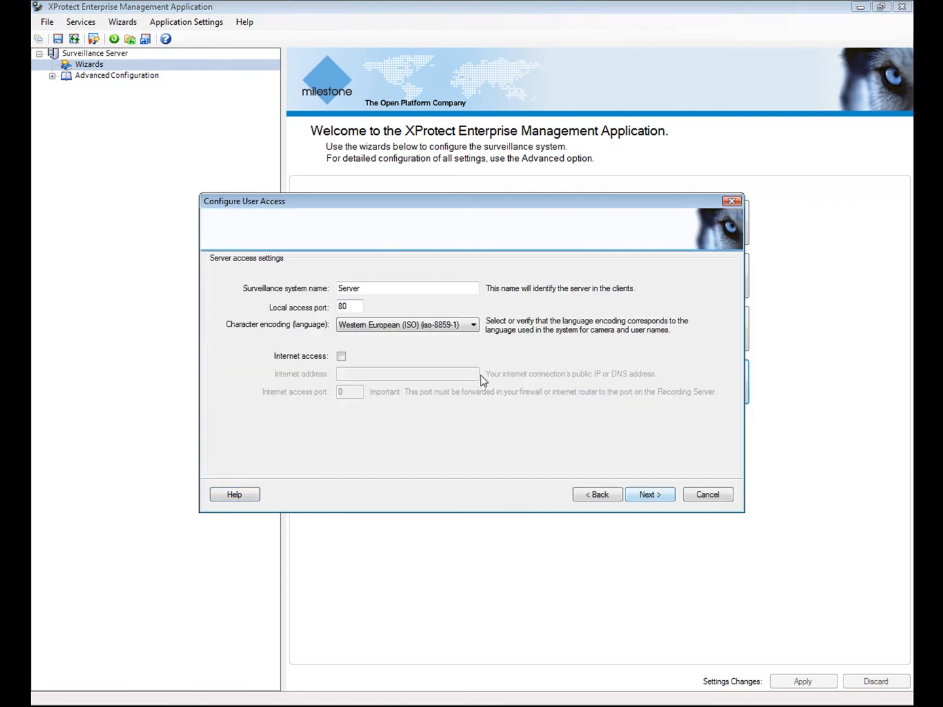
{"action": "left_click", "coordinate": [648, 496]}
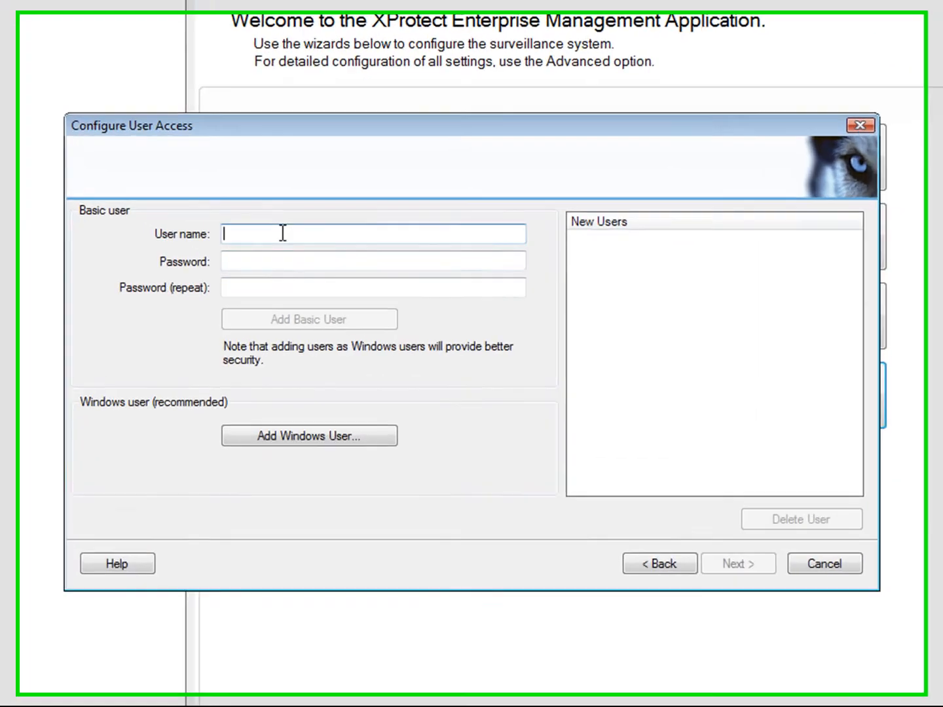
- Add a basic user with a name and confirmed password, then finish the wizard
{"action": "left_click", "coordinate": [274, 227]}
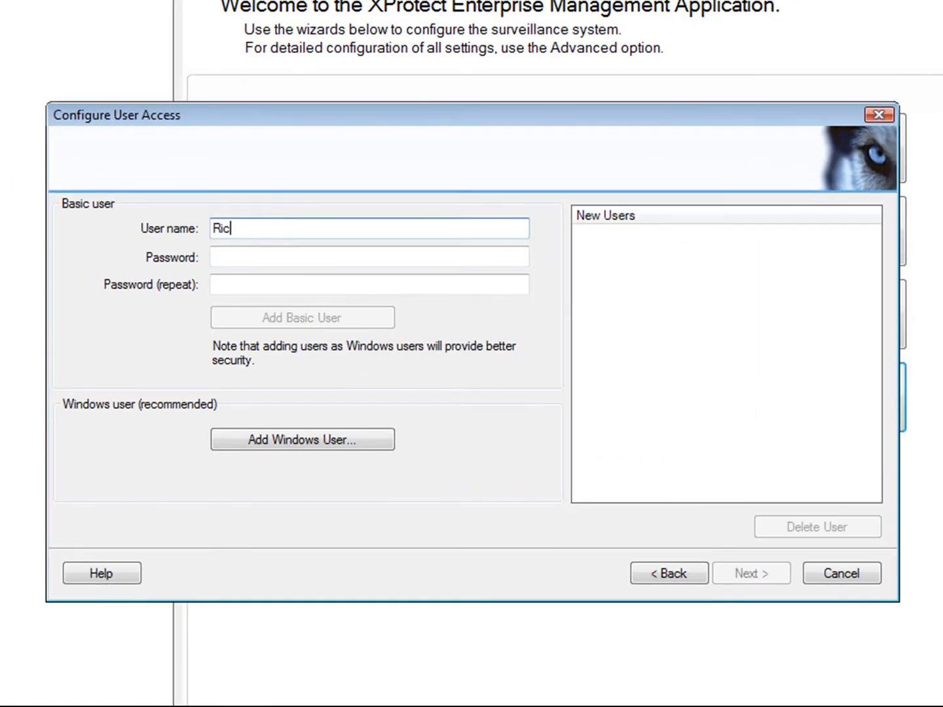
{"action": "key", "text": "Tab"}
{"action": "type", "text": "1234"}
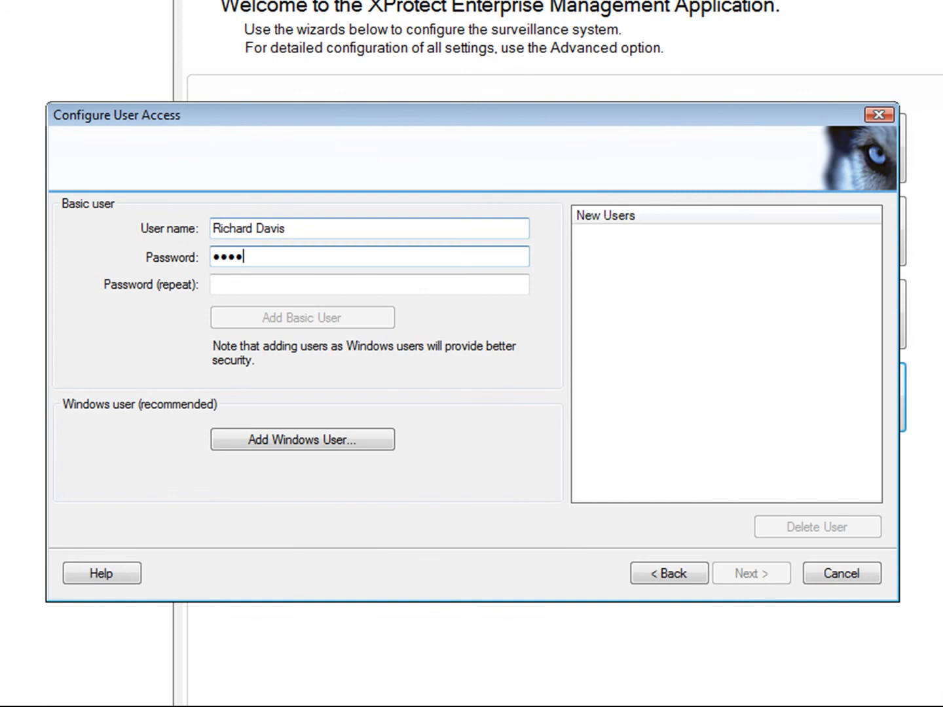
{"action": "key", "text": "Tab"}
{"action": "type", "text": "1234"}
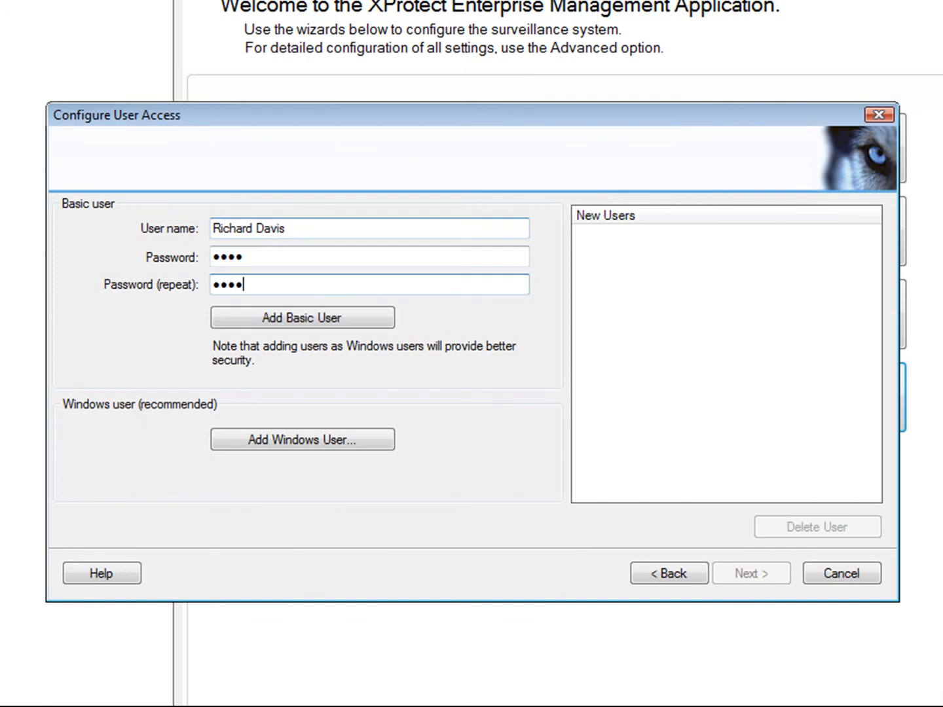
{"action": "left_click", "coordinate": [307, 320]}
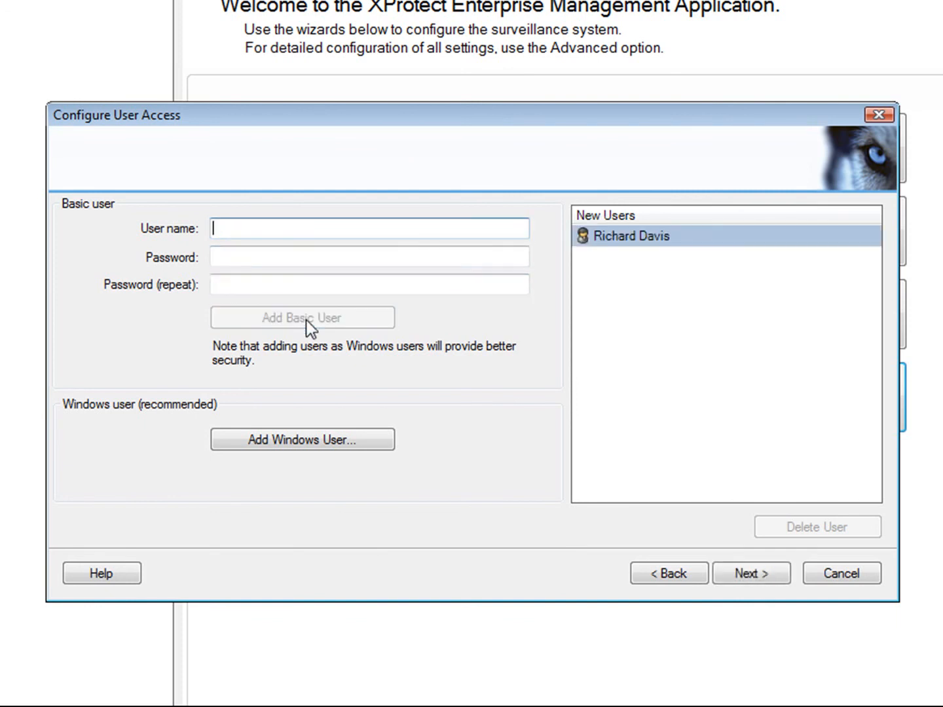
{"action": "left_click", "coordinate": [740, 574]}
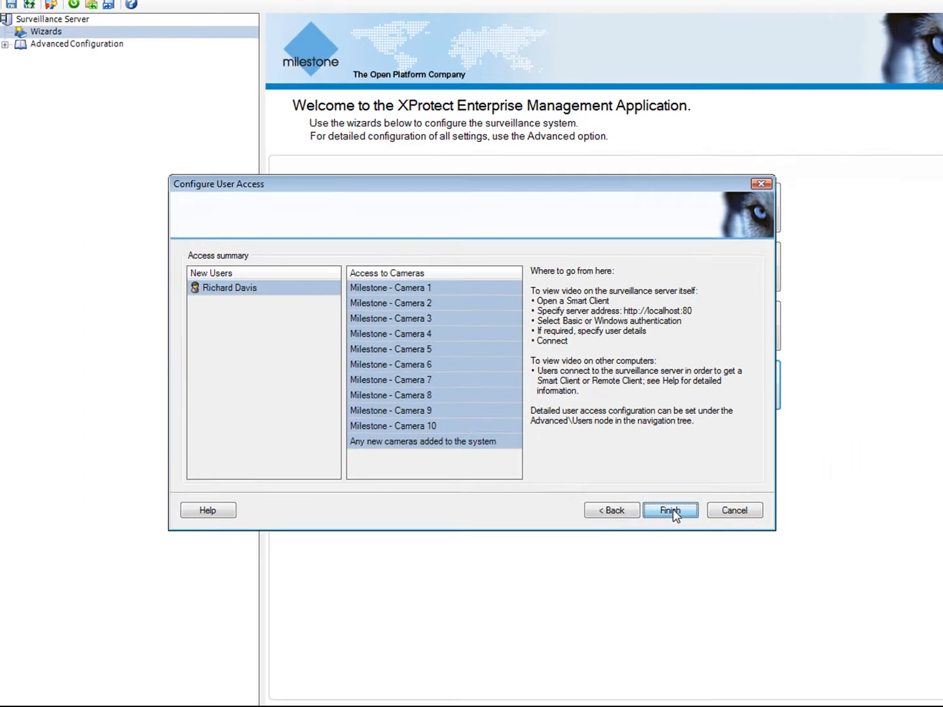
{"action": "left_click", "coordinate": [752, 573]}
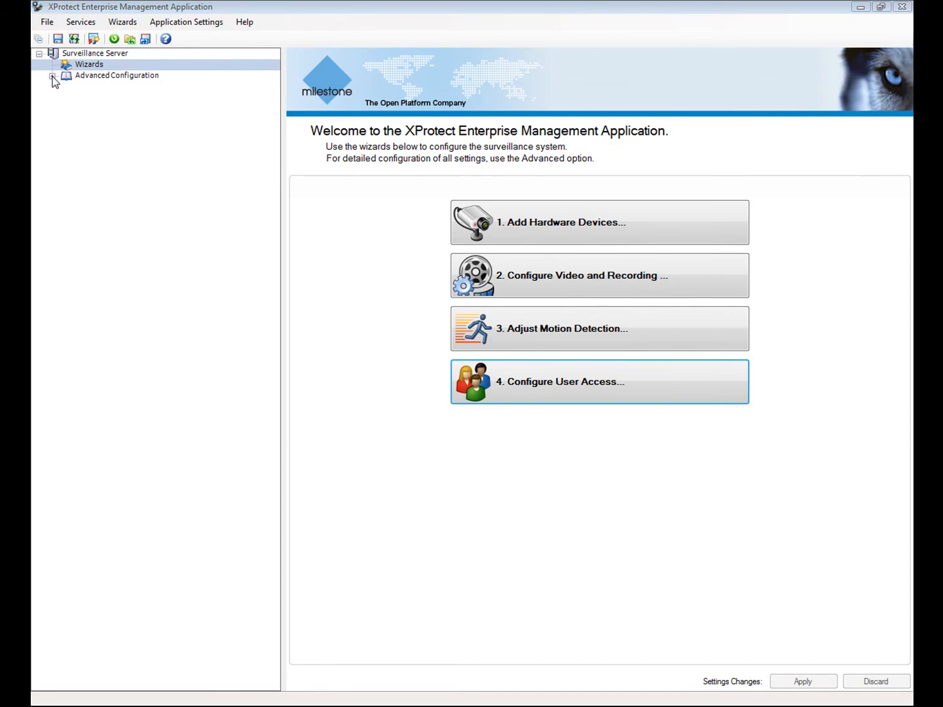
- Expand Advanced Configuration and list the individual hardware devices
{"action": "left_click", "coordinate": [51, 76]}
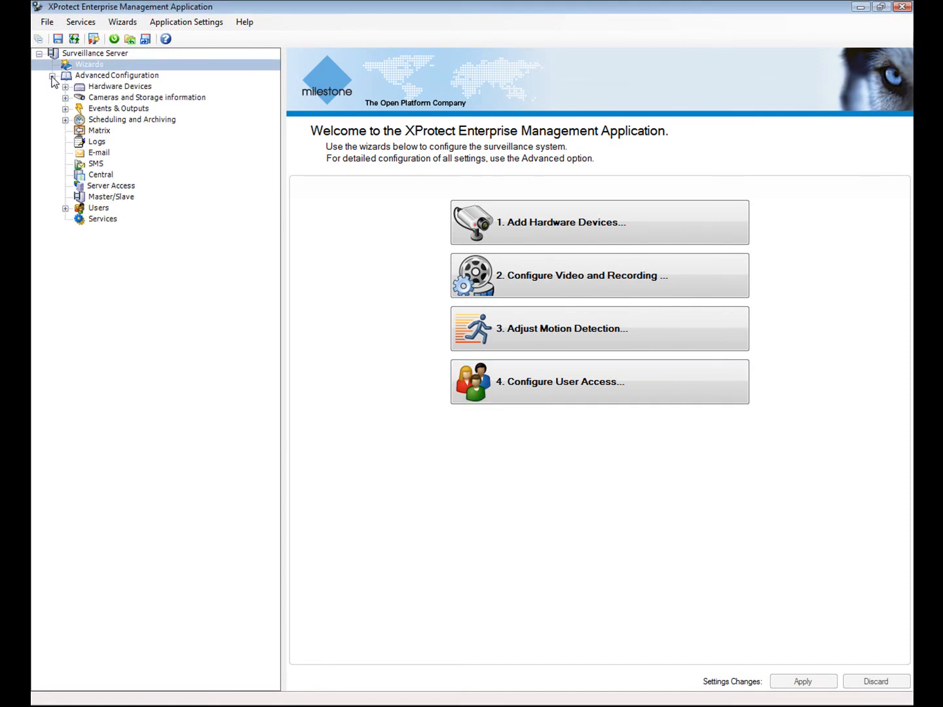
{"action": "left_click", "coordinate": [82, 91]}
{"action": "left_click", "coordinate": [65, 87]}
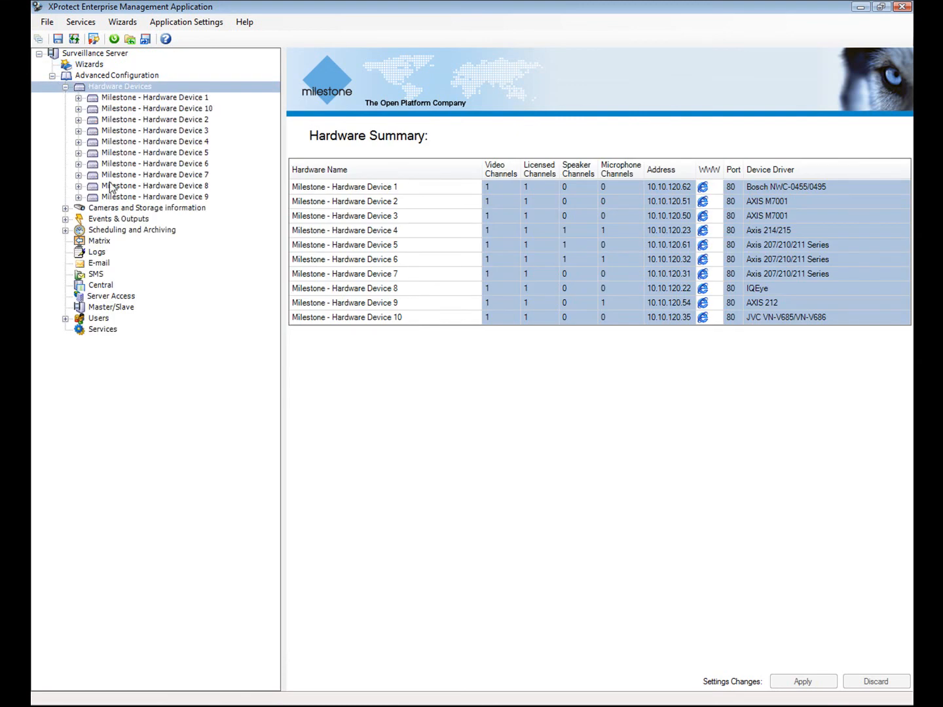
- Review Camera 9's properties unchanged, then return to the Hardware Summary table
{"action": "left_click", "coordinate": [79, 197]}
{"action": "left_click", "coordinate": [139, 210]}
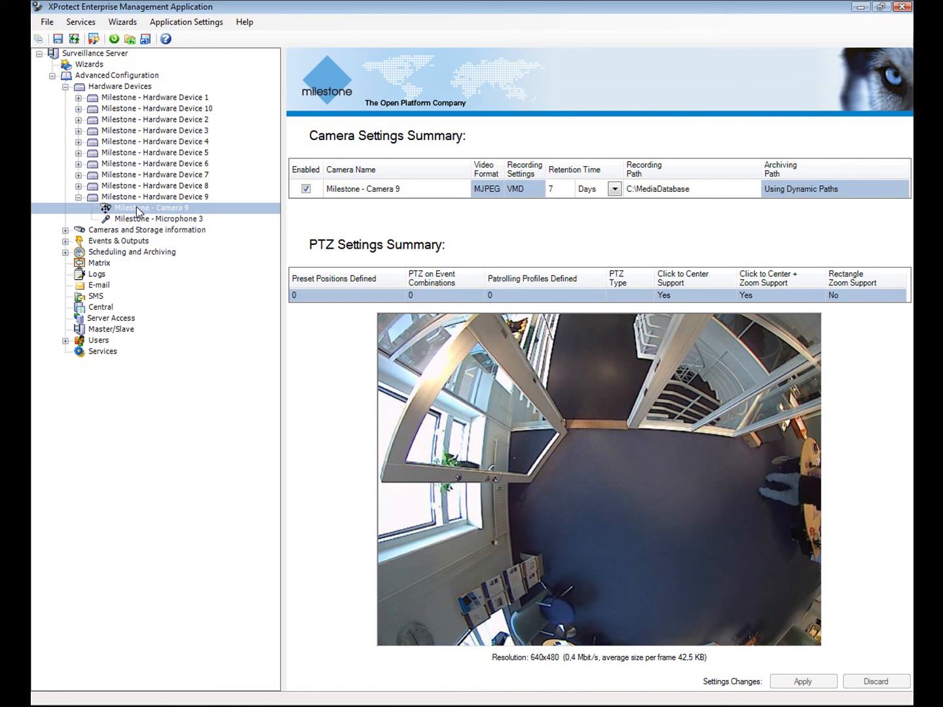
{"action": "right_click", "coordinate": [137, 211]}
{"action": "left_click", "coordinate": [174, 236]}
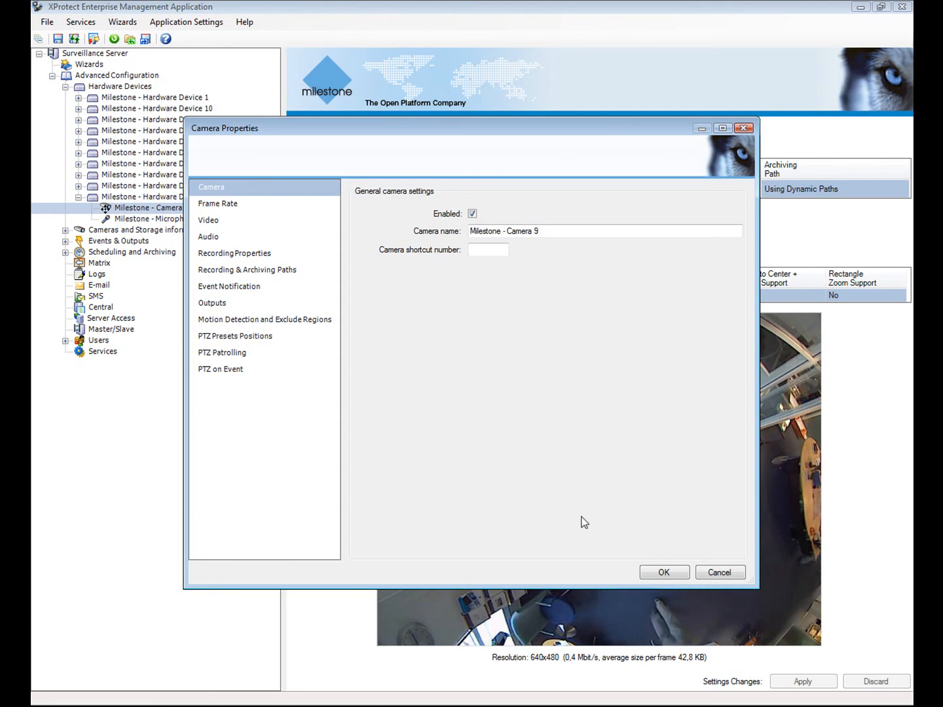
{"action": "left_click", "coordinate": [679, 573]}
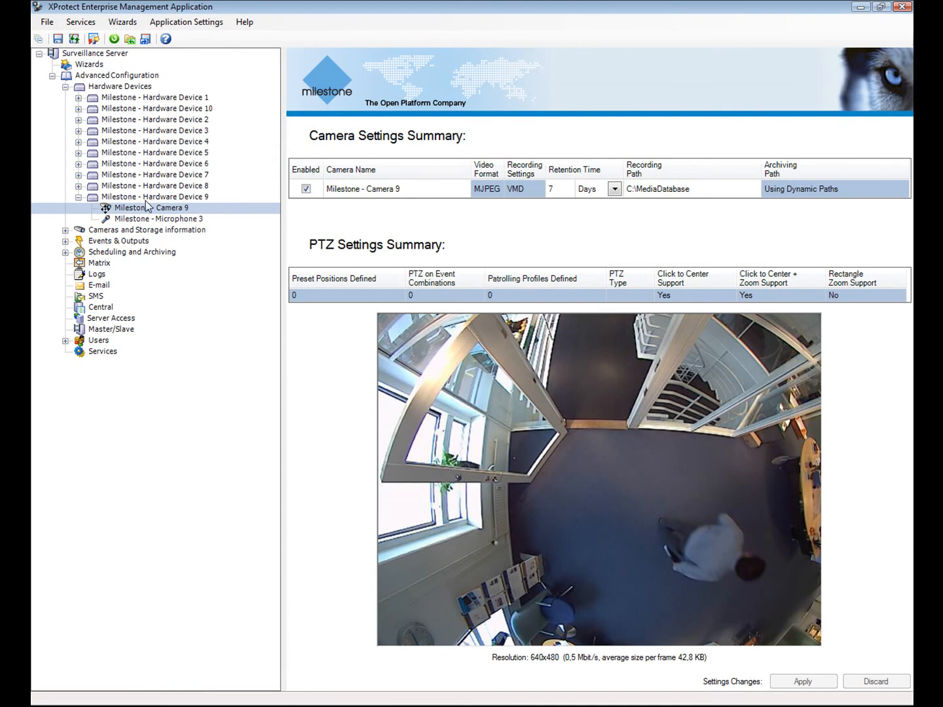
{"action": "left_click", "coordinate": [66, 88]}
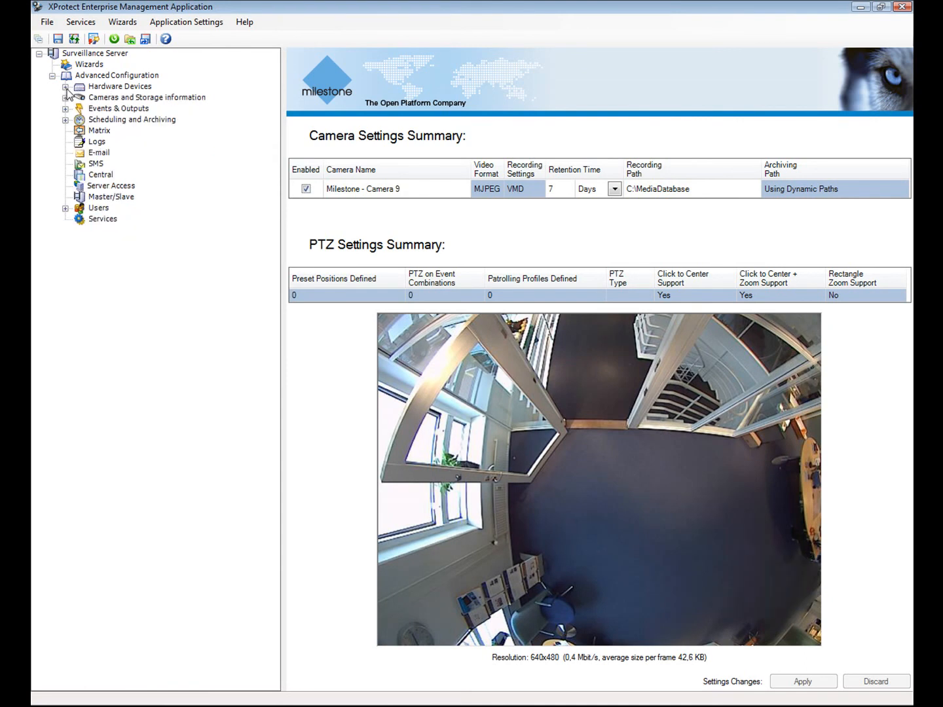
{"action": "left_click", "coordinate": [68, 91]}
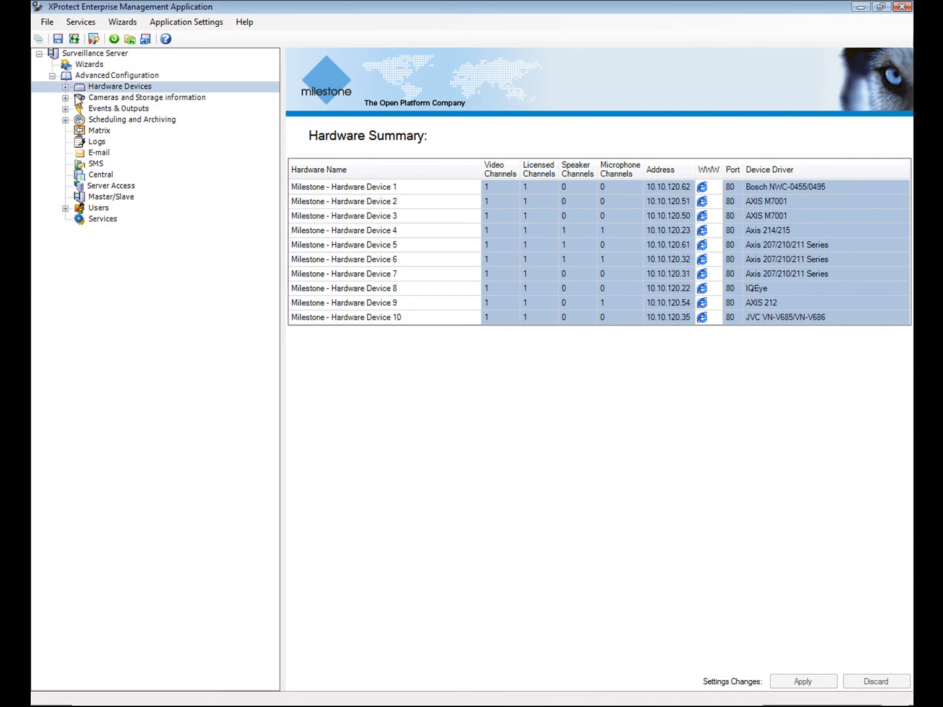
- Set the retention time to 21 days for Cameras 1, 10 and 2
{"action": "left_click", "coordinate": [79, 99]}
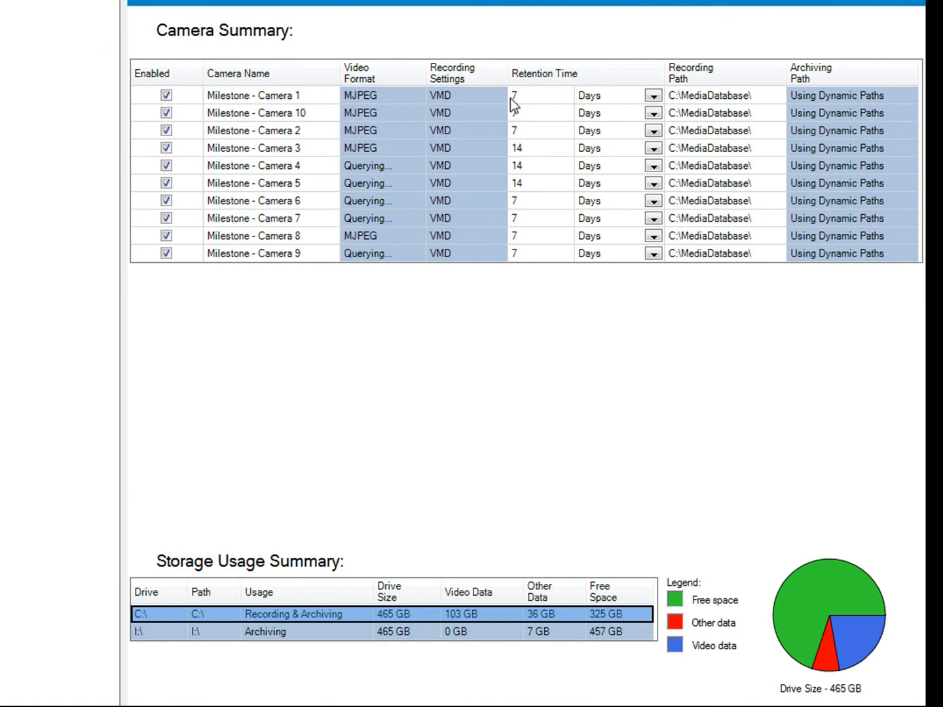
{"action": "type", "text": "21"}
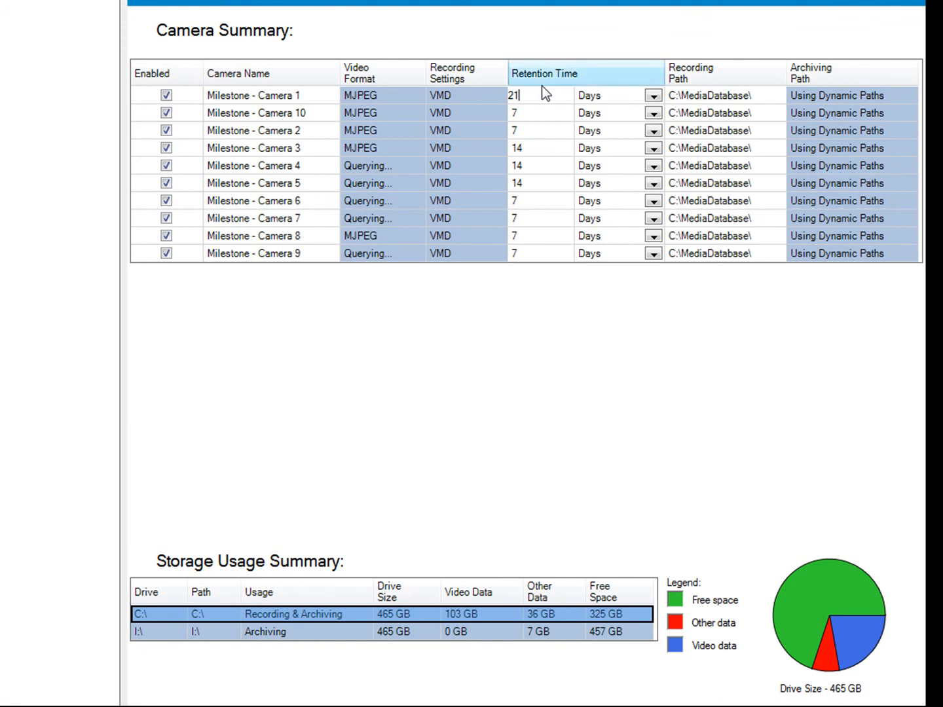
{"action": "left_click", "coordinate": [521, 111]}
{"action": "type", "text": "21"}
{"action": "left_click", "coordinate": [525, 131]}
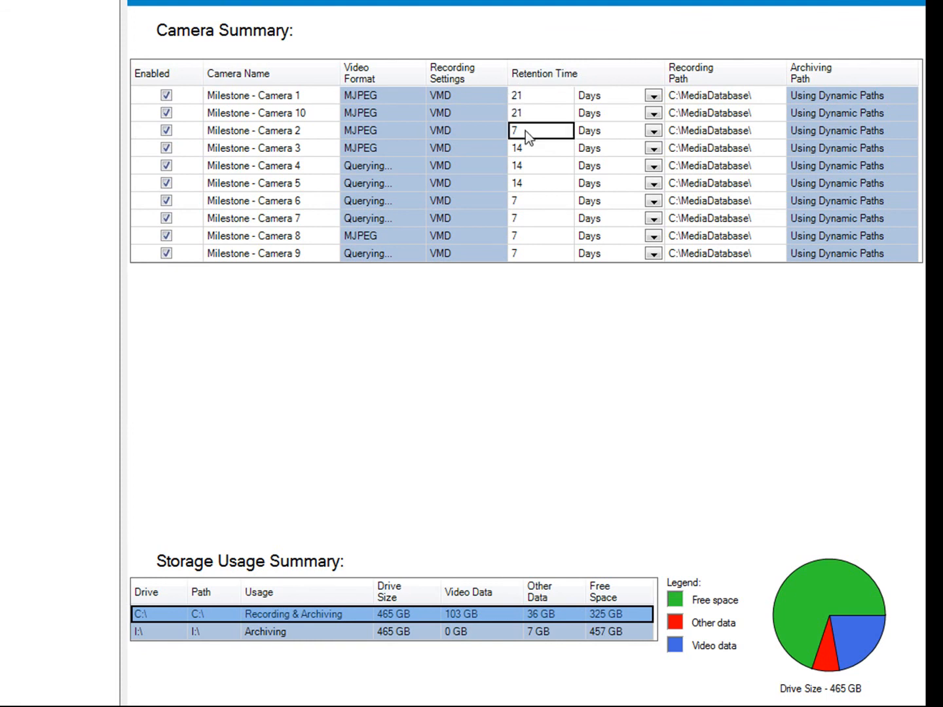
{"action": "type", "text": "21"}
{"action": "left_click", "coordinate": [727, 705]}
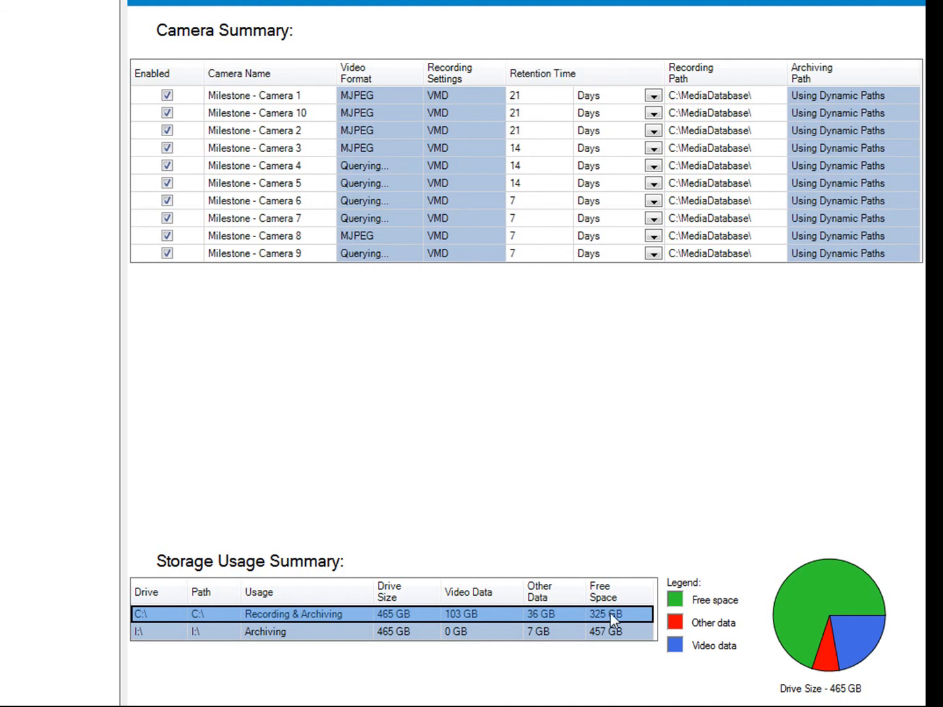
- Check storage usage for the I:\ and C:\ drives, then show Hardware Input Events
{"action": "left_click", "coordinate": [607, 633]}
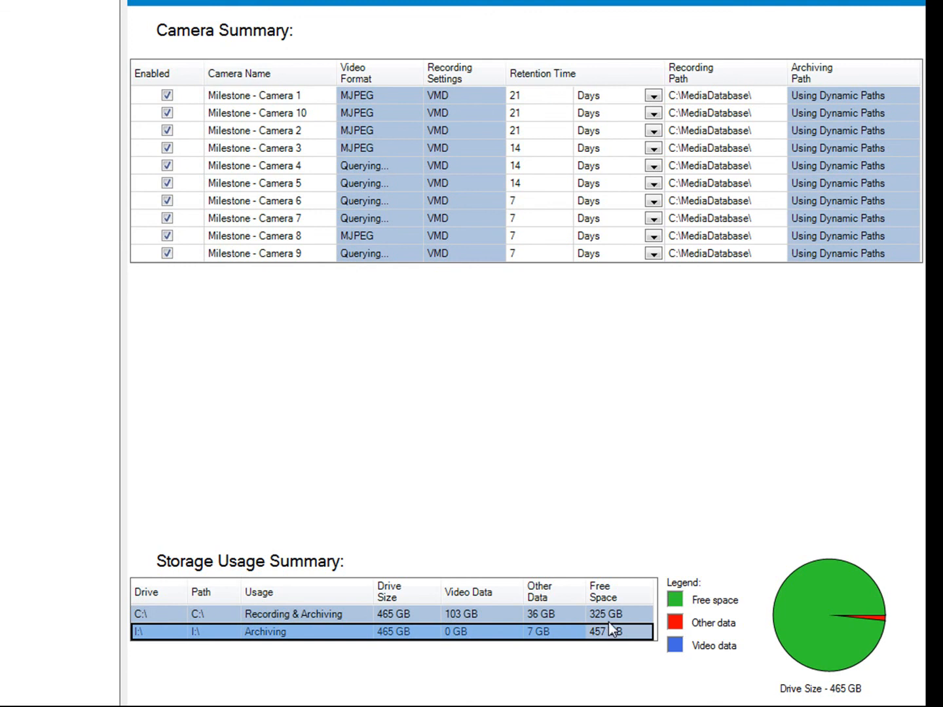
{"action": "left_click", "coordinate": [610, 614]}
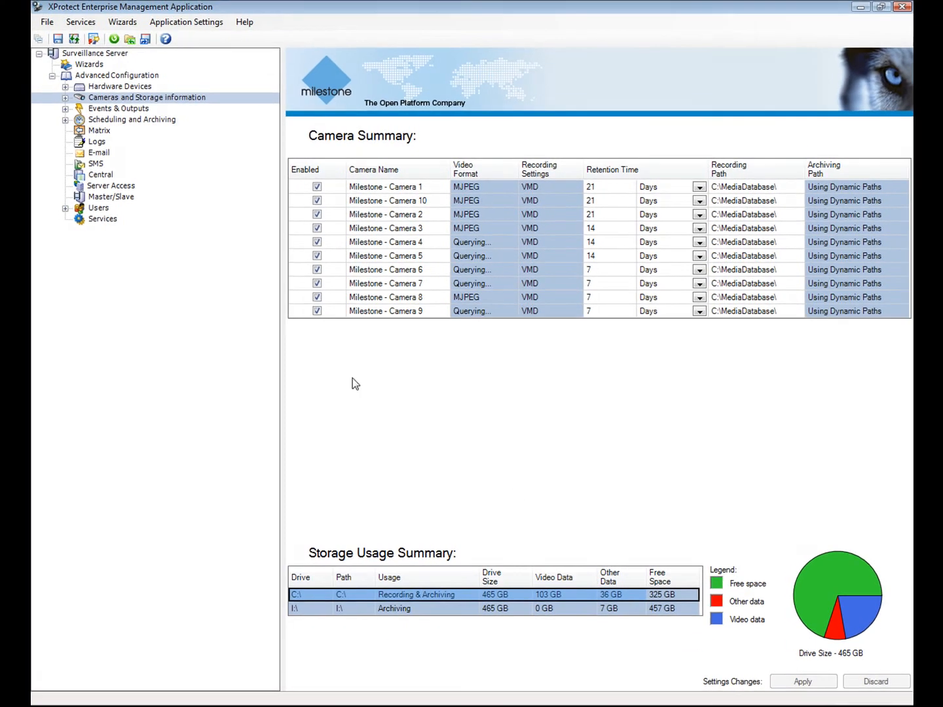
{"action": "left_click", "coordinate": [78, 109]}
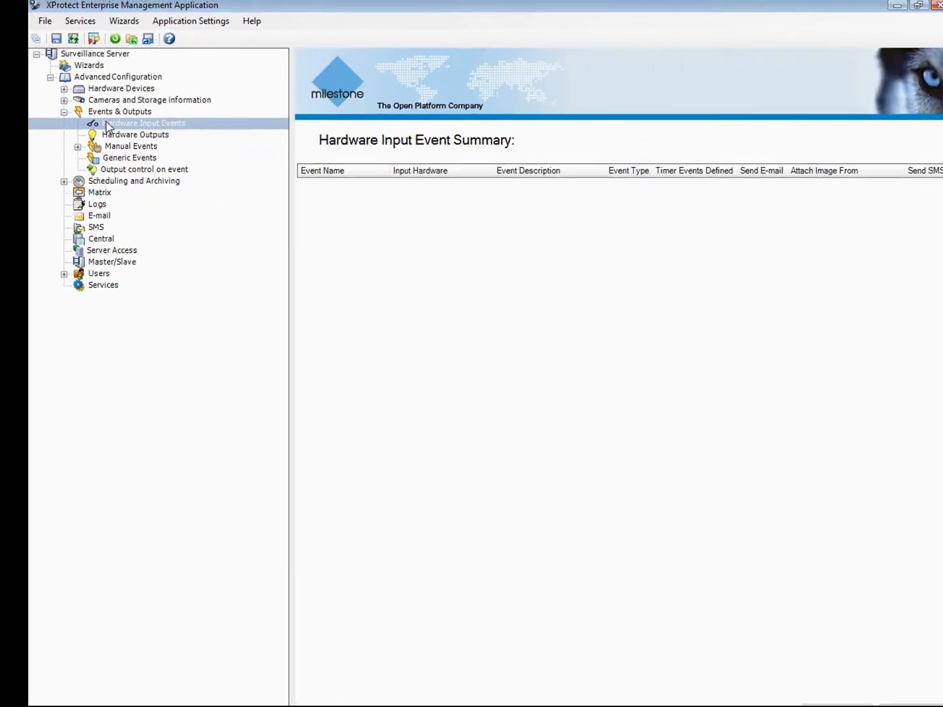
- Create the Gate switch falling-signal input event on Device 8, e-mailing Camera 8 images
{"action": "right_click", "coordinate": [106, 119]}
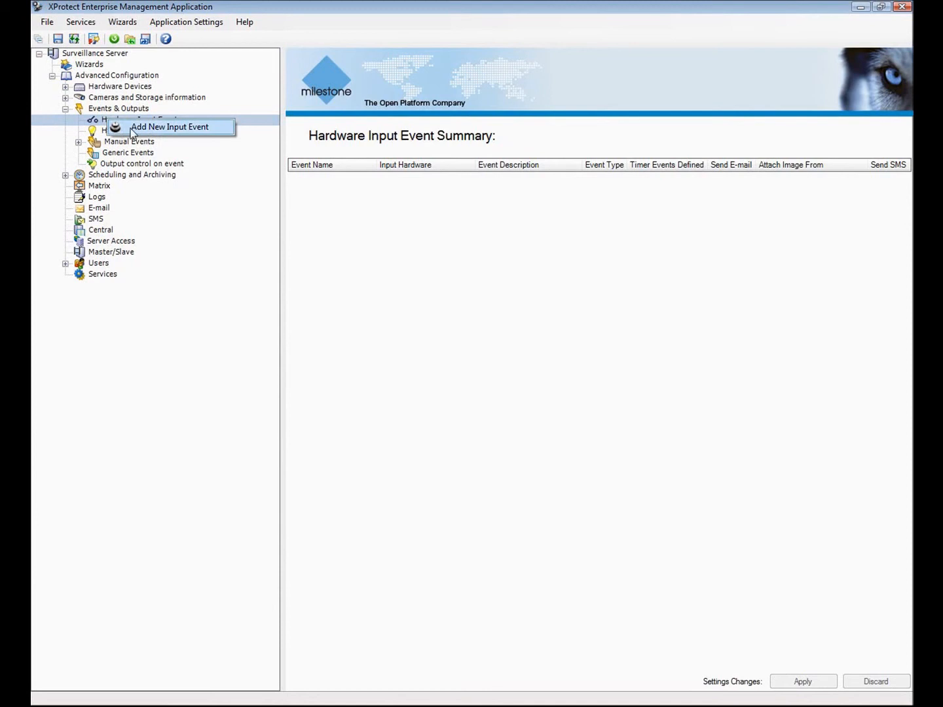
{"action": "left_click", "coordinate": [163, 127]}
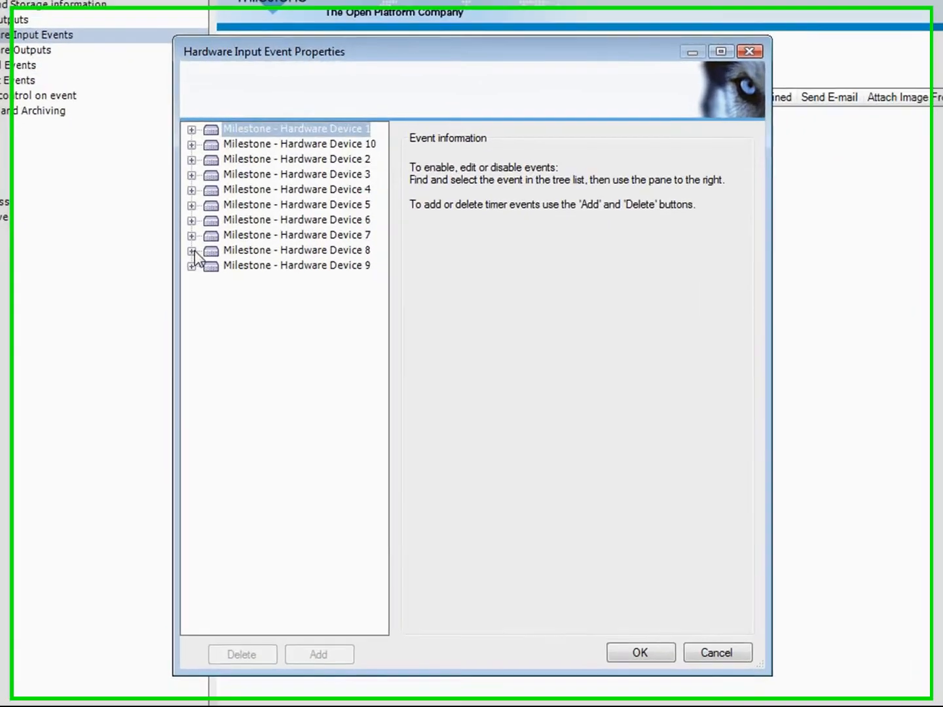
{"action": "left_click", "coordinate": [192, 251]}
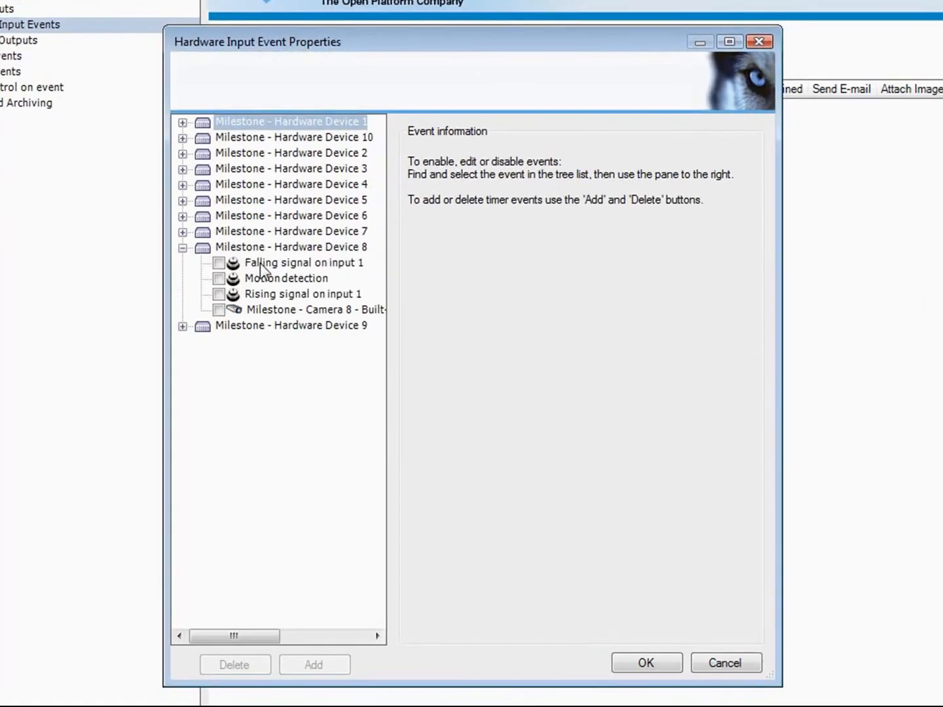
{"action": "left_click", "coordinate": [258, 268]}
{"action": "left_click", "coordinate": [219, 263]}
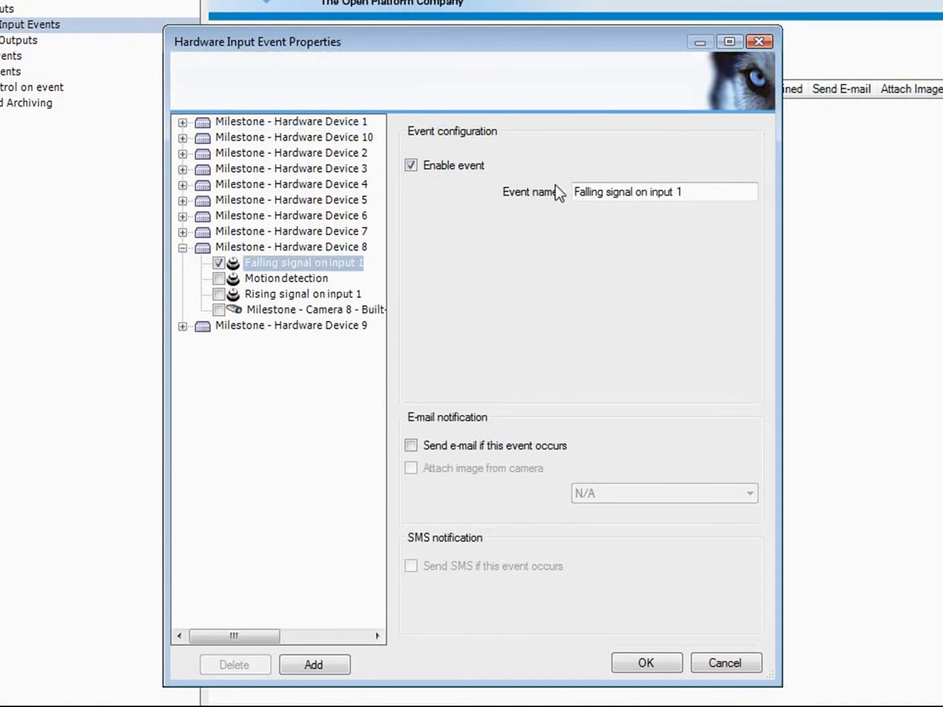
{"action": "left_click_drag", "start_coordinate": [686, 191], "coordinate": [542, 189]}
{"action": "type", "text": "G"}
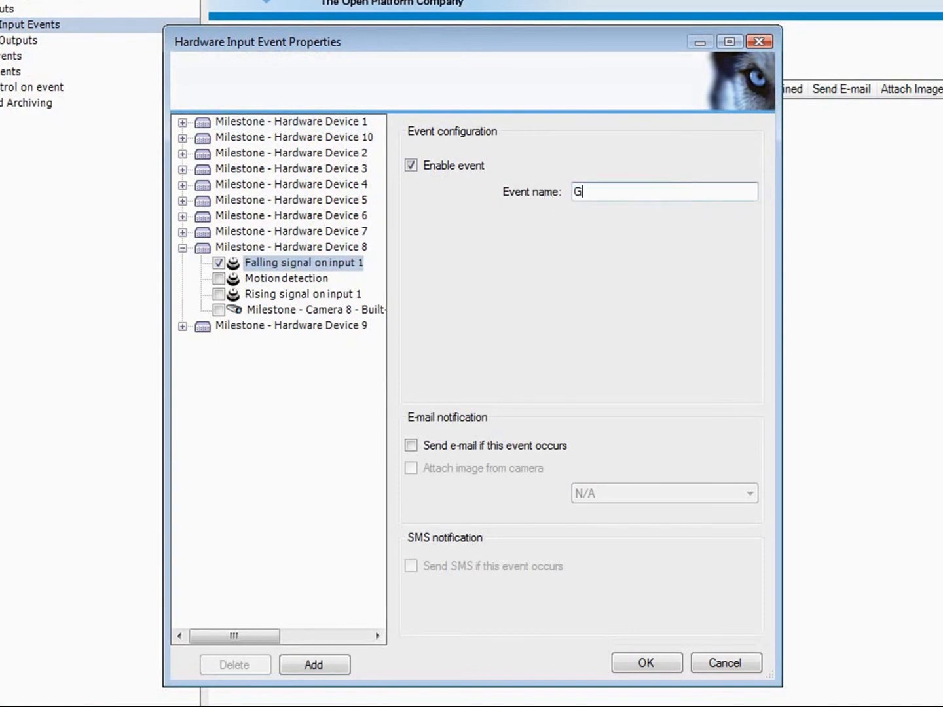
{"action": "type", "text": "ate switch"}
{"action": "left_click", "coordinate": [411, 445]}
{"action": "left_click", "coordinate": [411, 467]}
{"action": "left_click", "coordinate": [750, 493]}
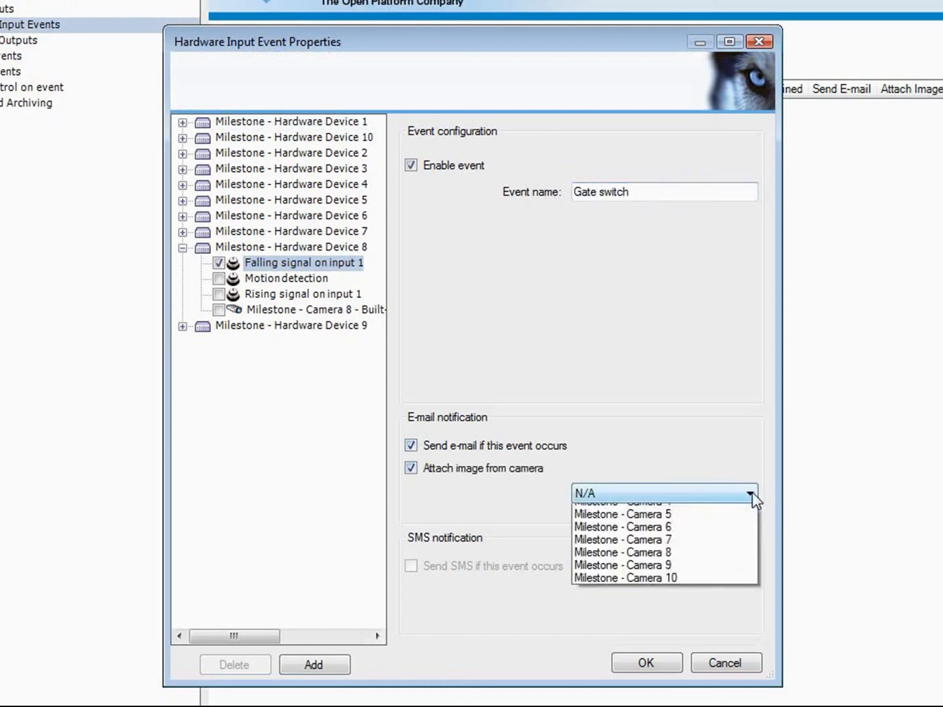
{"action": "left_click", "coordinate": [707, 616]}
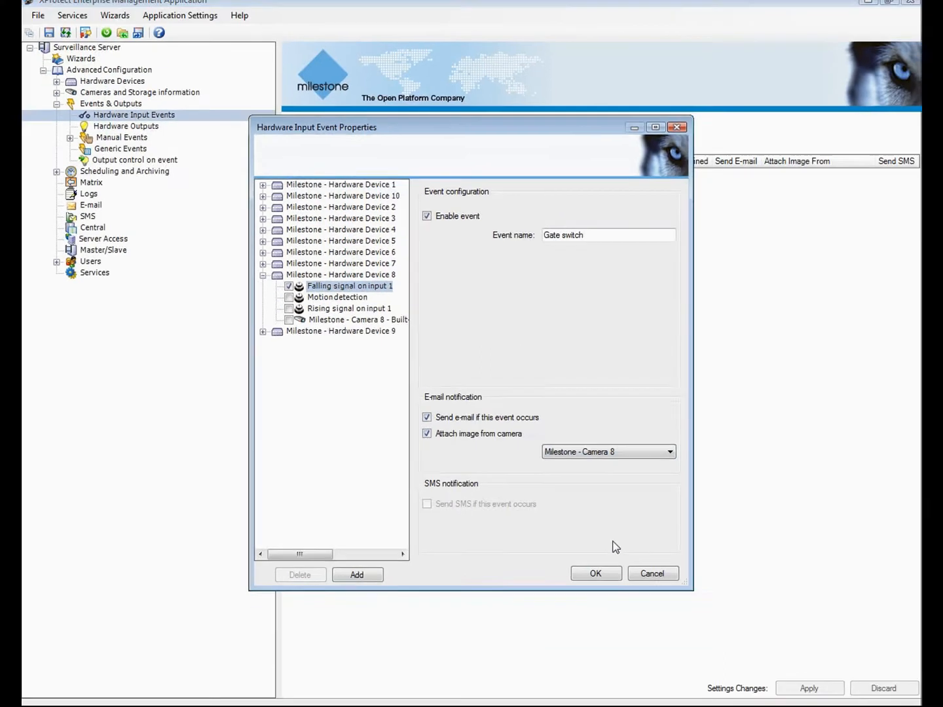
{"action": "left_click", "coordinate": [613, 603]}
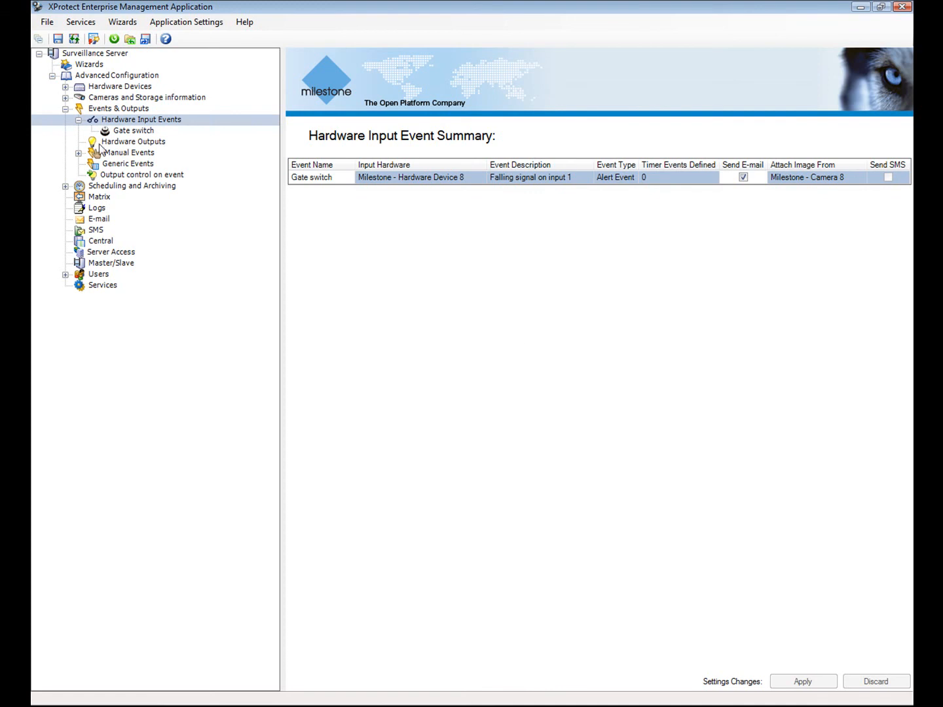
- Add a hardware output named Gate control on Hardware Device 8
{"action": "left_click", "coordinate": [92, 143]}
{"action": "right_click", "coordinate": [94, 144]}
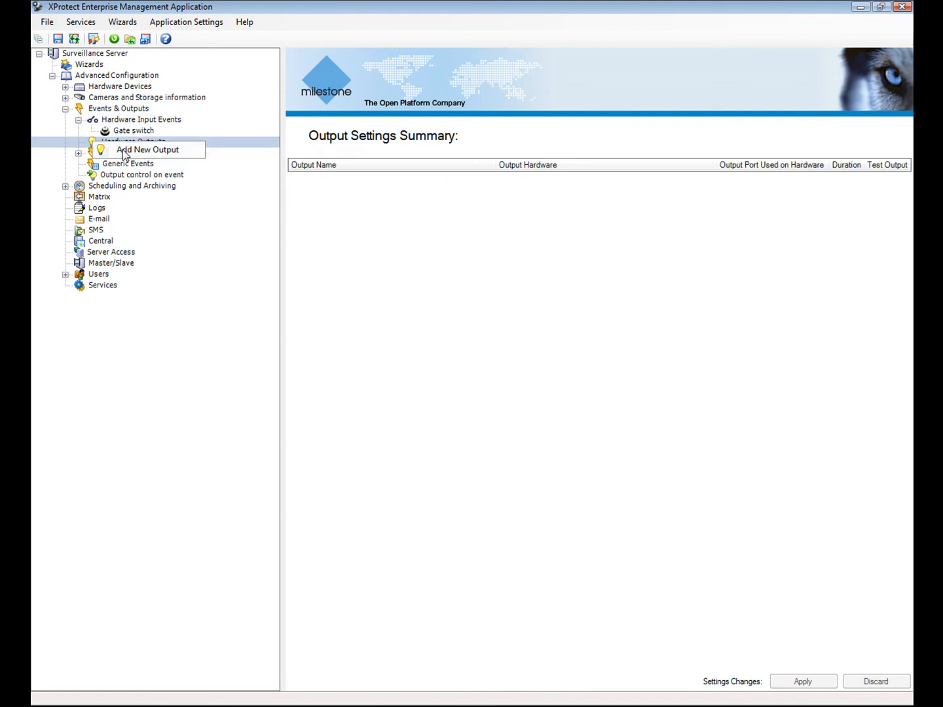
{"action": "left_click", "coordinate": [121, 150]}
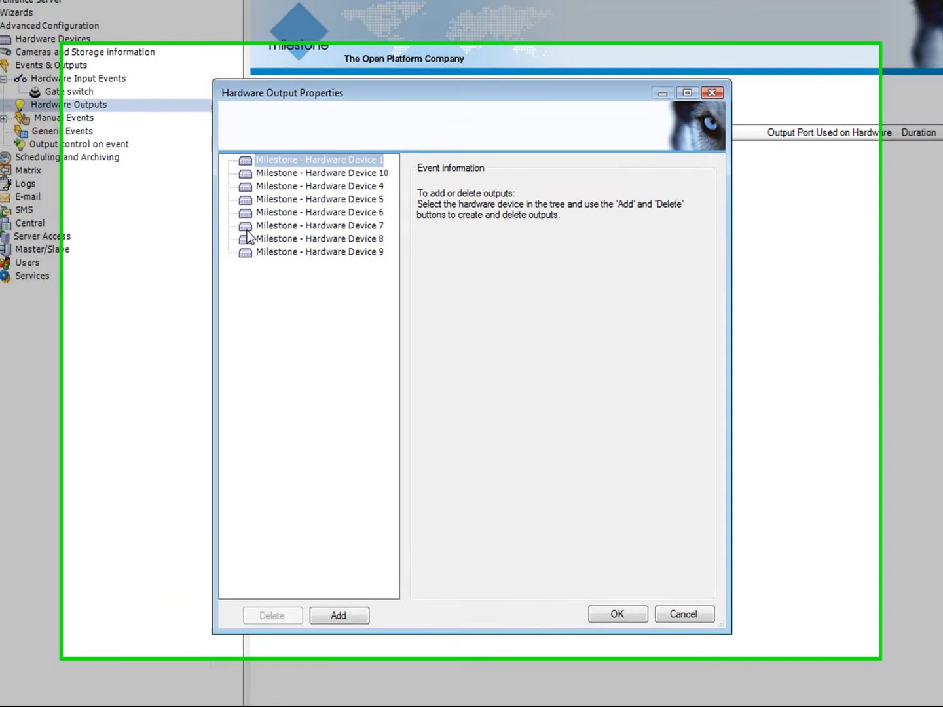
{"action": "left_click", "coordinate": [251, 239]}
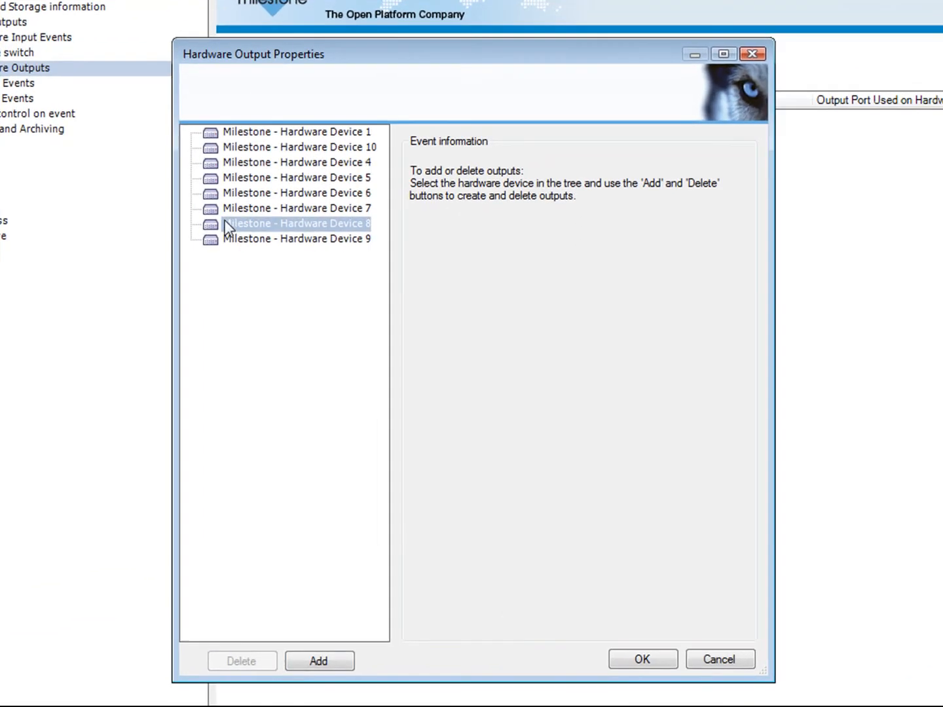
{"action": "left_click", "coordinate": [319, 661]}
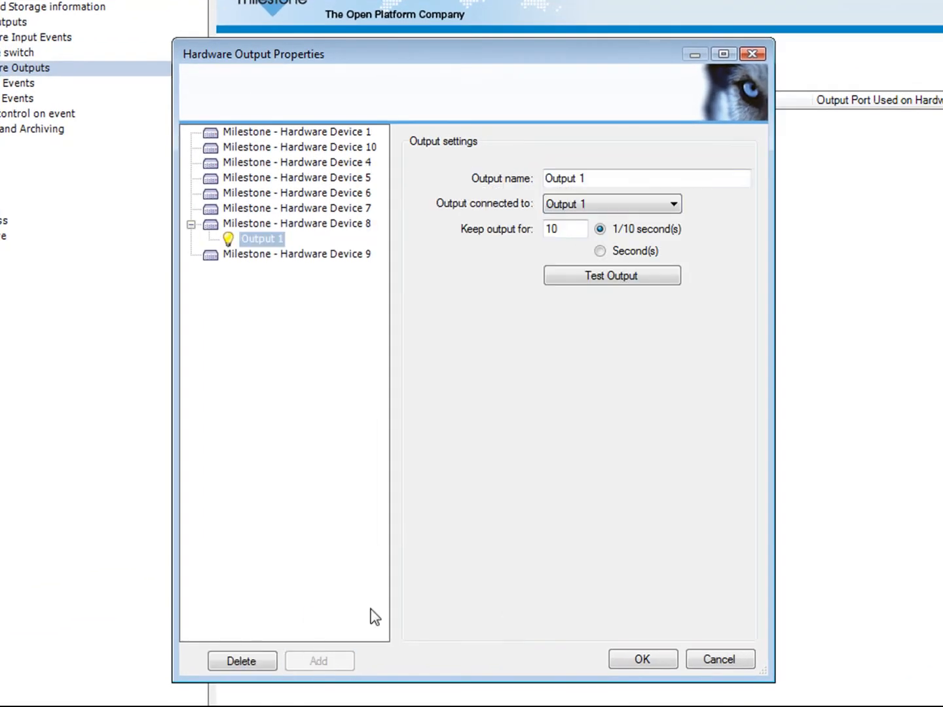
{"action": "left_click_drag", "start_coordinate": [588, 175], "coordinate": [521, 175]}
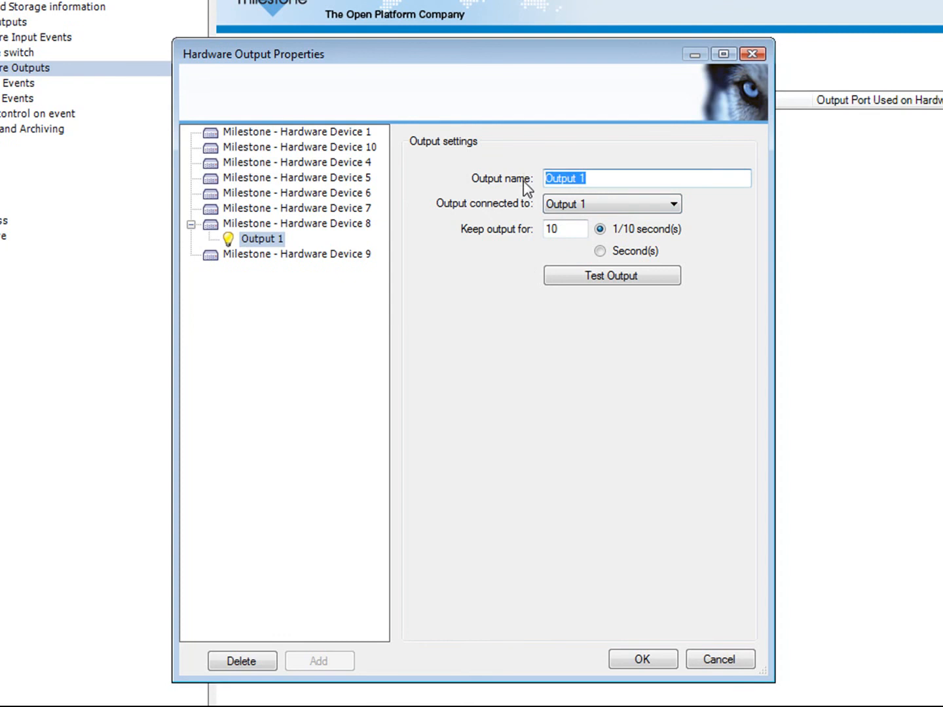
{"action": "type", "text": "Gate contro"}
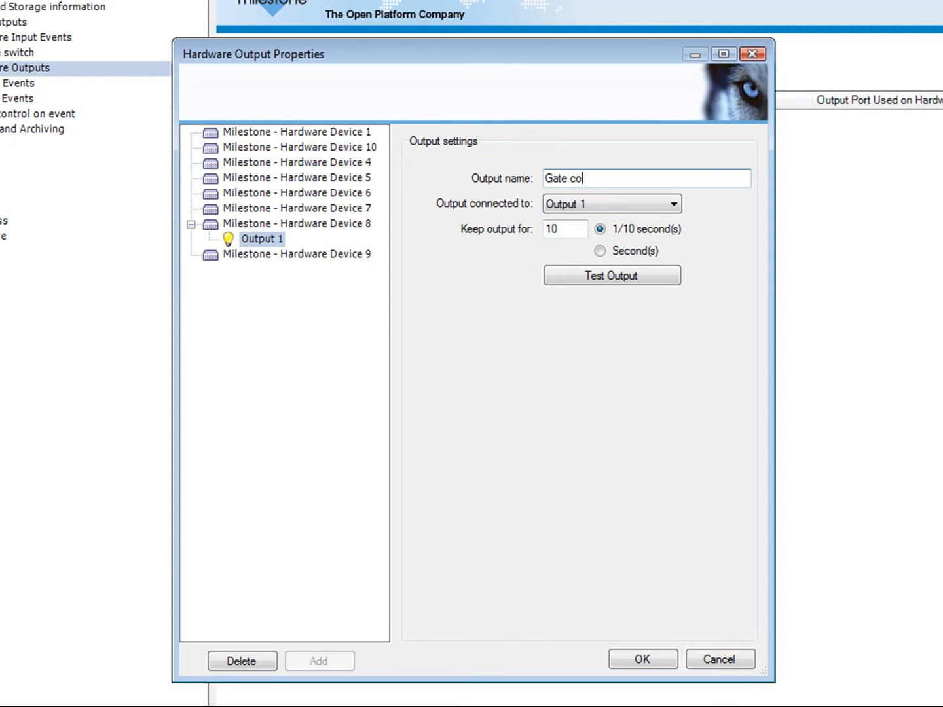
{"action": "type", "text": "l"}
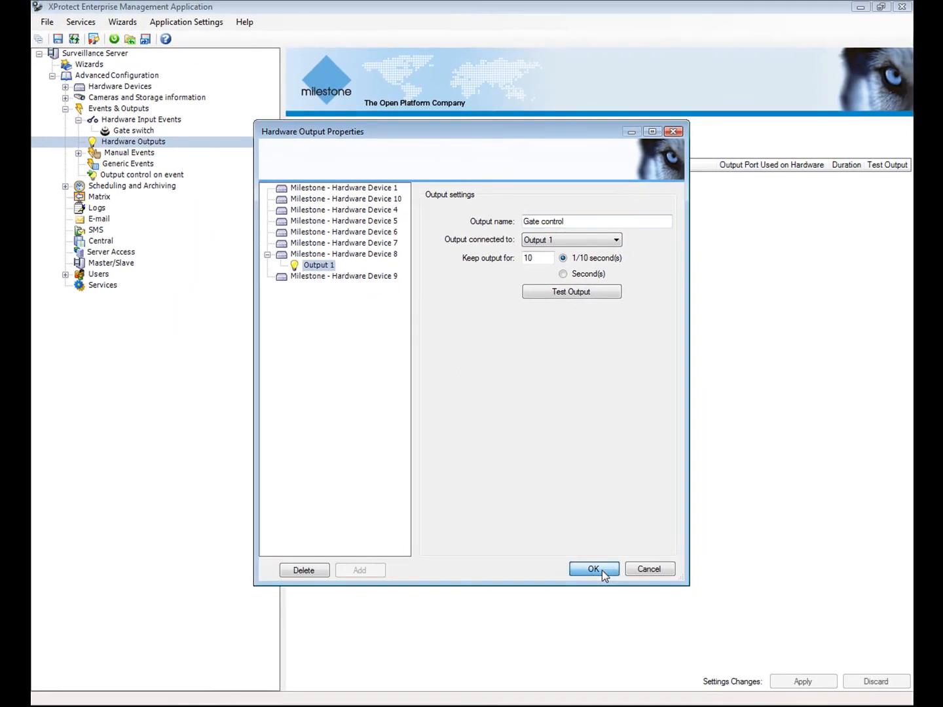
{"action": "left_click", "coordinate": [613, 604]}
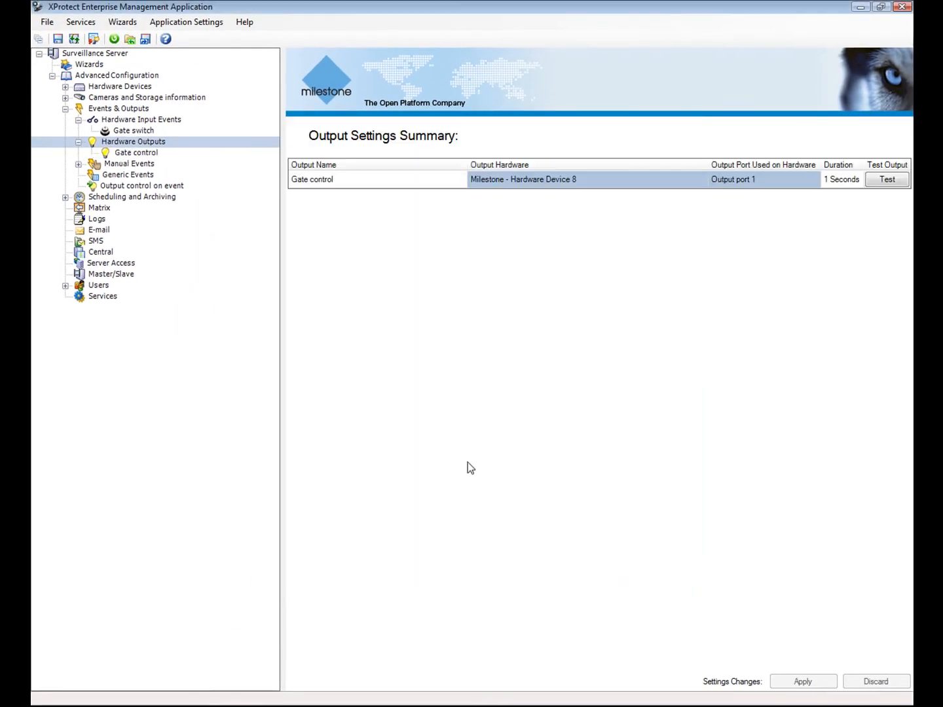
- Make the Gate switch event trigger the Gate control output, then collapse Events & Outputs
{"action": "left_click", "coordinate": [137, 186]}
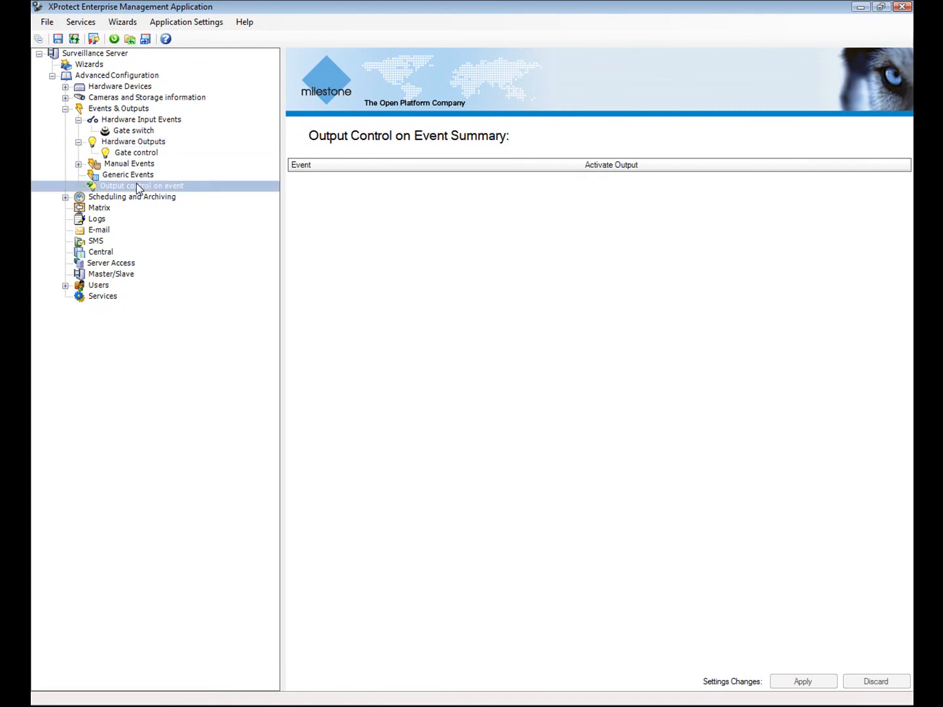
{"action": "right_click", "coordinate": [136, 184]}
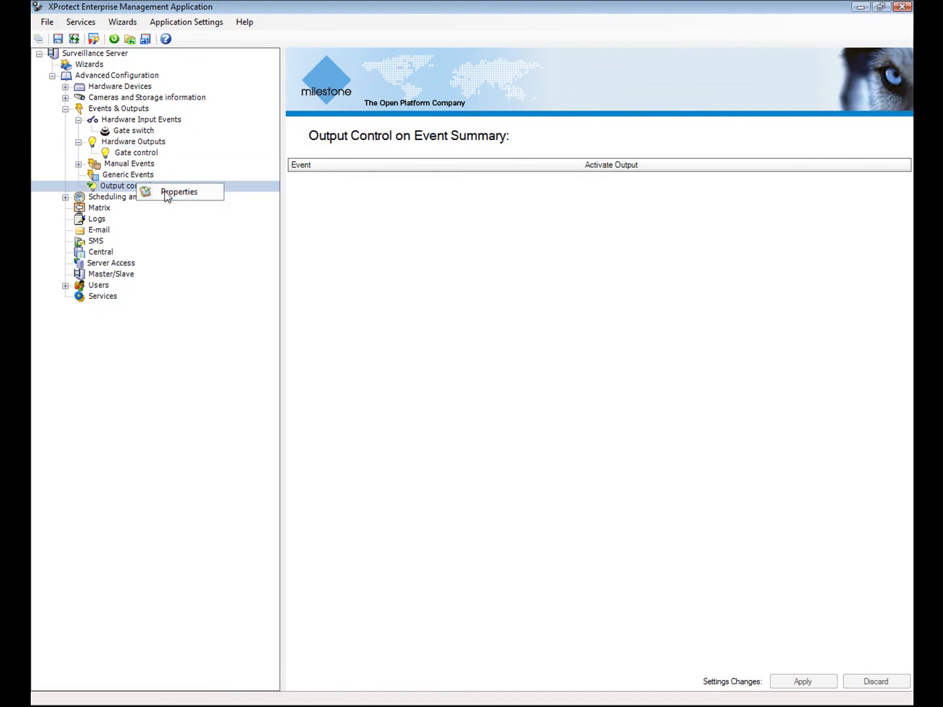
{"action": "left_click", "coordinate": [164, 191]}
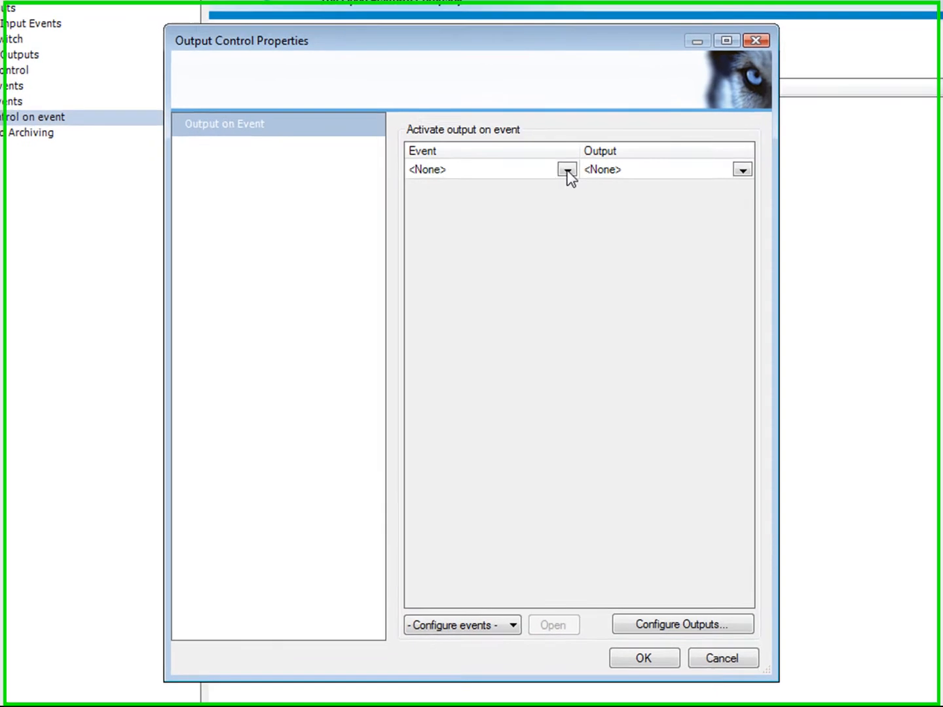
{"action": "left_click", "coordinate": [542, 210]}
{"action": "left_click", "coordinate": [554, 196]}
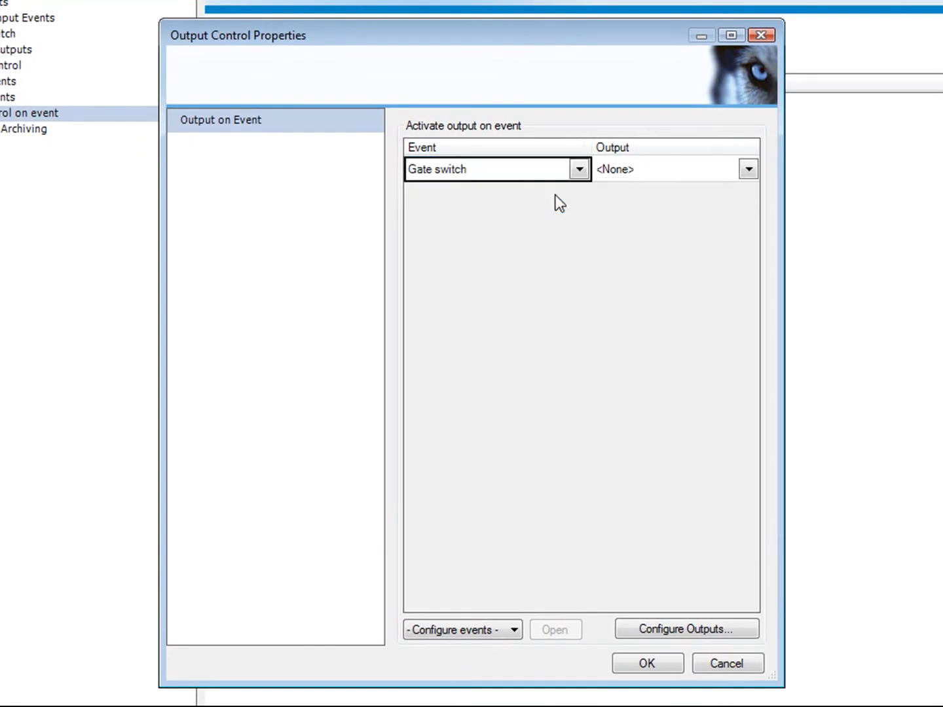
{"action": "left_click", "coordinate": [747, 169]}
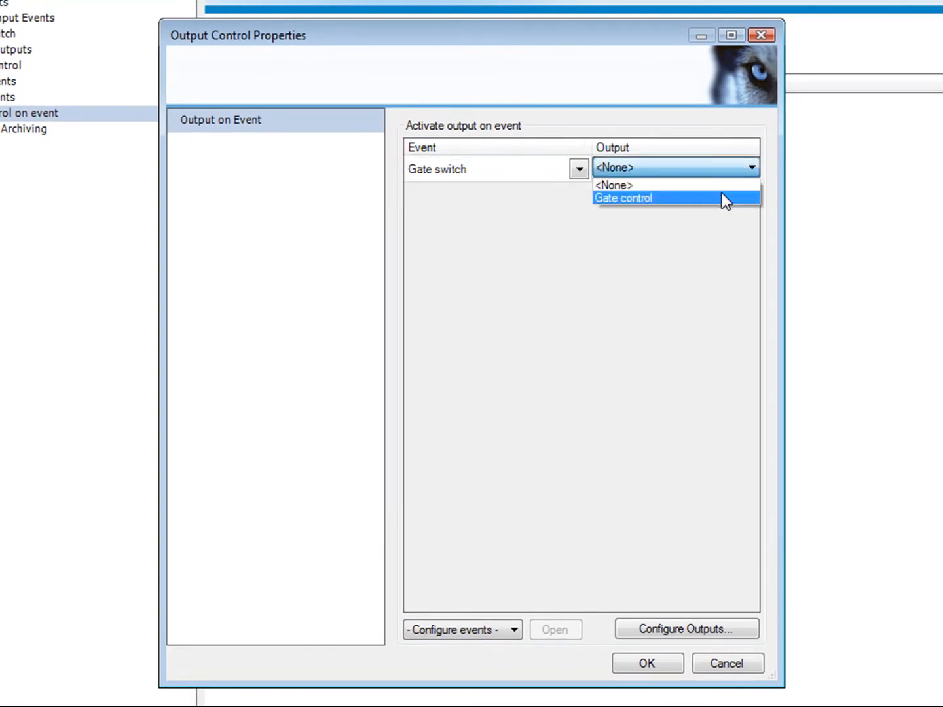
{"action": "left_click", "coordinate": [722, 199]}
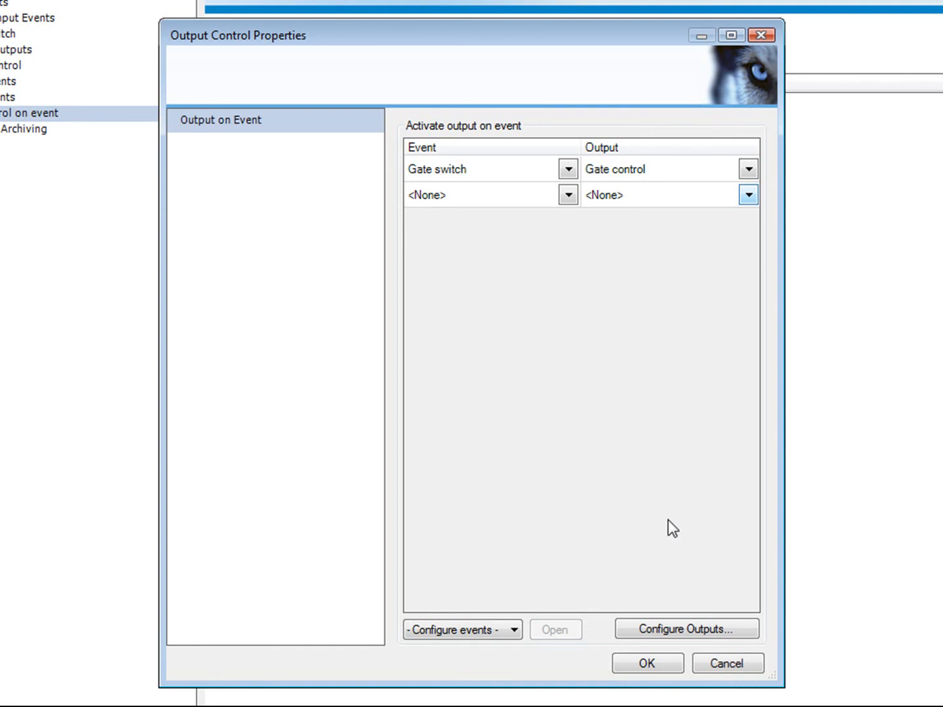
{"action": "left_click", "coordinate": [647, 663]}
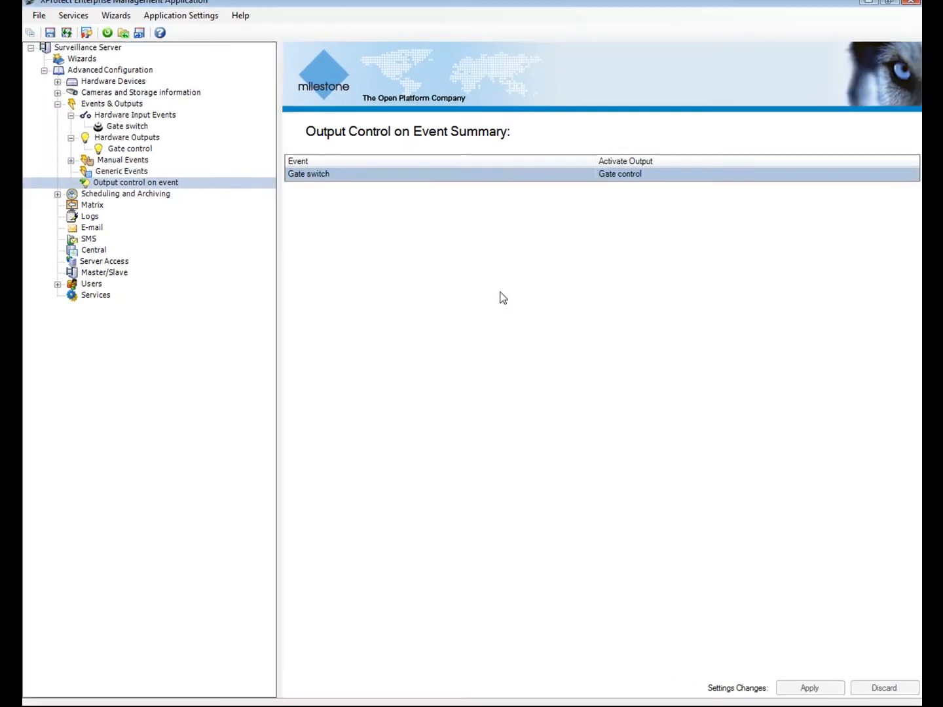
{"action": "left_click", "coordinate": [66, 109]}
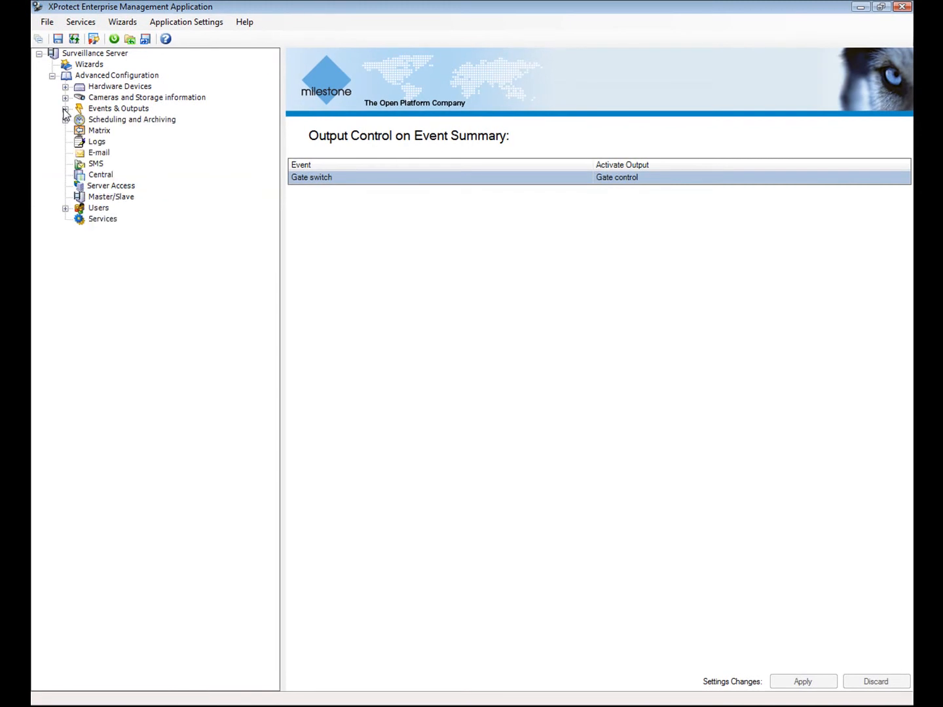
- Set Camera 7's online schedule to Business Hours and apply it
{"action": "left_click", "coordinate": [96, 121]}
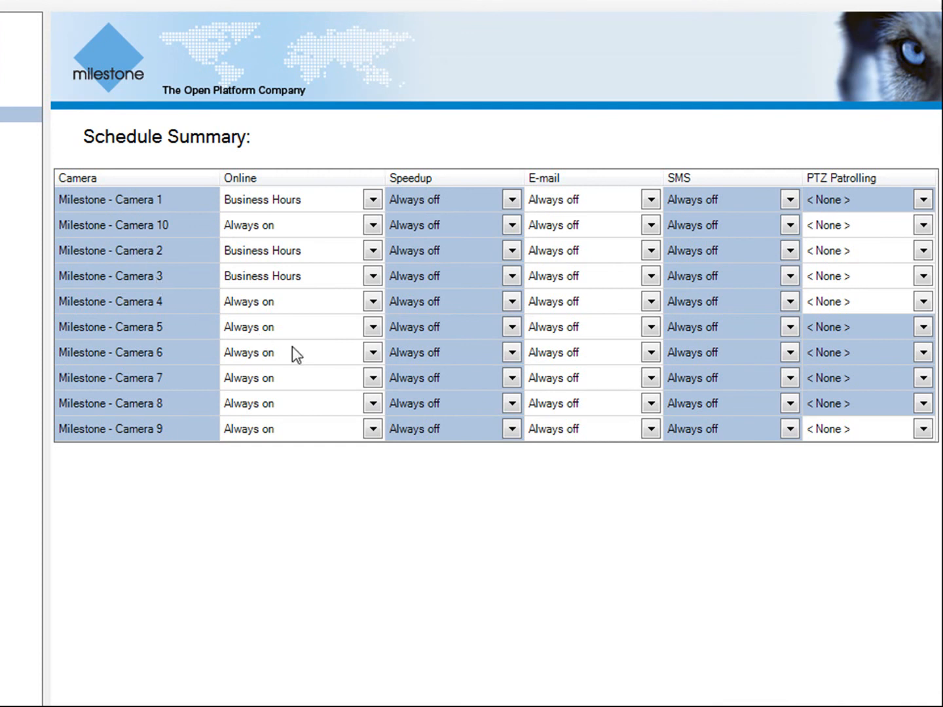
{"action": "left_click", "coordinate": [373, 381]}
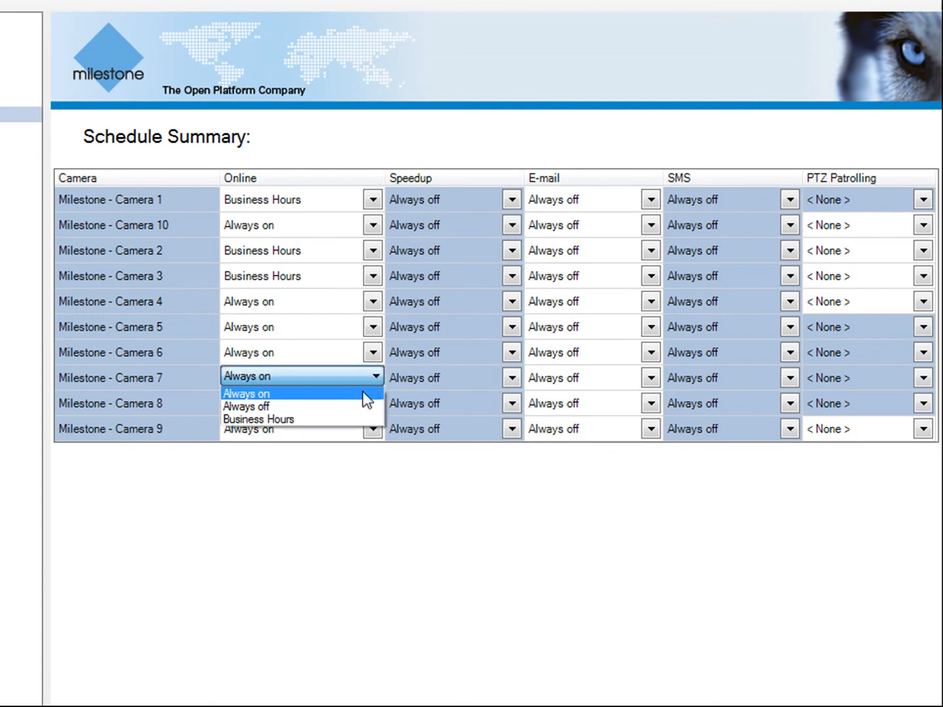
{"action": "left_click", "coordinate": [351, 418]}
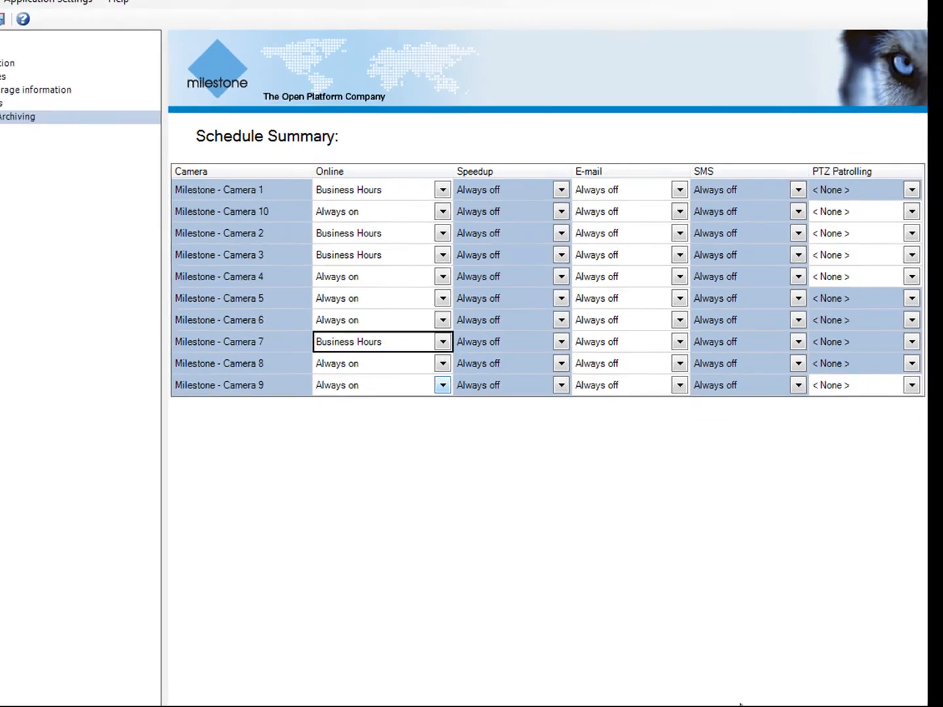
{"action": "left_click", "coordinate": [815, 684]}
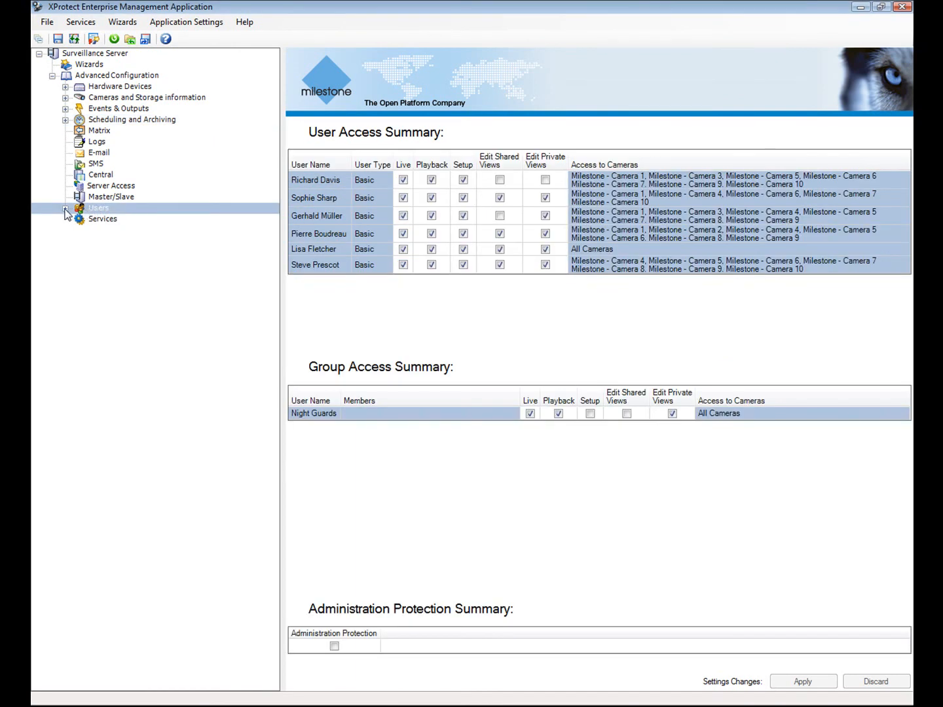
- Grant the basic user Live and Playback rights on Camera 5 and apply
{"action": "left_click", "coordinate": [64, 208]}
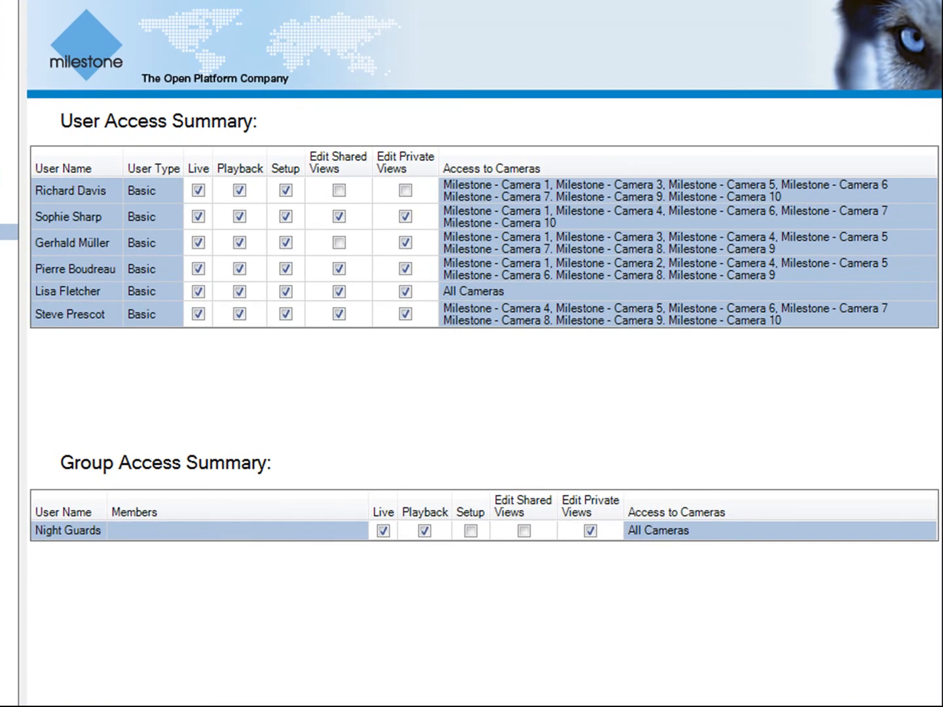
{"action": "left_click", "coordinate": [9, 313]}
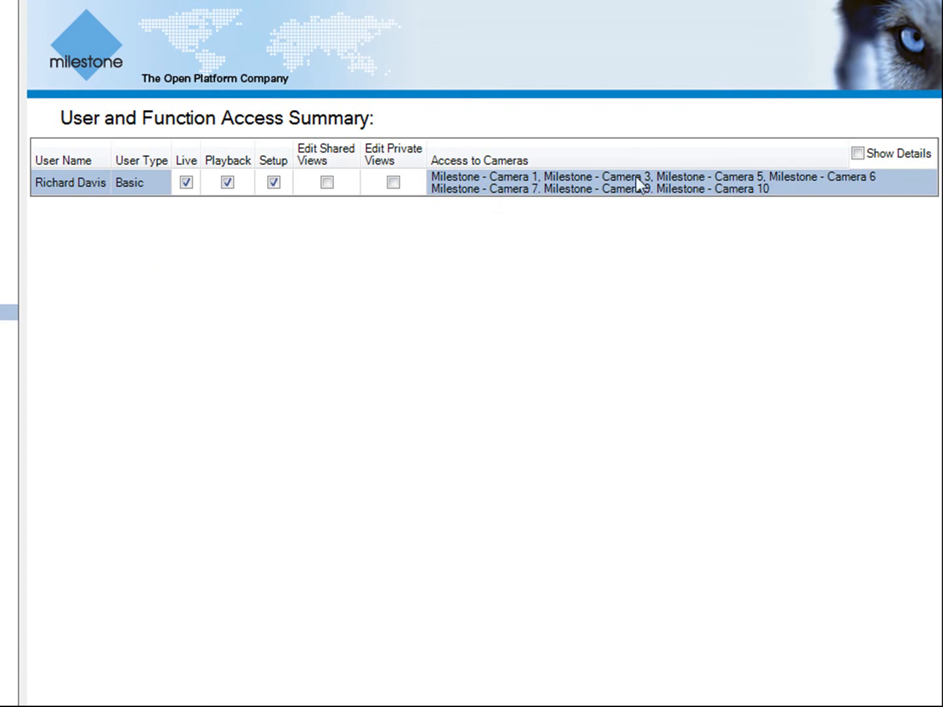
{"action": "left_click", "coordinate": [857, 153]}
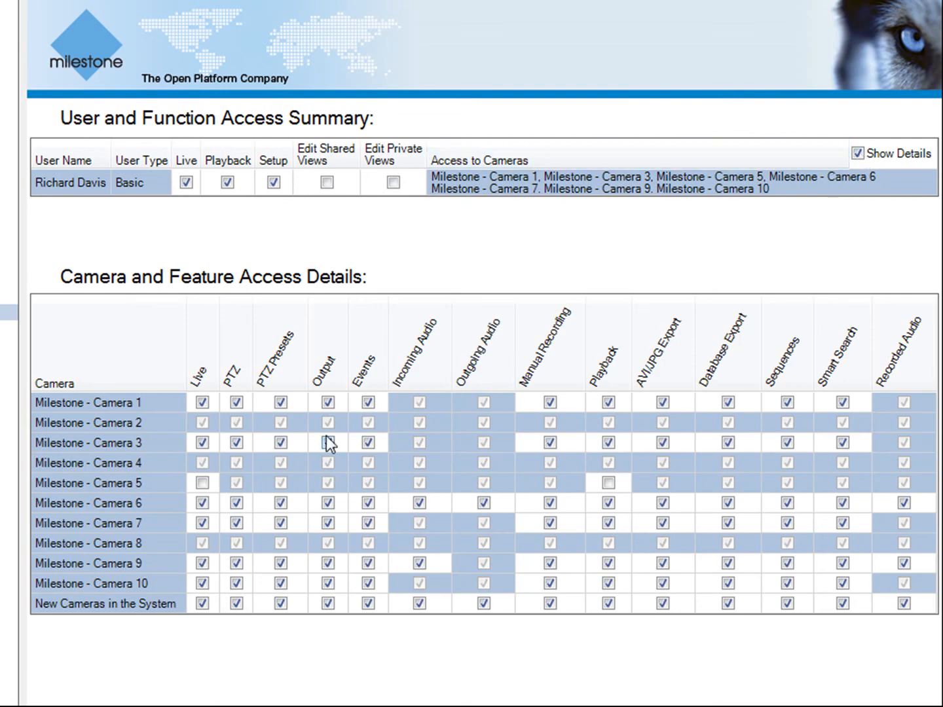
{"action": "left_click", "coordinate": [202, 483]}
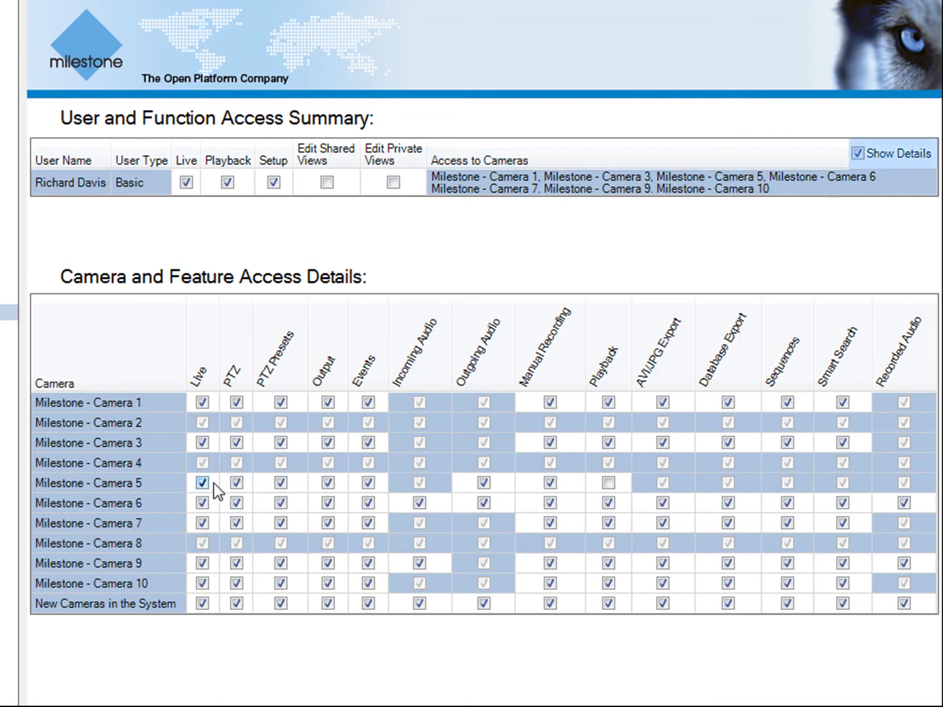
{"action": "left_click", "coordinate": [608, 483]}
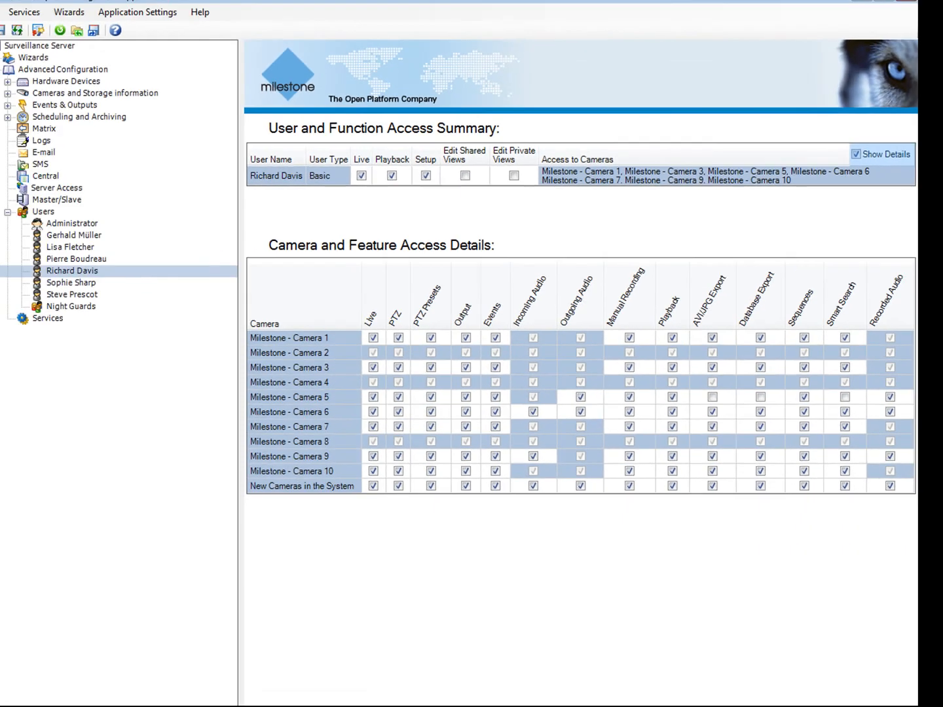
{"action": "left_click", "coordinate": [800, 706]}
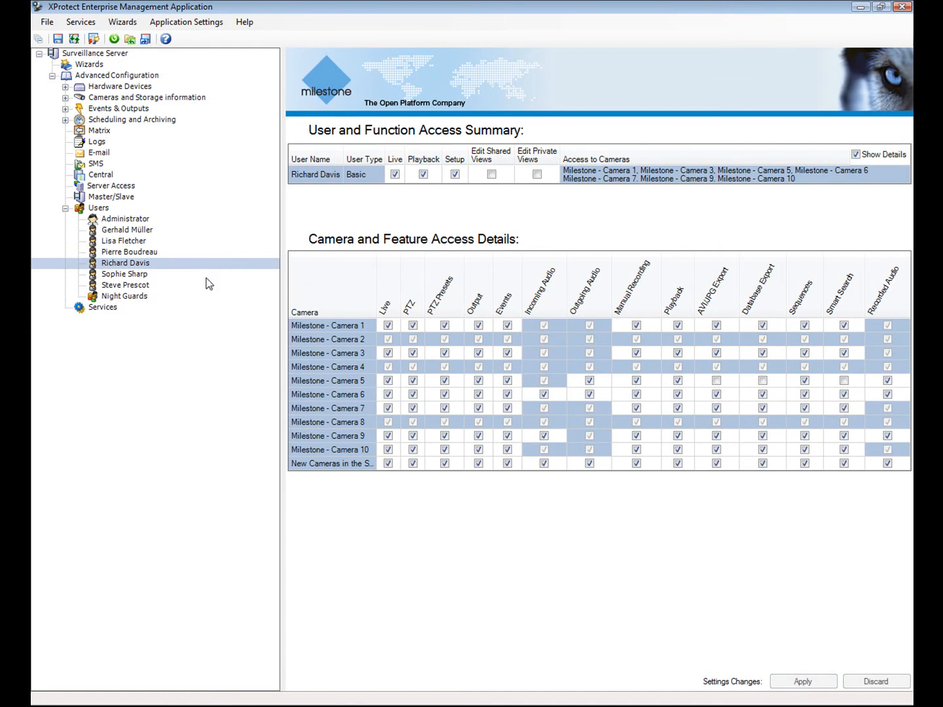
{"action": "left_click", "coordinate": [66, 208]}
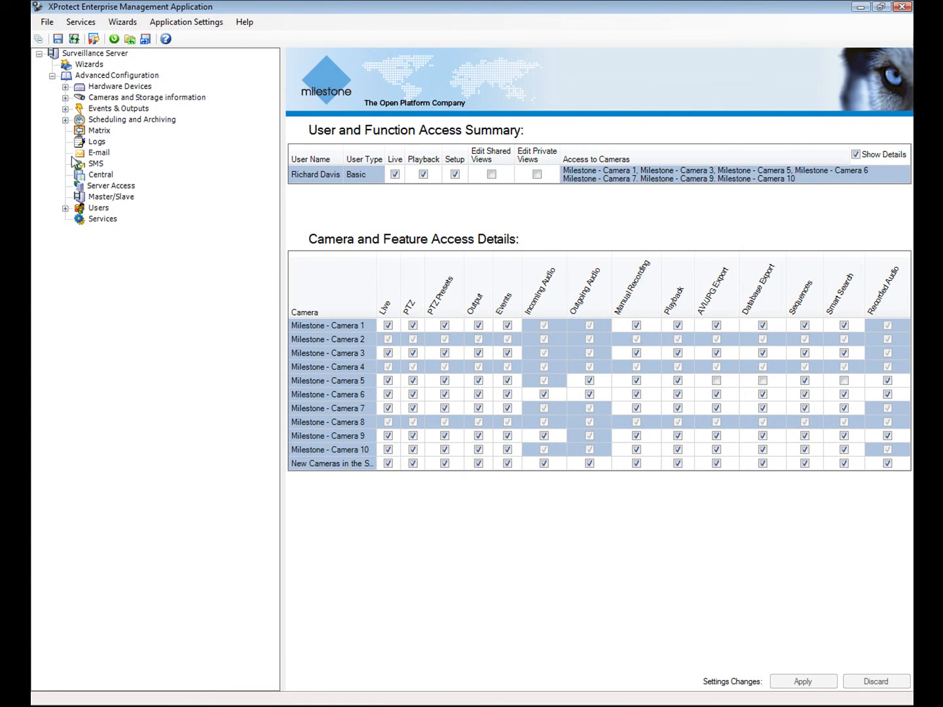
- Delete all hardware devices along with their recordings
{"action": "left_click", "coordinate": [65, 86]}
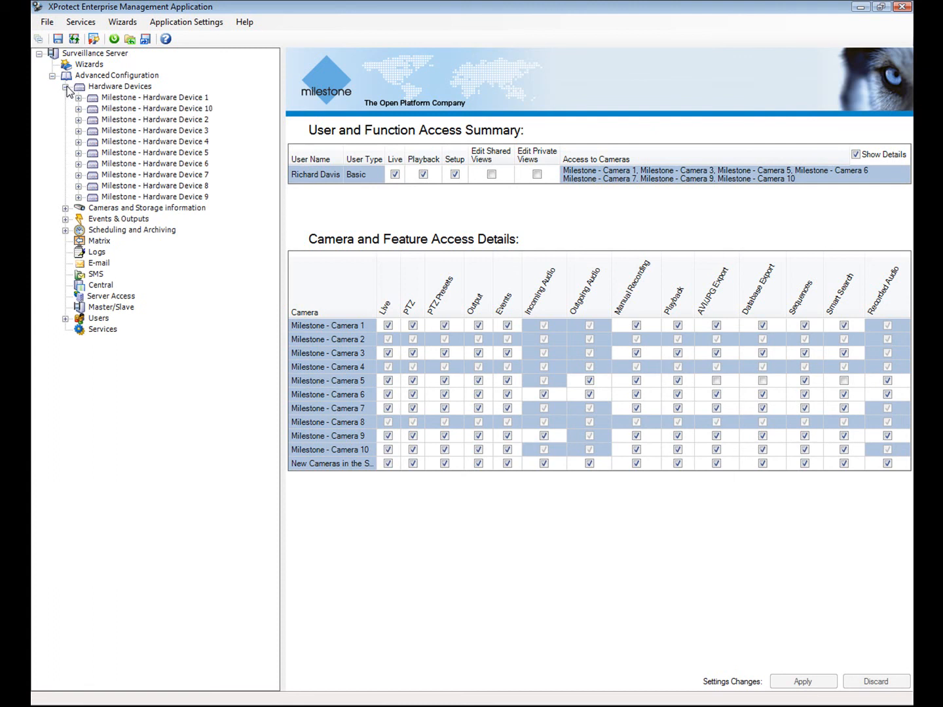
{"action": "right_click", "coordinate": [96, 88]}
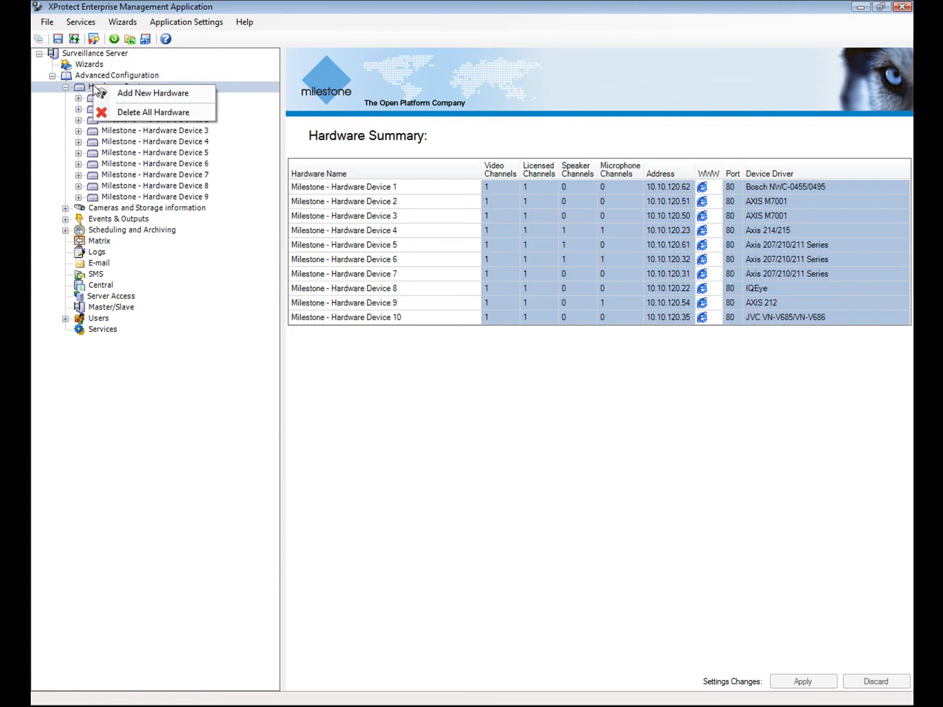
{"action": "left_click", "coordinate": [138, 113]}
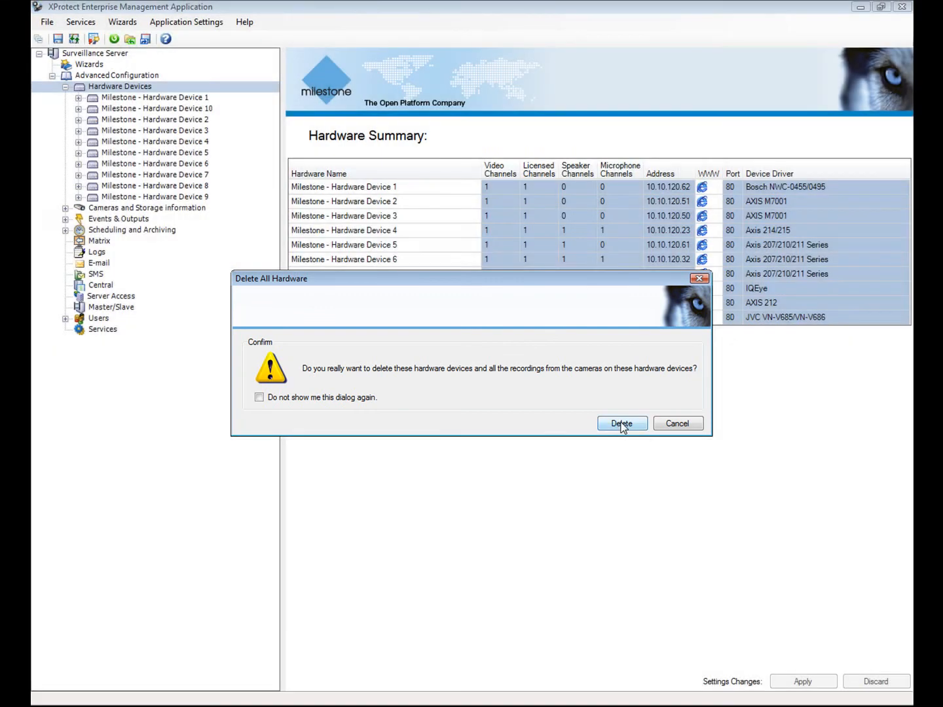
{"action": "left_click", "coordinate": [622, 424]}
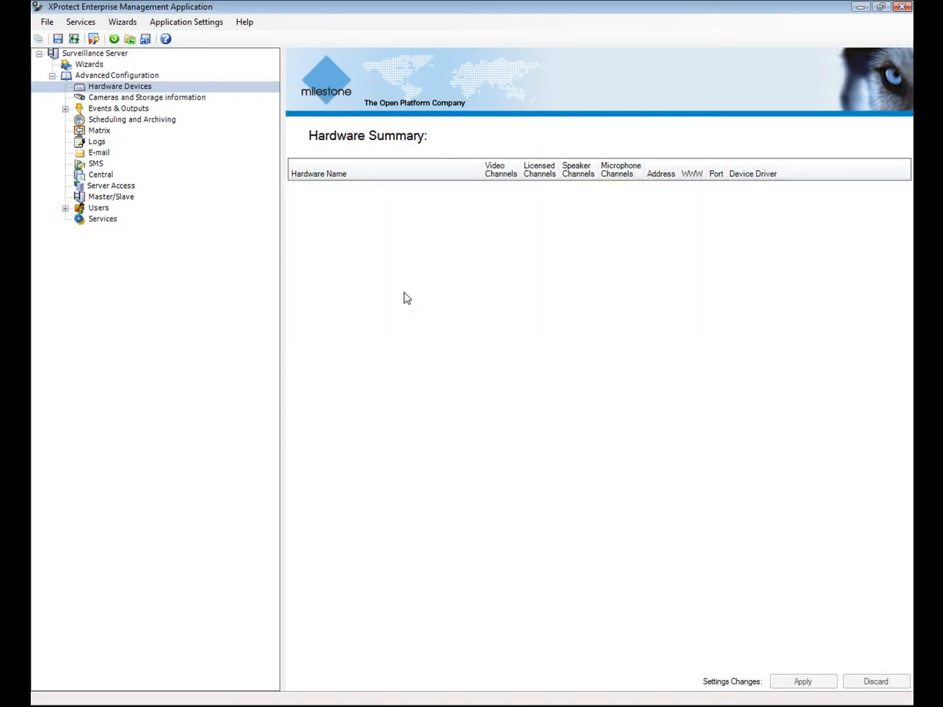
- Review the Application Behavior settings and accept them unchanged
{"action": "left_click", "coordinate": [172, 24]}
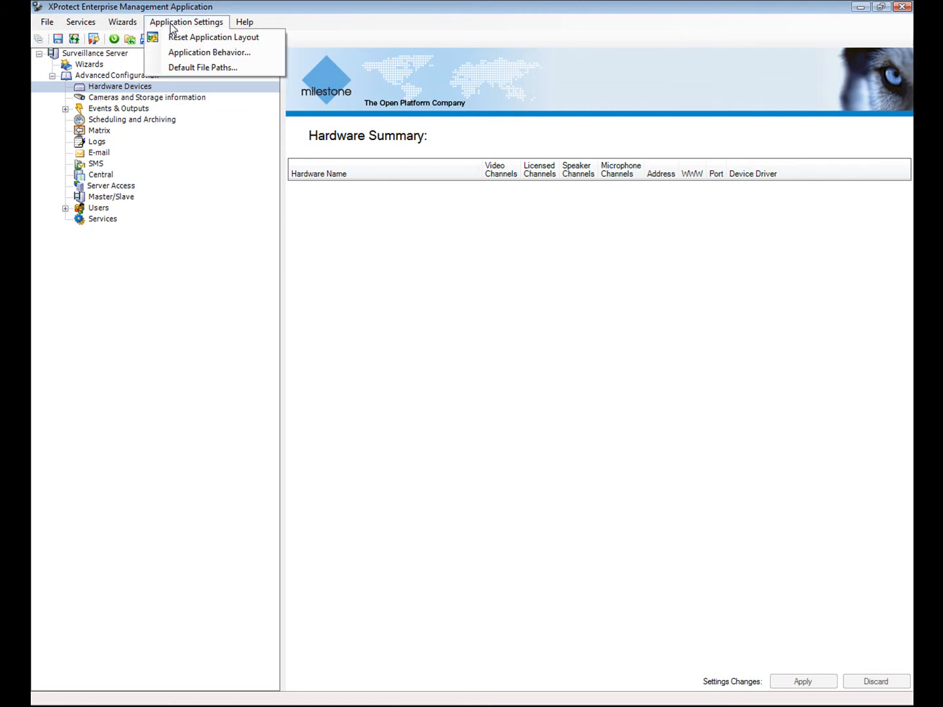
{"action": "left_click", "coordinate": [186, 53]}
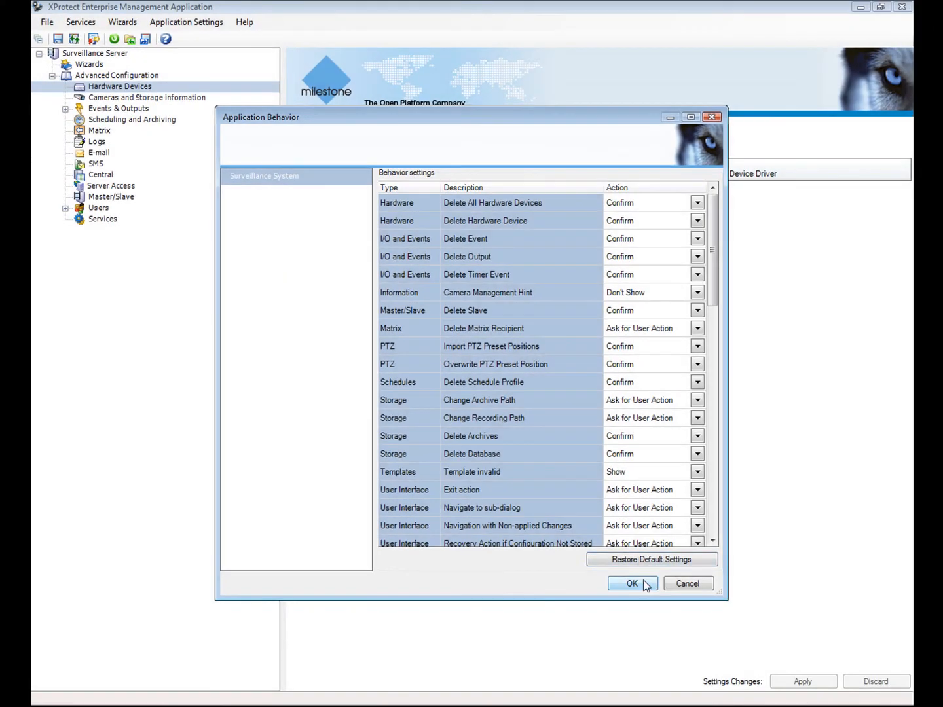
{"action": "left_click", "coordinate": [644, 584]}
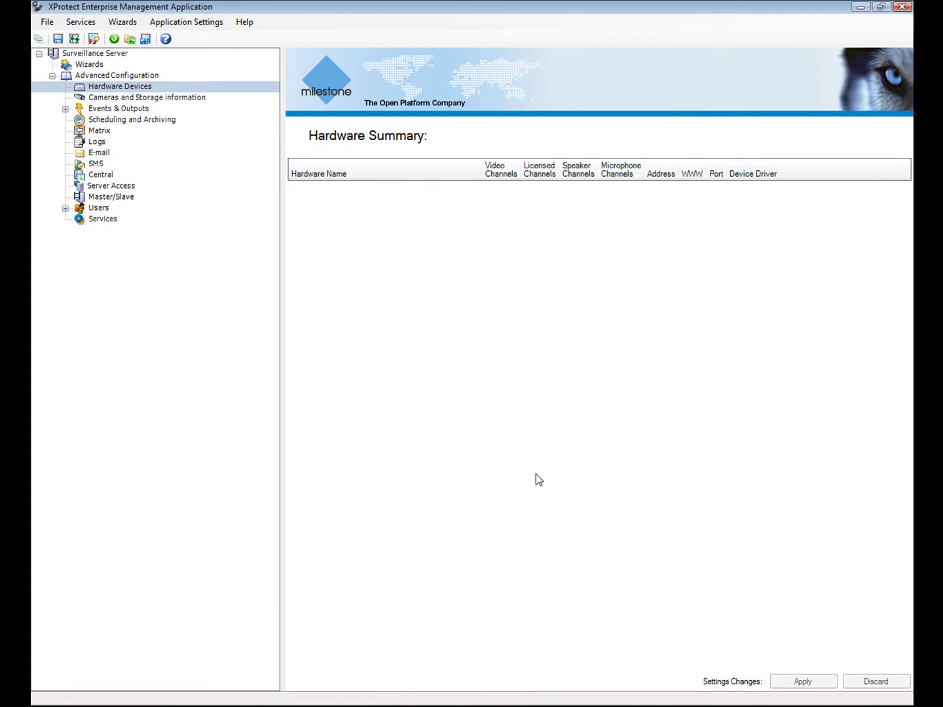
- Load the Current Session restore point 27-10-2009 15.45.50, overwriting the configuration
{"action": "left_click", "coordinate": [46, 21]}
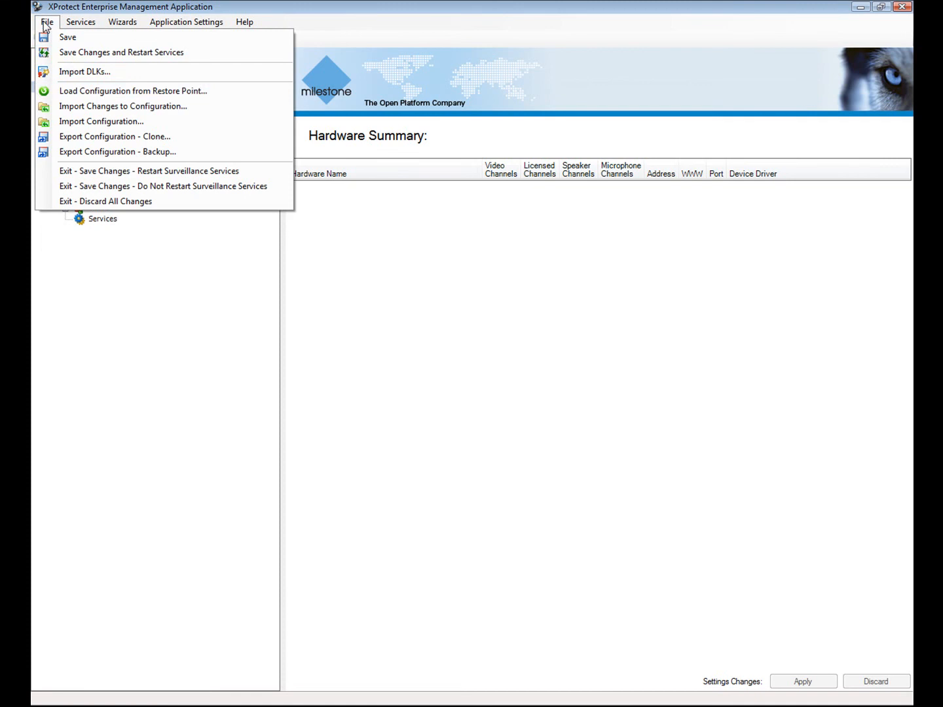
{"action": "left_click", "coordinate": [83, 91]}
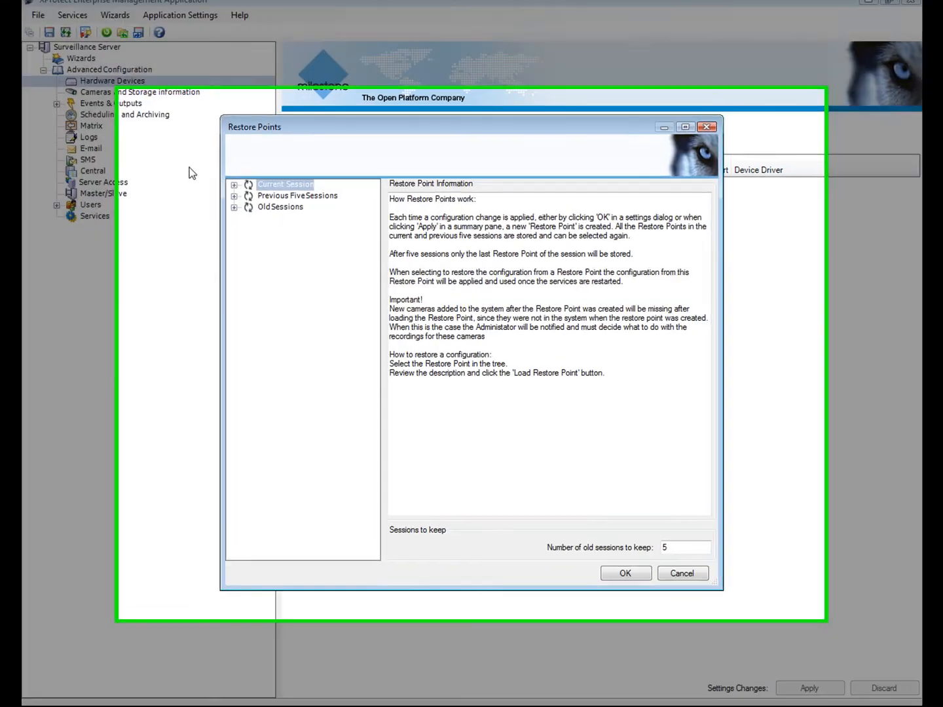
{"action": "left_click", "coordinate": [233, 207]}
{"action": "left_click", "coordinate": [233, 196]}
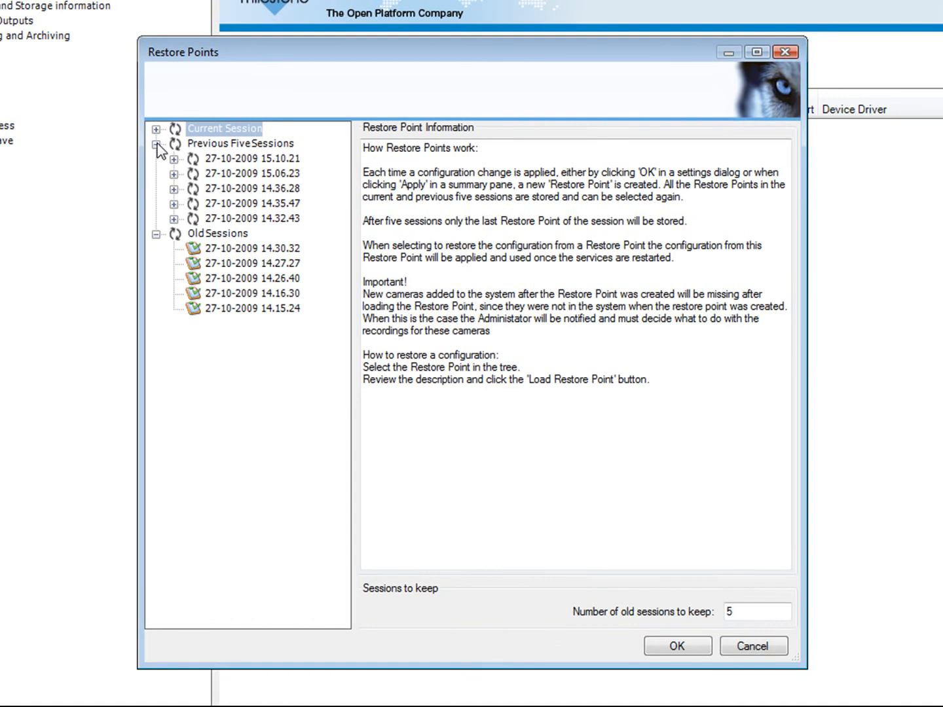
{"action": "left_click", "coordinate": [156, 129]}
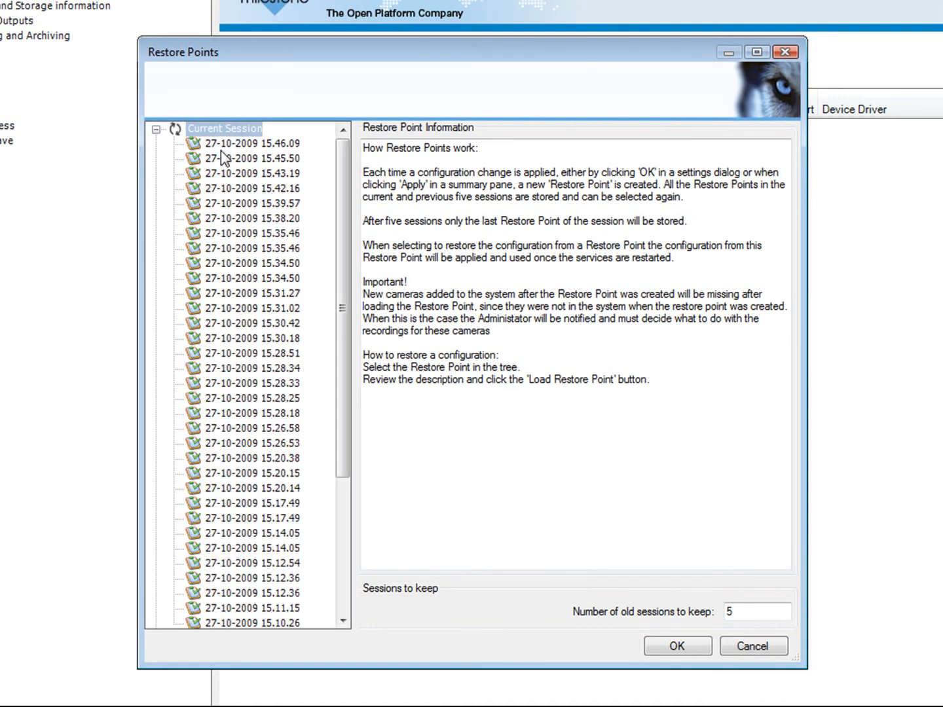
{"action": "left_click", "coordinate": [220, 158]}
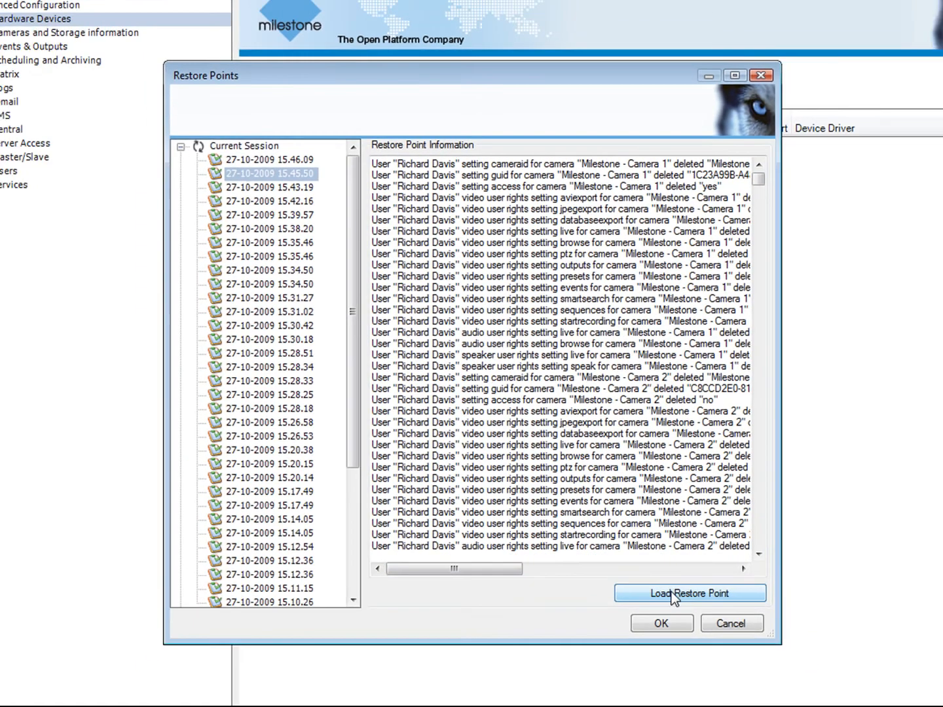
{"action": "left_click", "coordinate": [687, 614]}
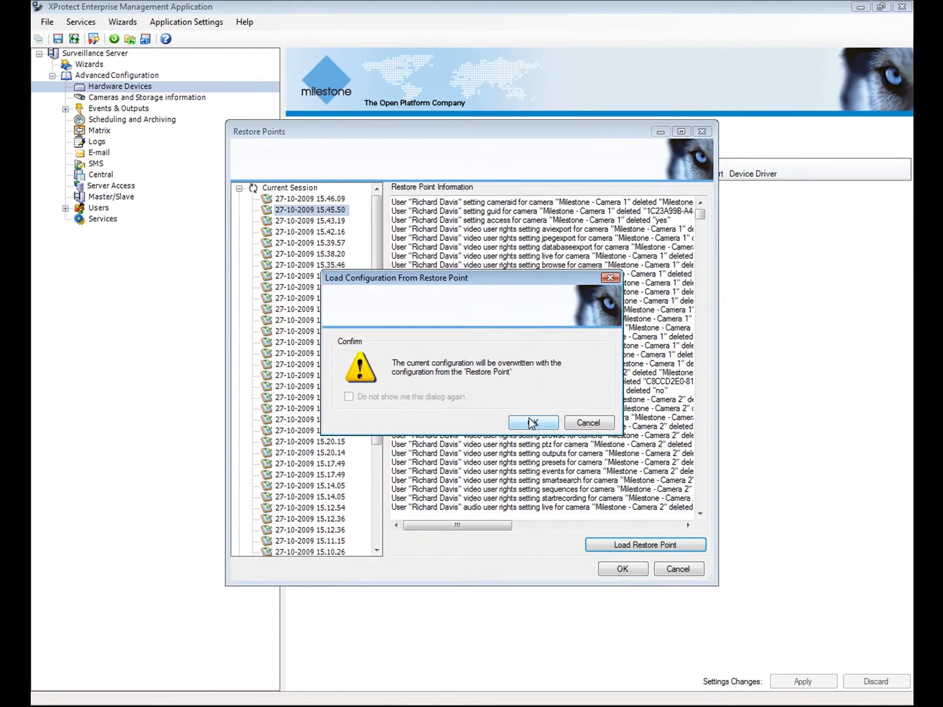
{"action": "left_click", "coordinate": [533, 423]}
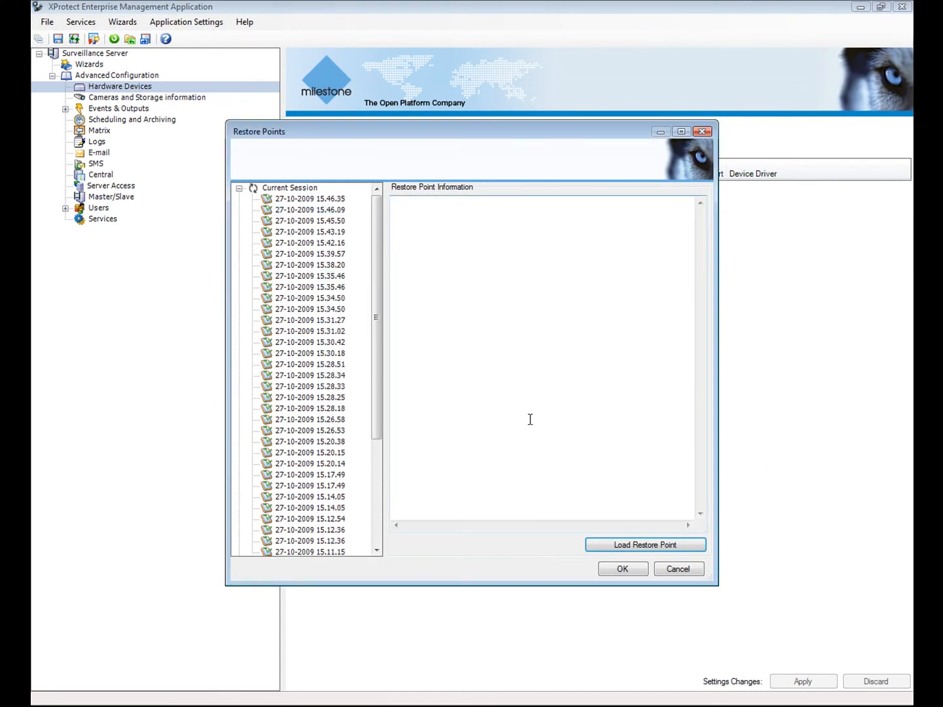
{"action": "left_click", "coordinate": [626, 569]}
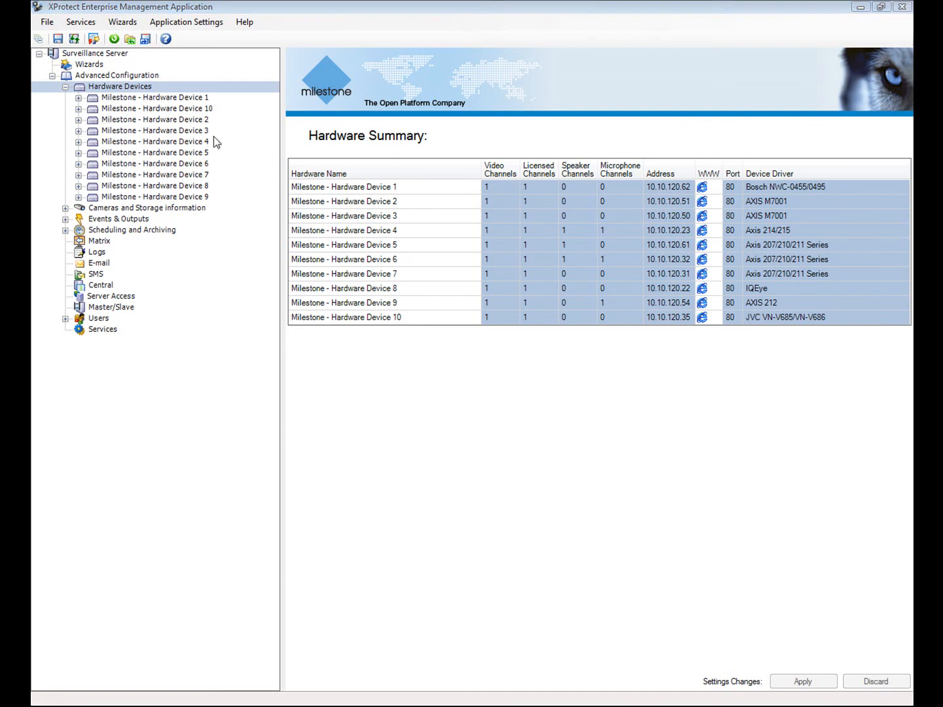
- Show the Service Control page, then browse the File menu without choosing a command
{"action": "left_click", "coordinate": [65, 87]}
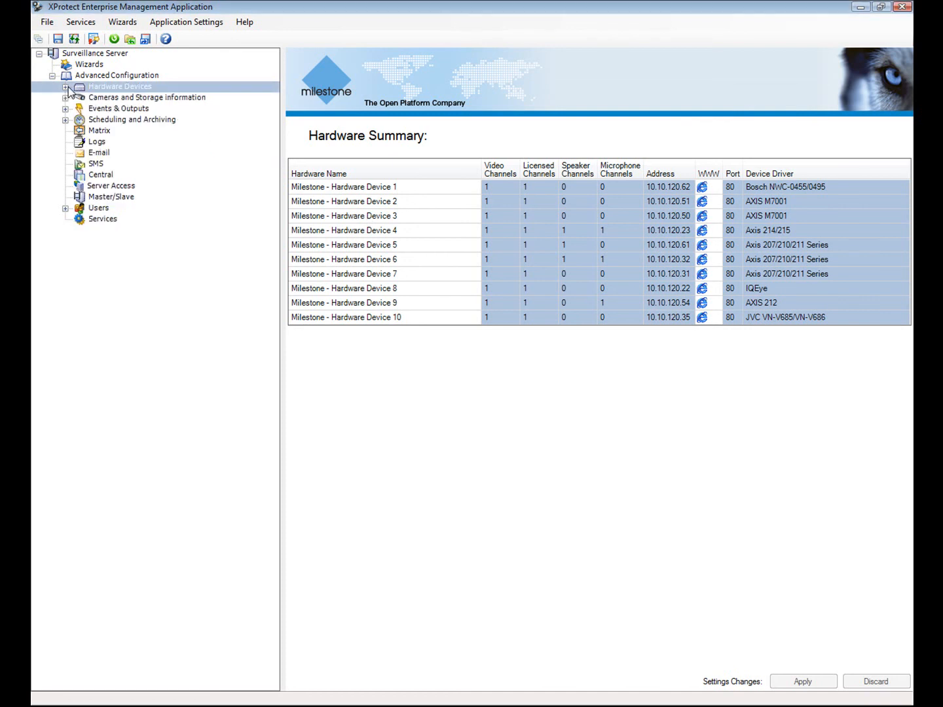
{"action": "left_click", "coordinate": [85, 221]}
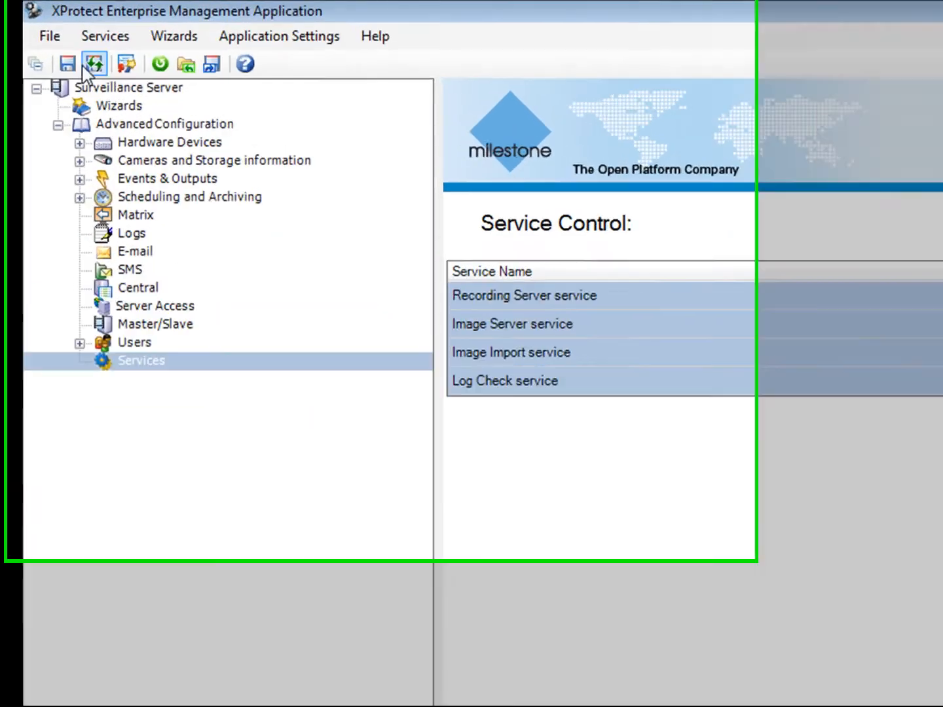
{"action": "left_click", "coordinate": [53, 23]}
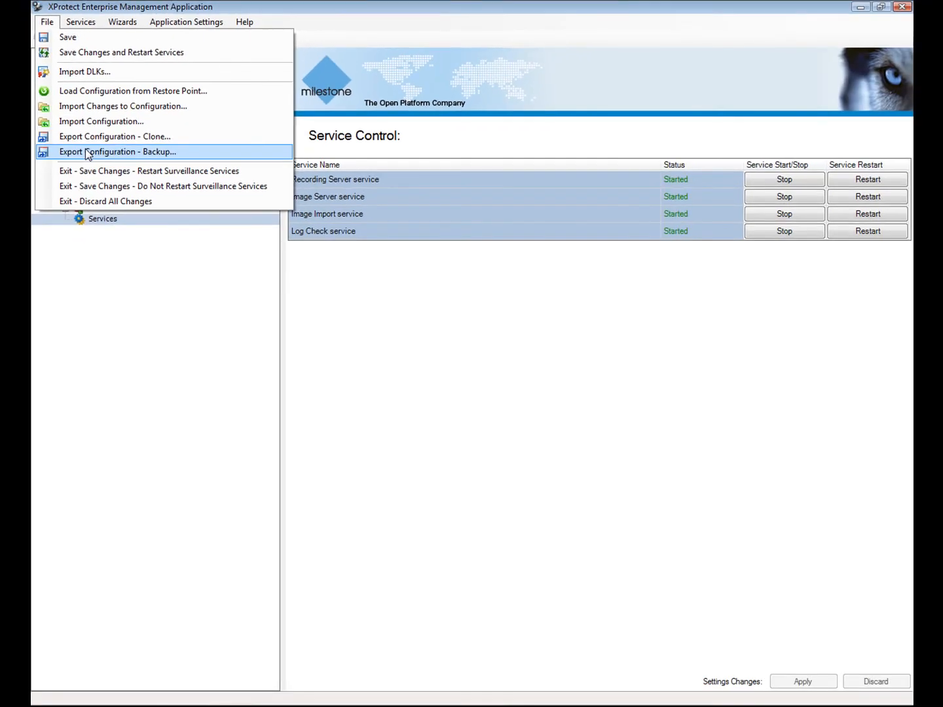
{"action": "key", "text": "Escape"}
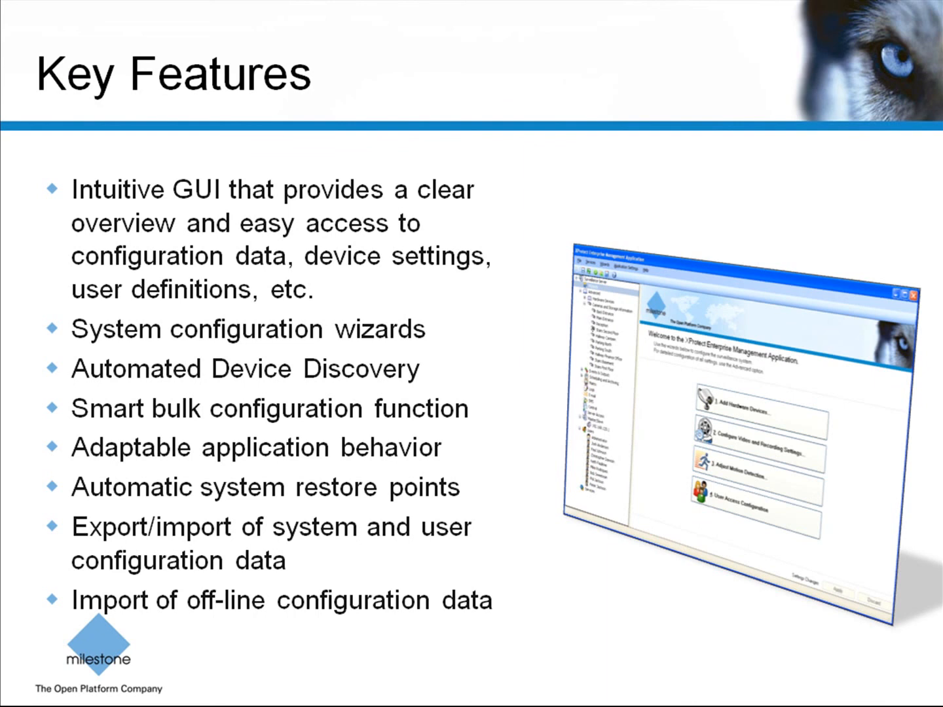
- Advance to the Unparalleled Usability slide and reveal its deployment-cost and overall-ROI bullets
{"action": "key", "text": "Right"}
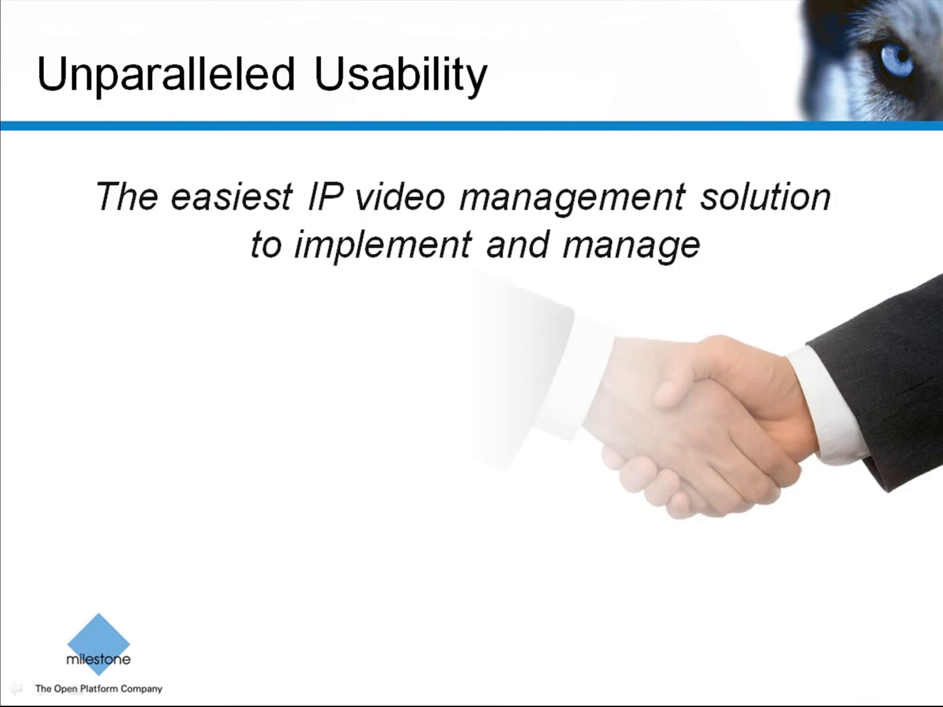
{"action": "key", "text": "Right"}
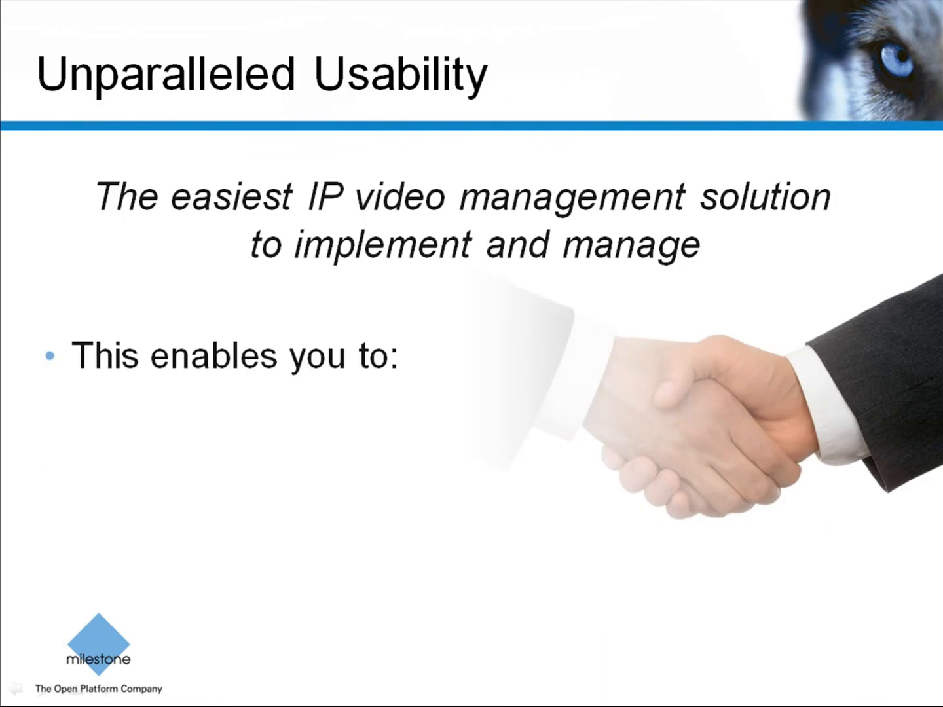
{"action": "key", "text": "Right"}
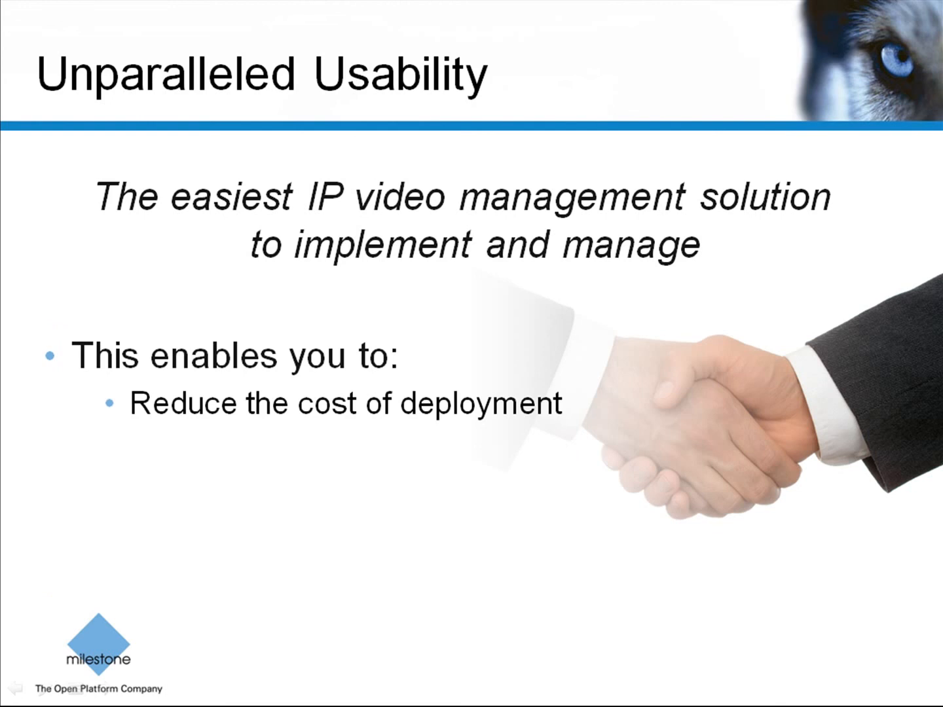
{"action": "key", "text": "Right"}
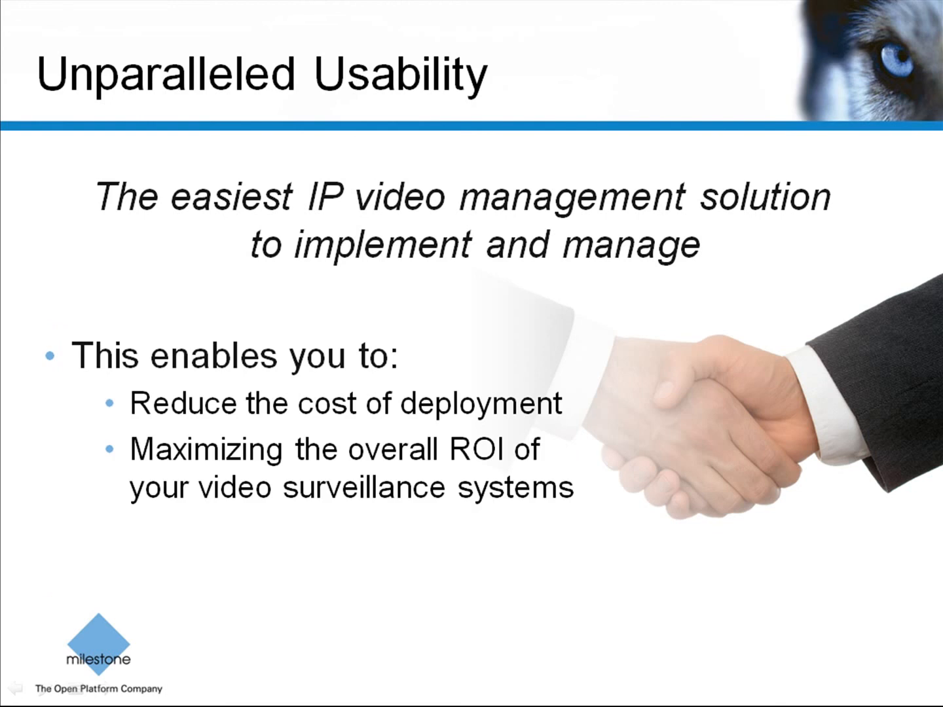